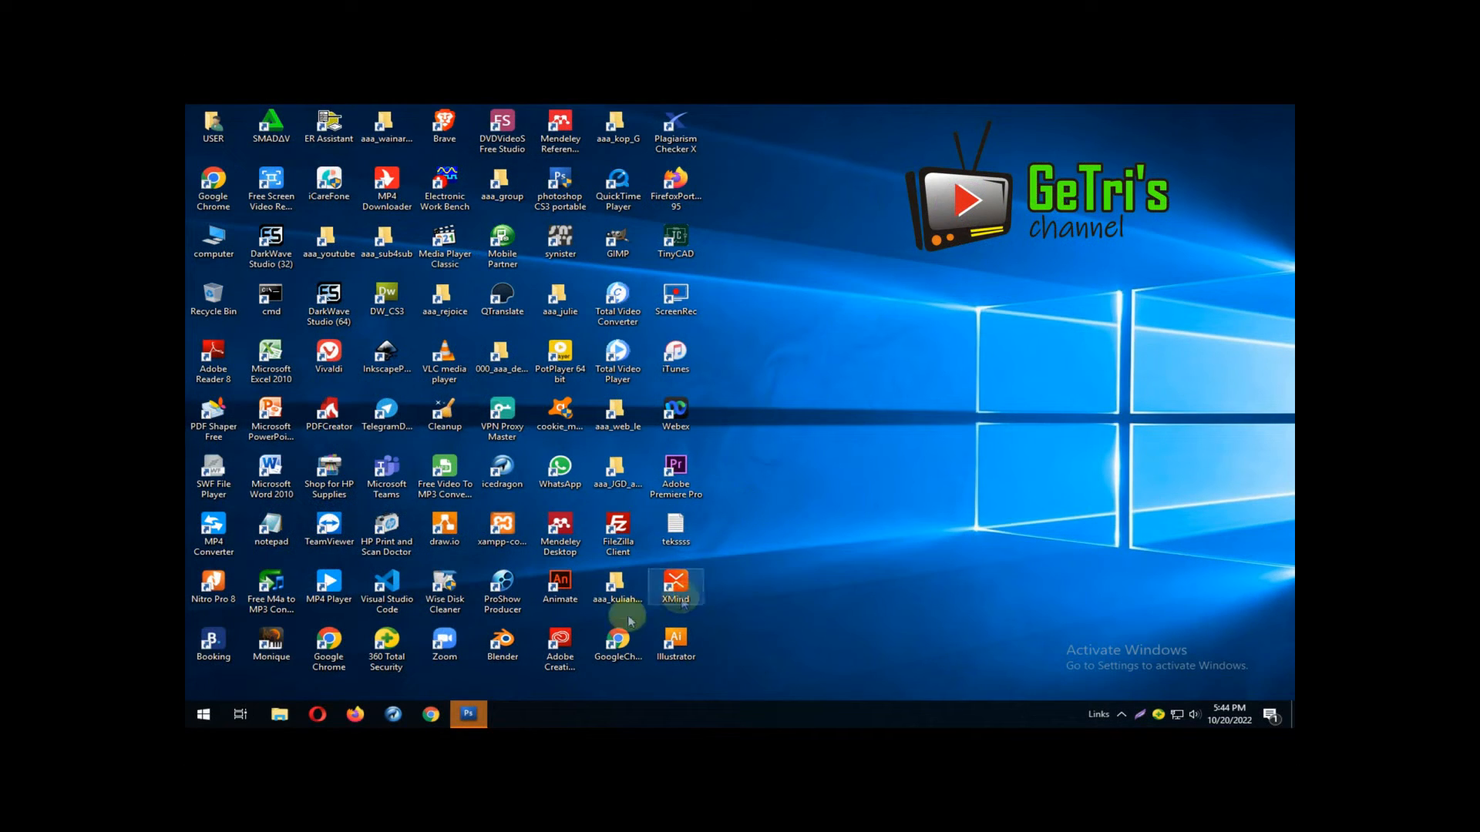
Switch to Photoshop and open the mobil image from the PL6_013_kacamata folder
left_click(465, 715)
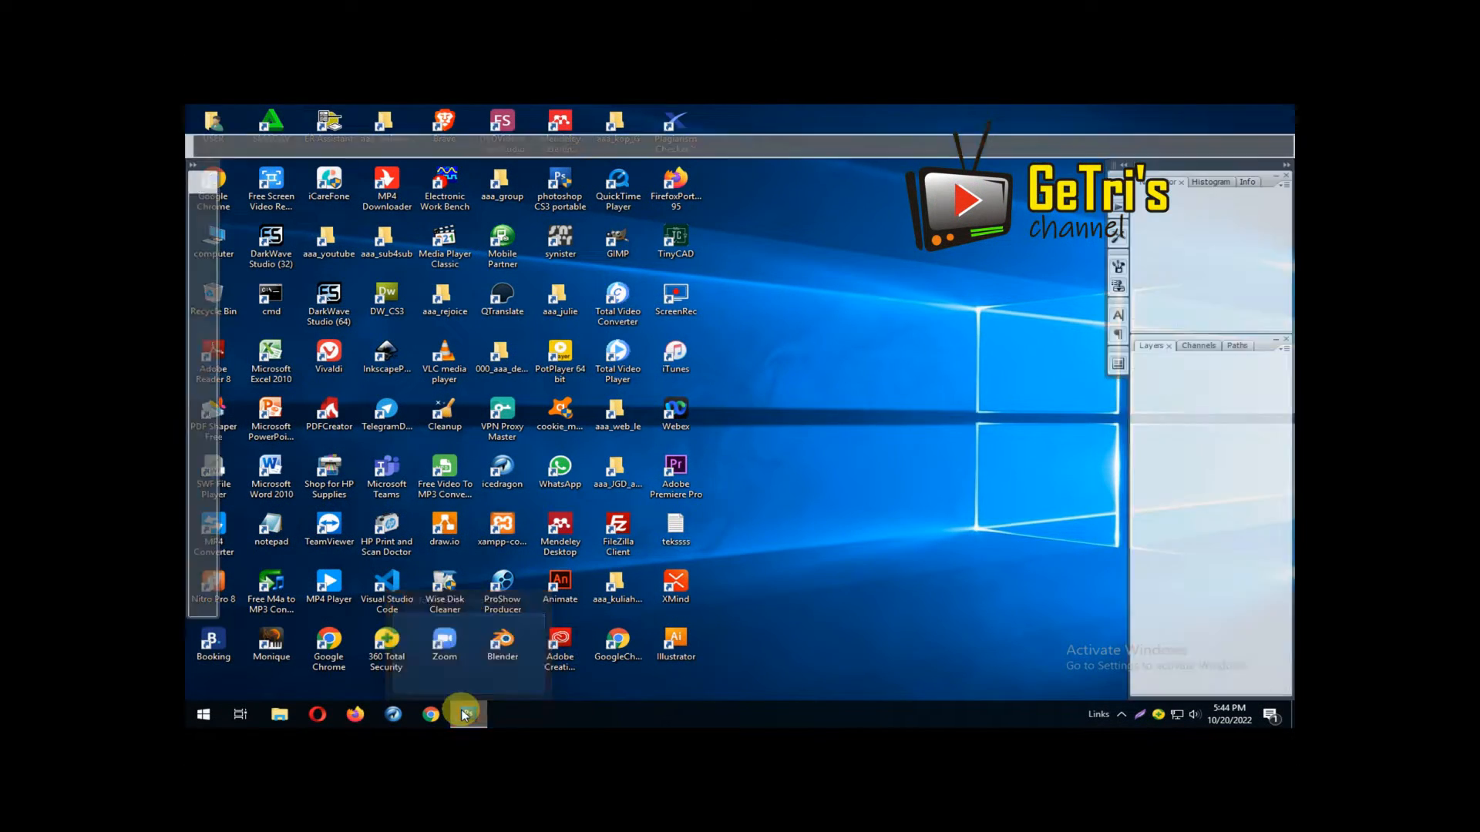
left_click(193, 128)
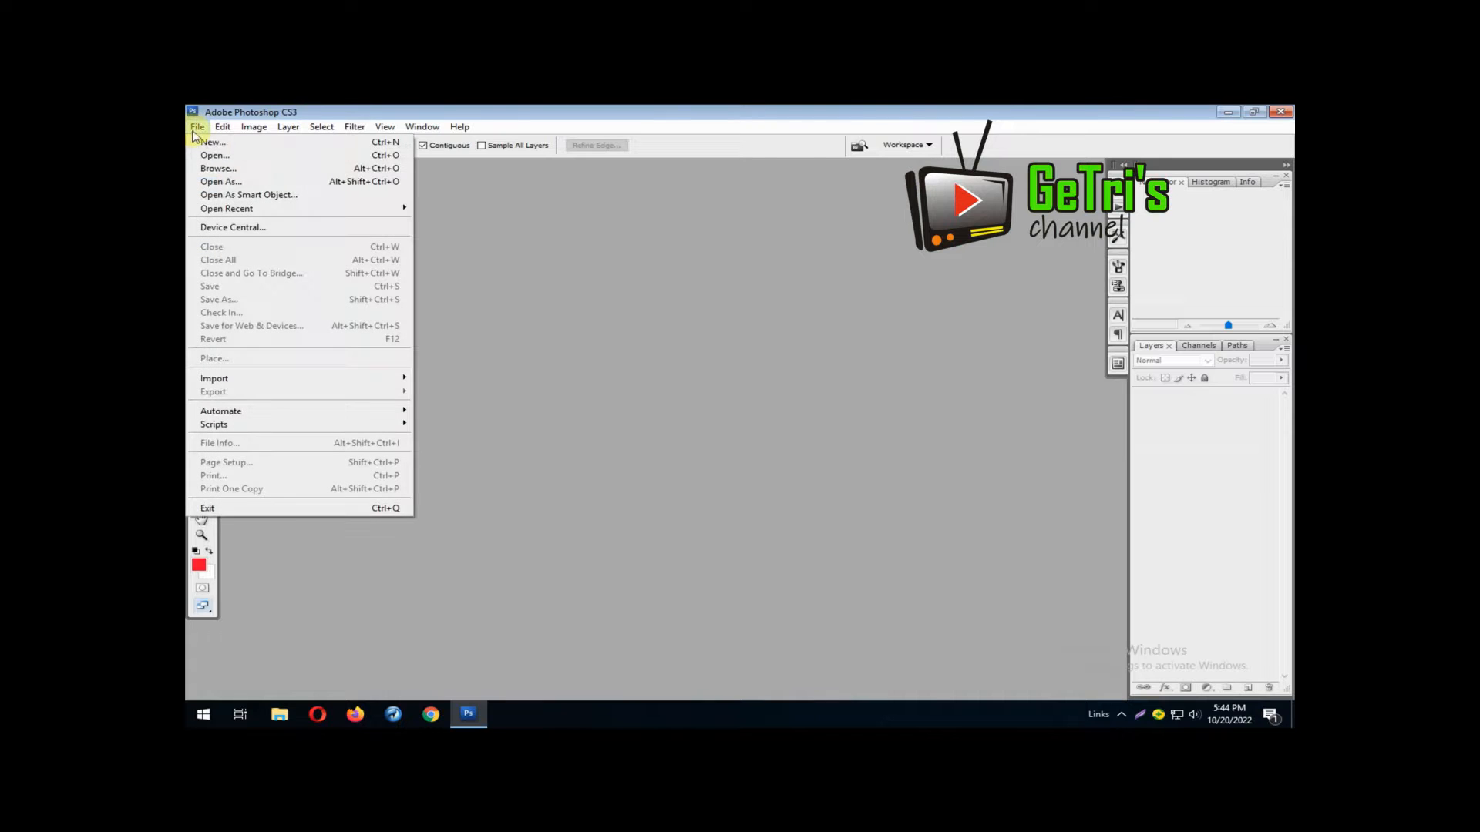
left_click(348, 156)
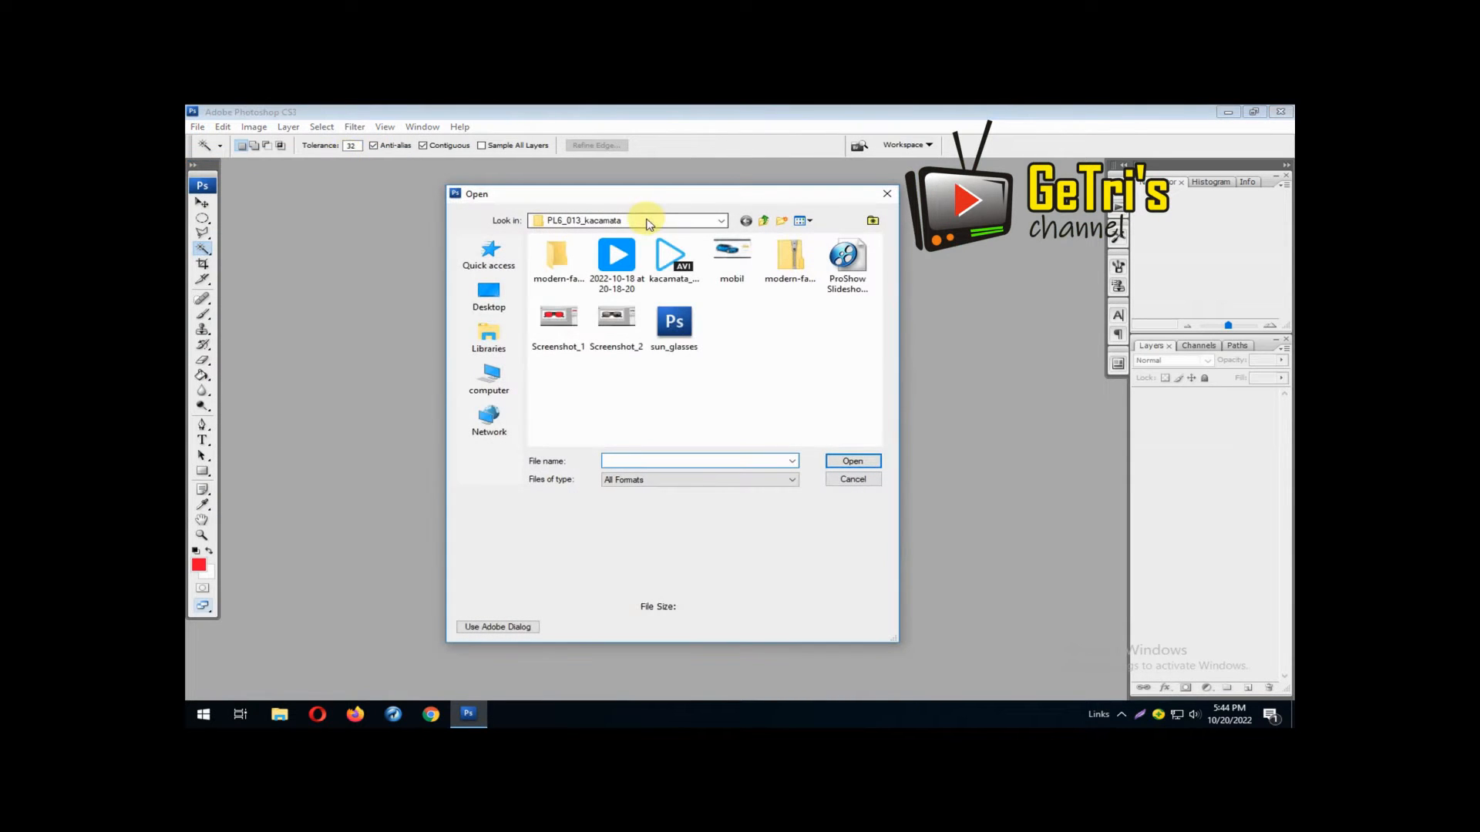
type("mobil")
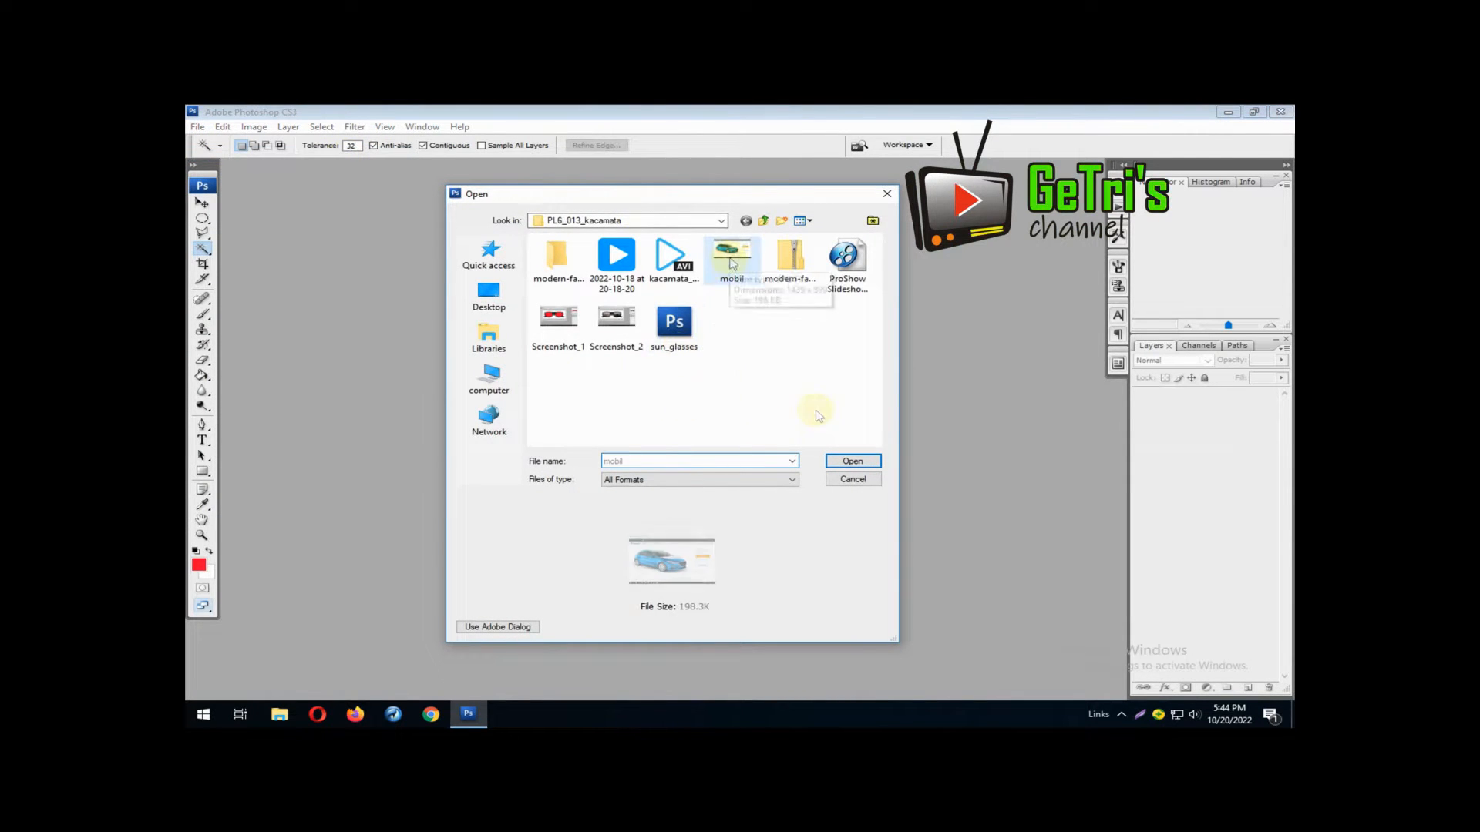
left_click(842, 462)
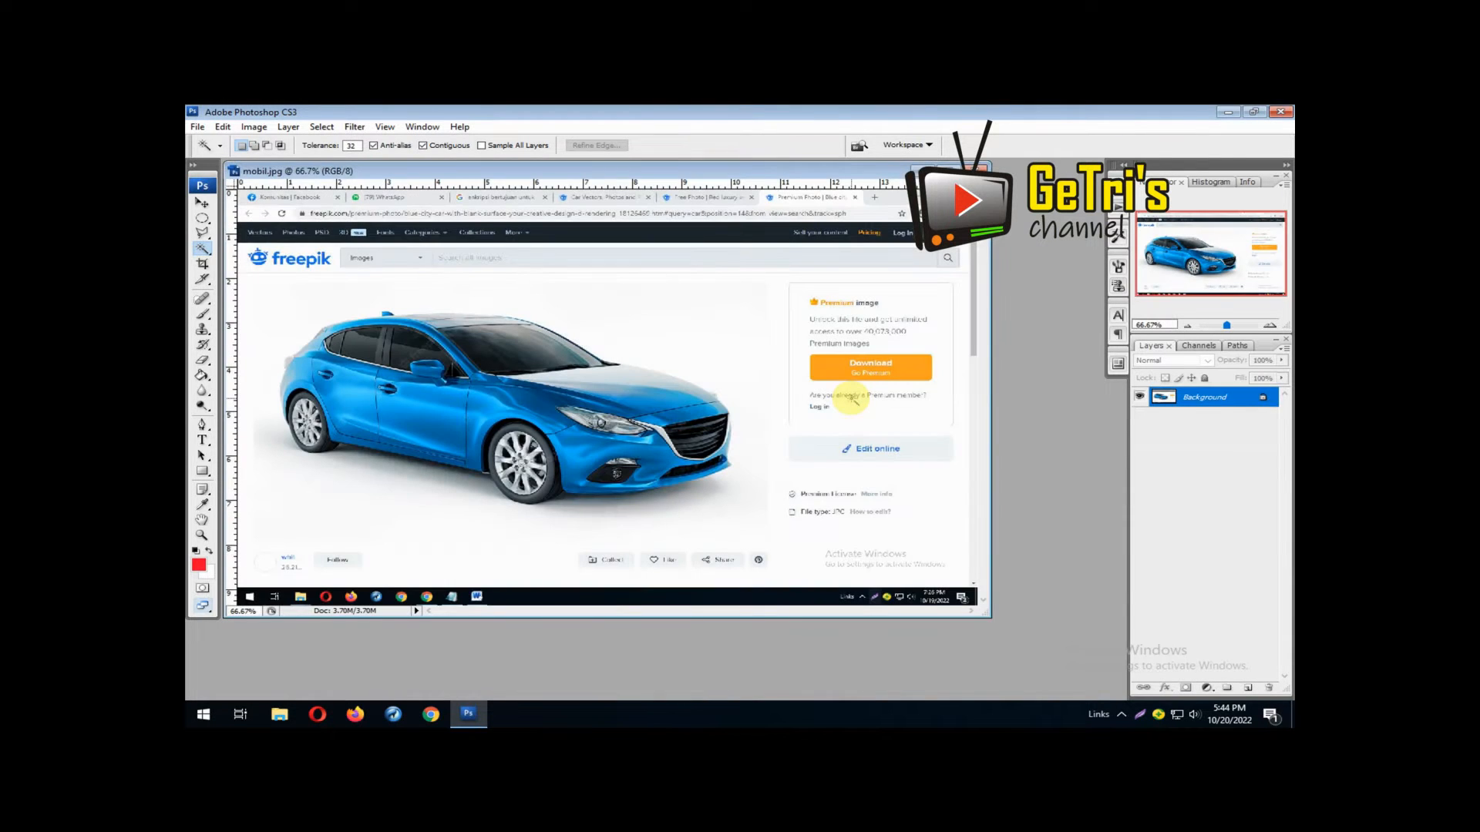
Crop the screenshot to the blue car on its white background and flip the canvas horizontally
left_click(202, 266)
left_click_drag(266, 289, 776, 532)
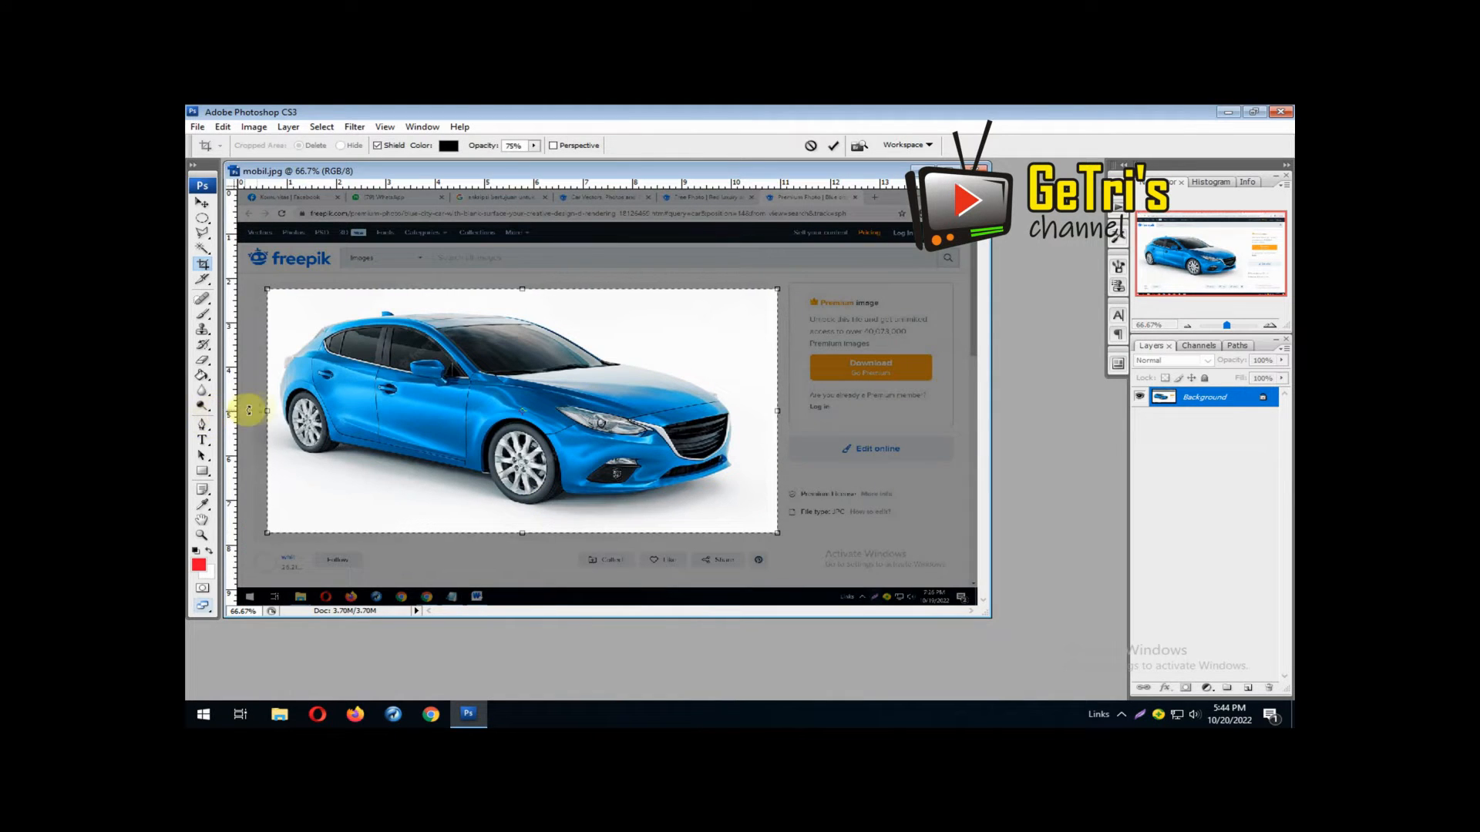
left_click_drag(268, 410, 248, 410)
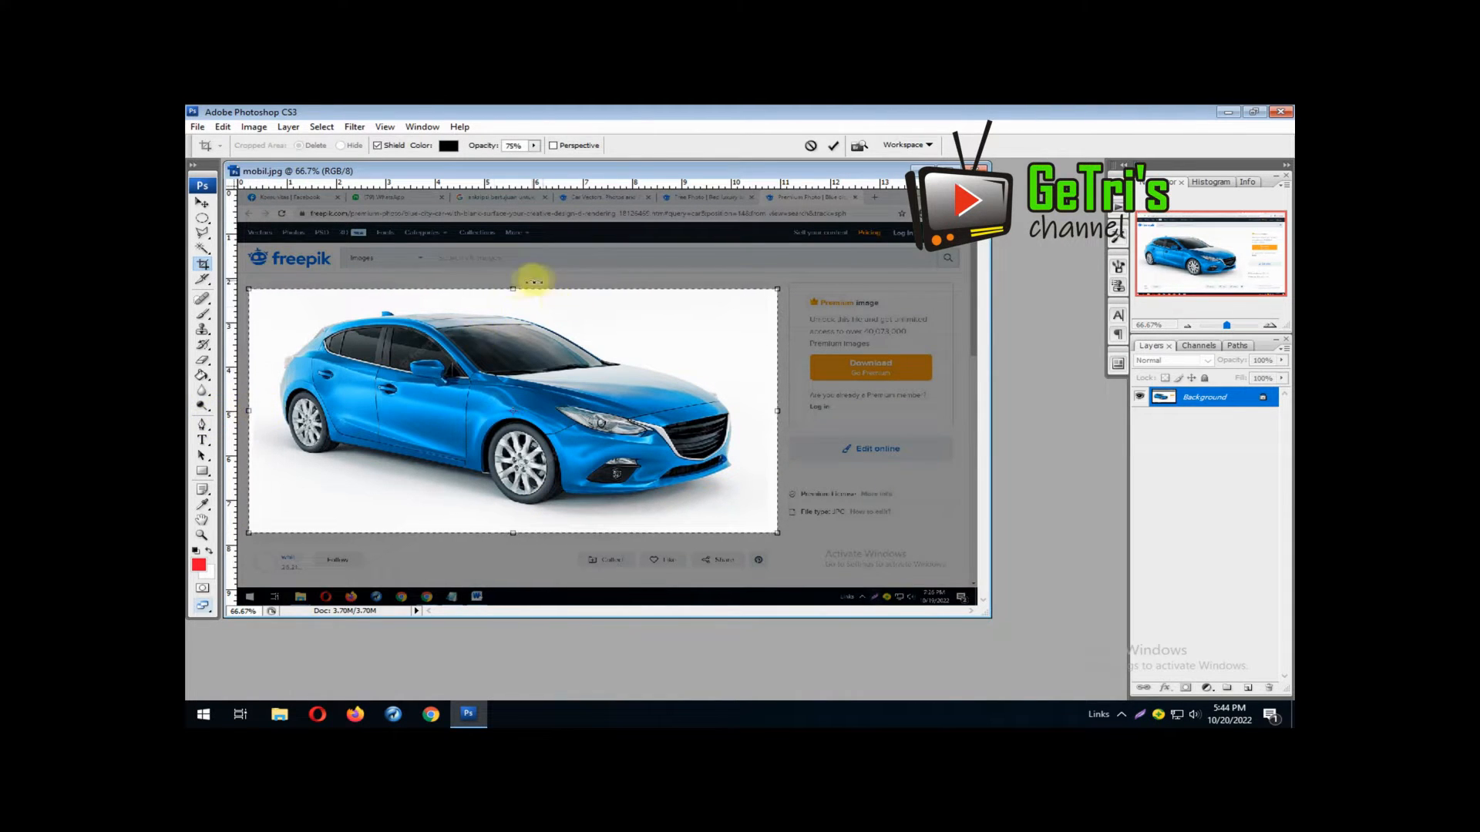
left_click_drag(515, 290, 515, 280)
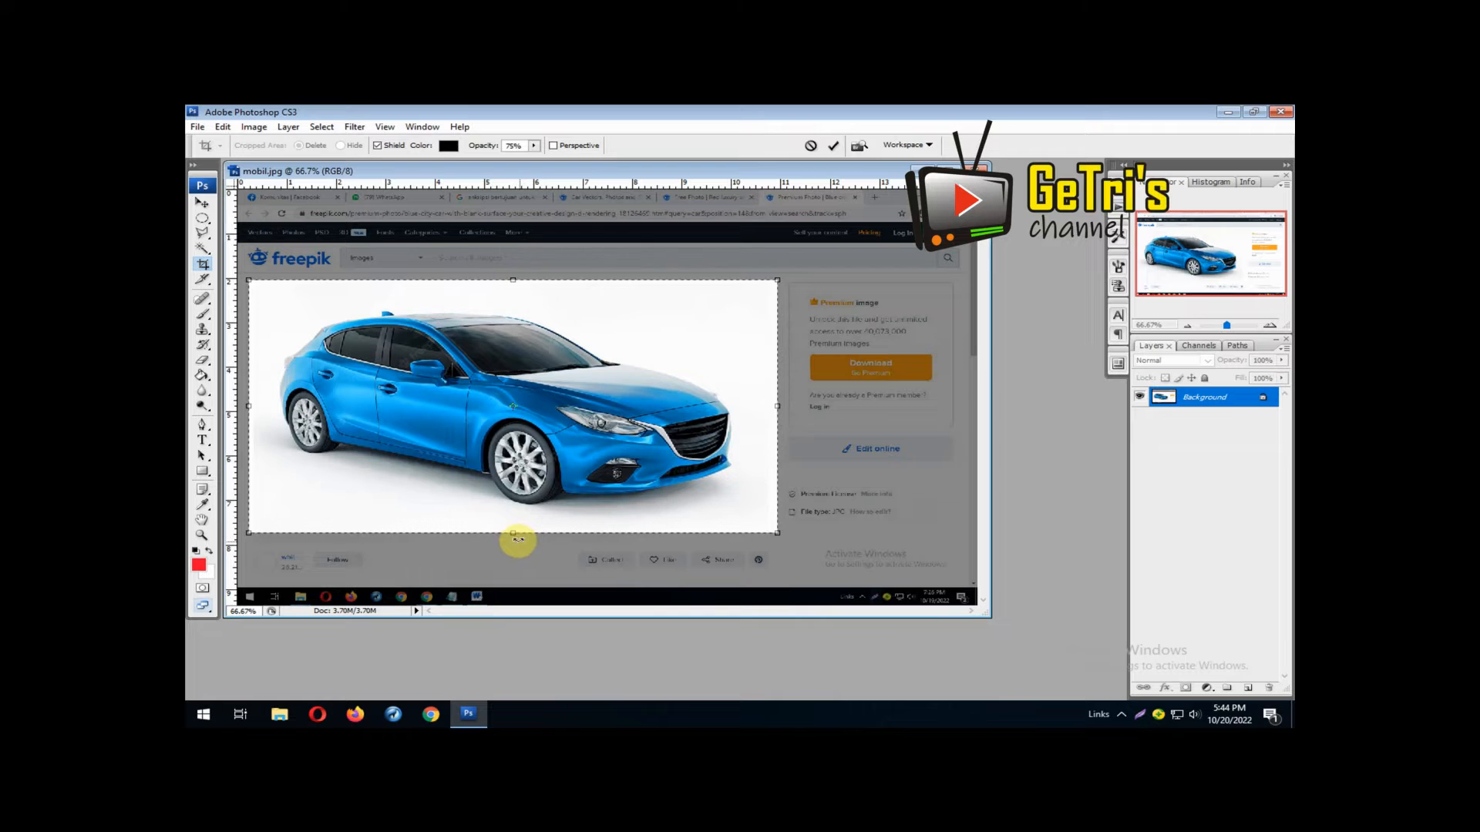
left_click_drag(513, 537, 513, 546)
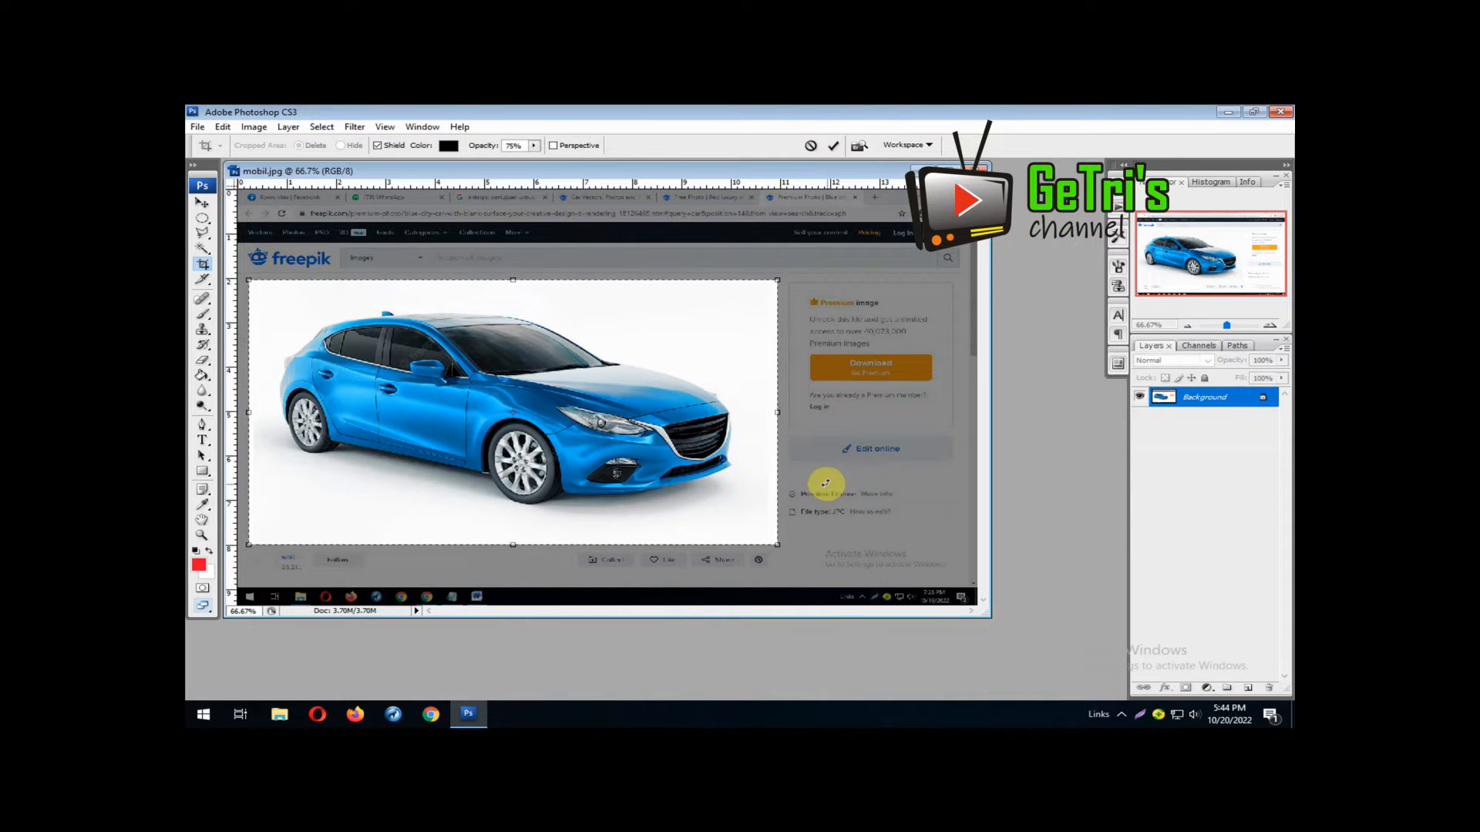
key("Return")
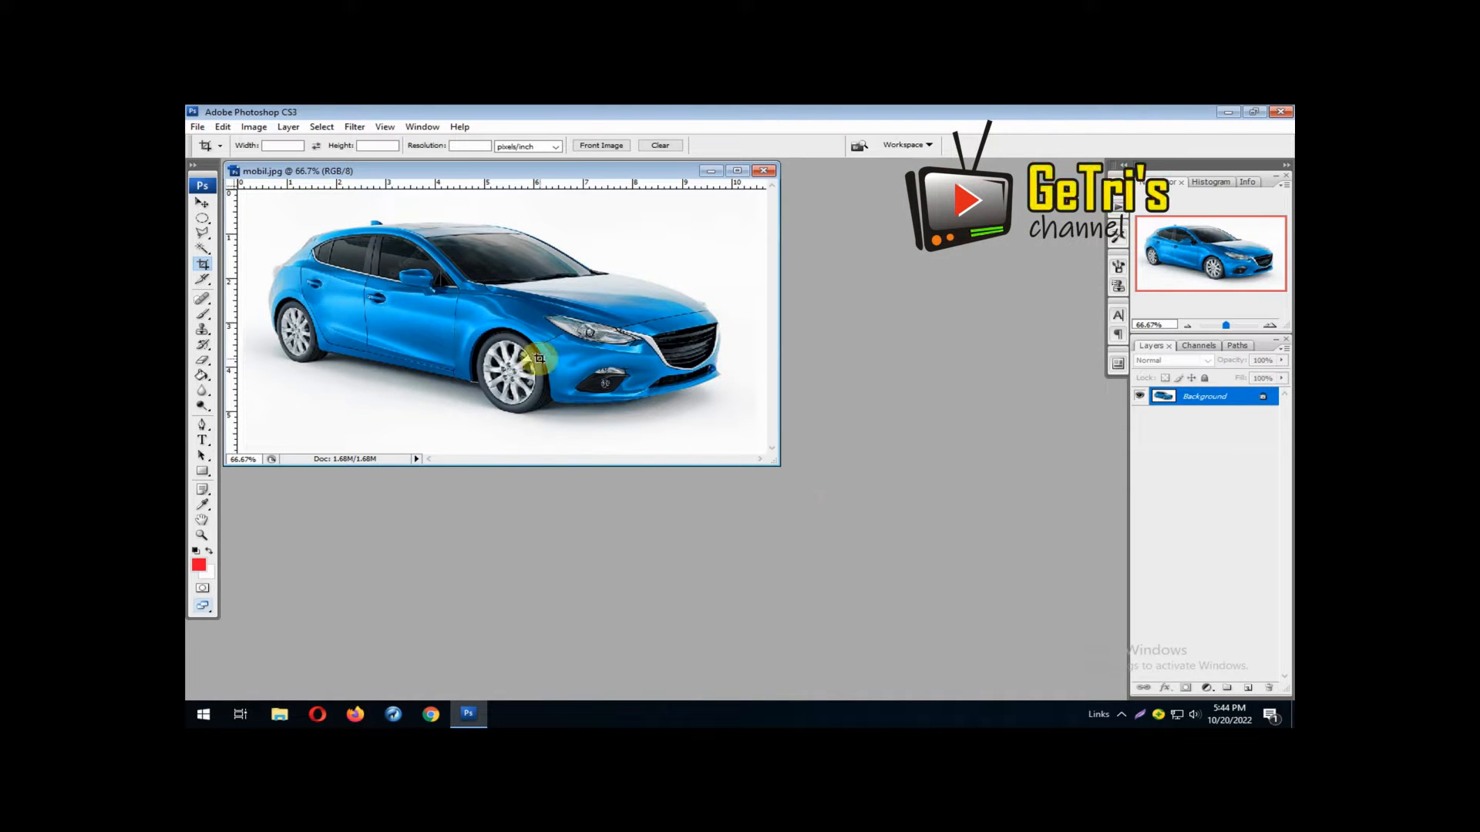
left_click(255, 127)
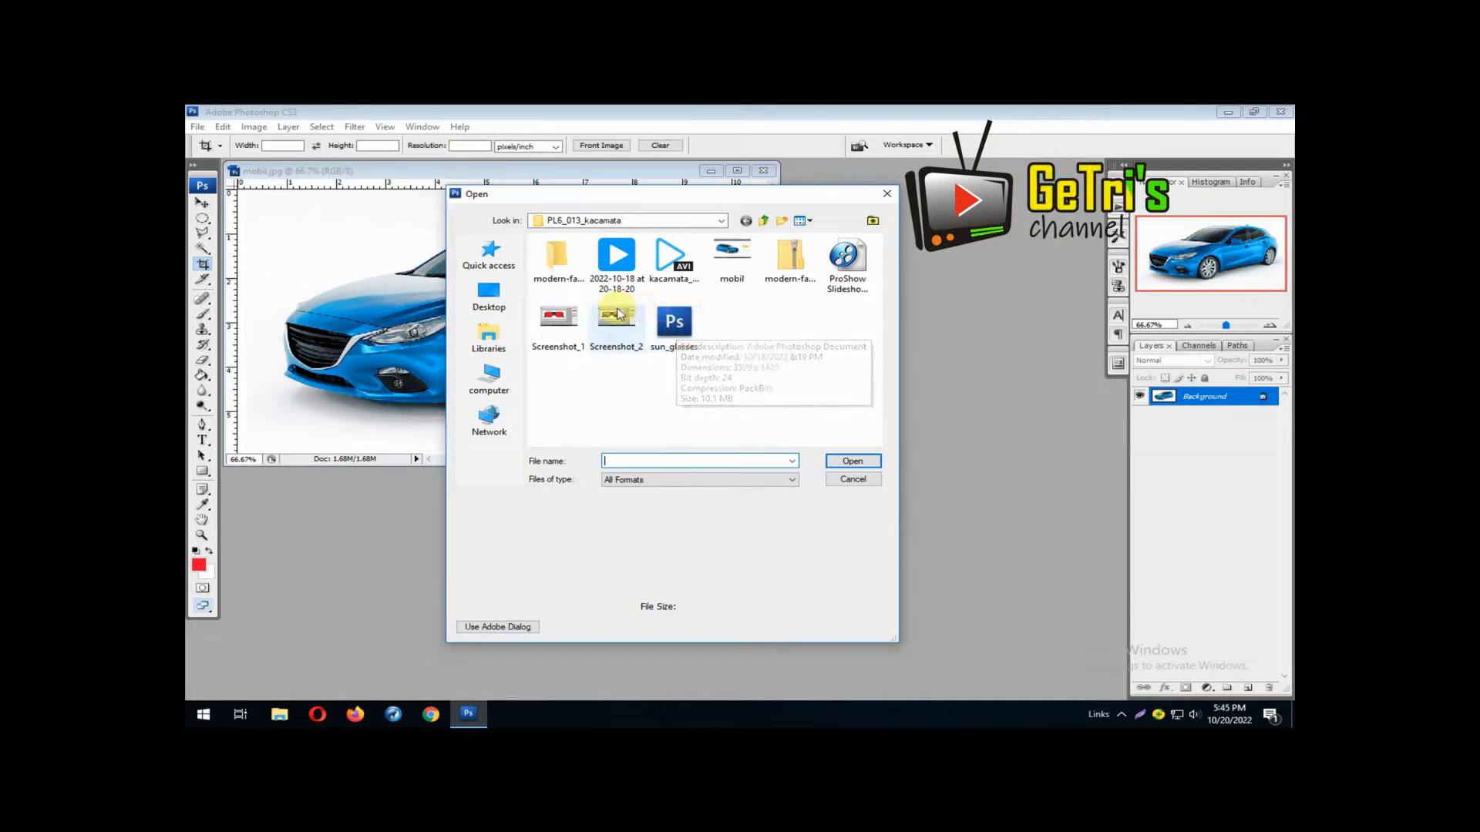
Open the panorama-di-bali sunset image from the bahan grafis > pemandangan folder on the data_komputer (D:) drive
left_click(610, 221)
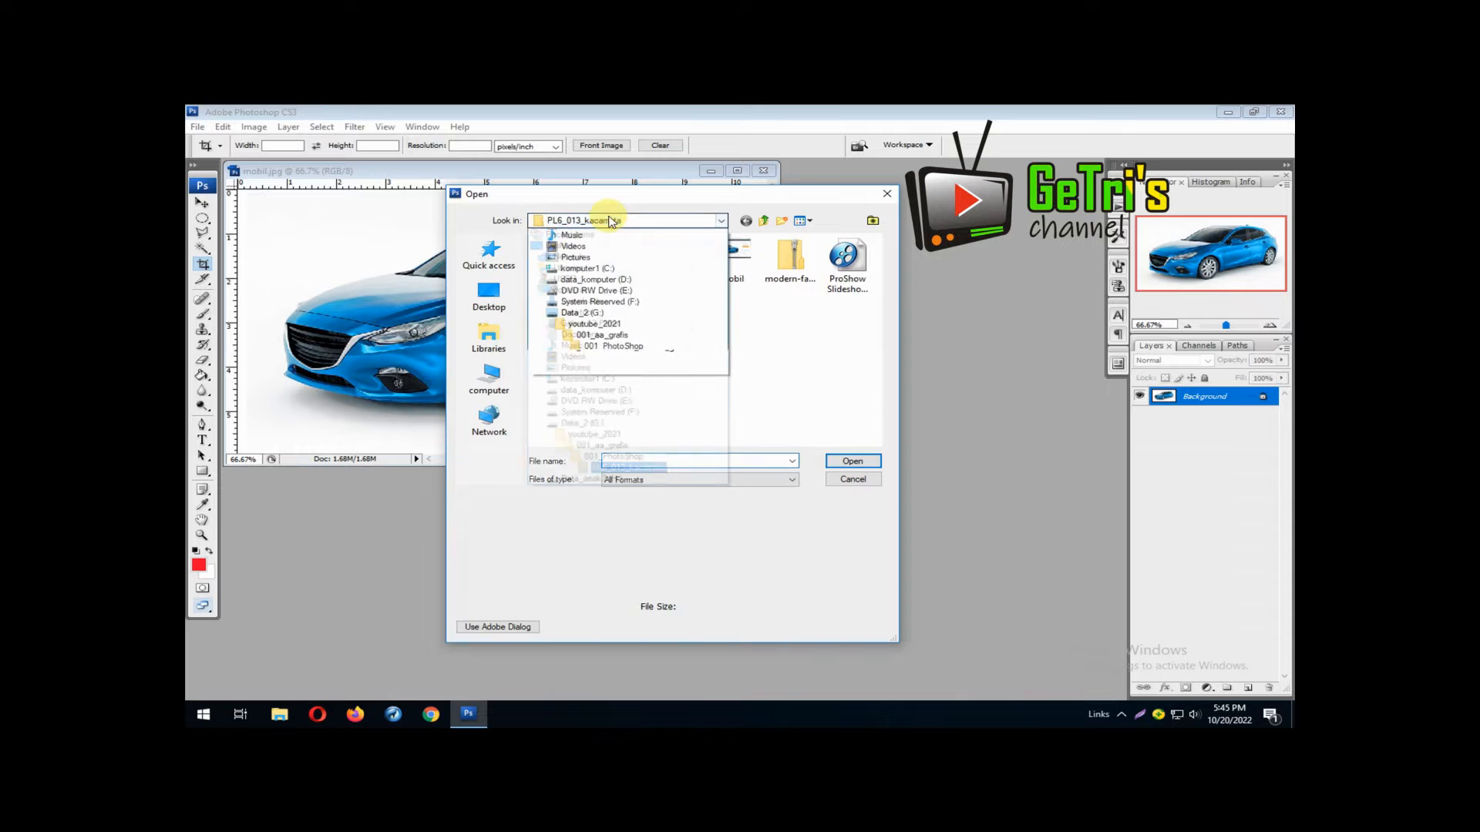
left_click(622, 390)
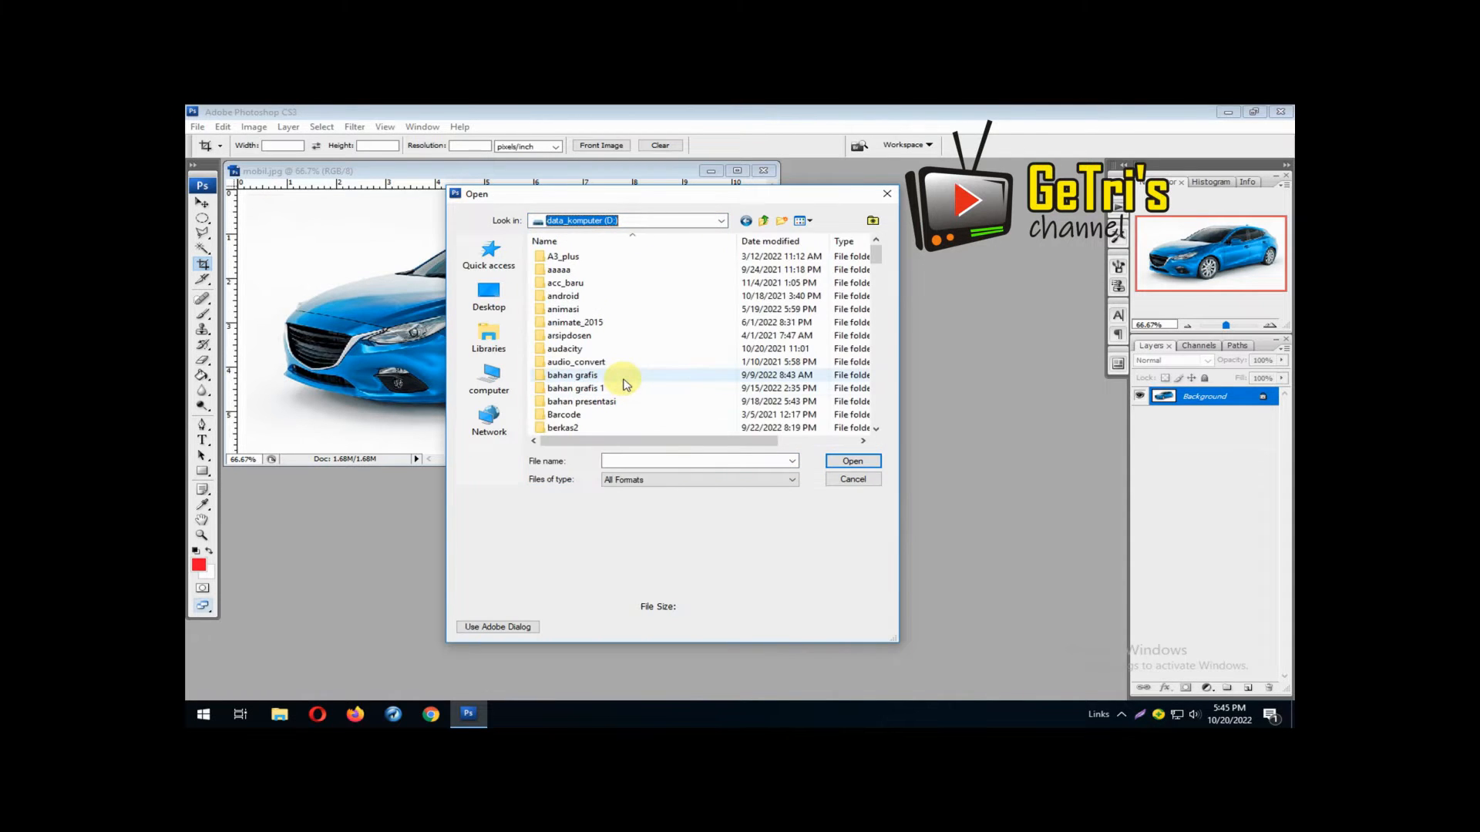
double_click(626, 378)
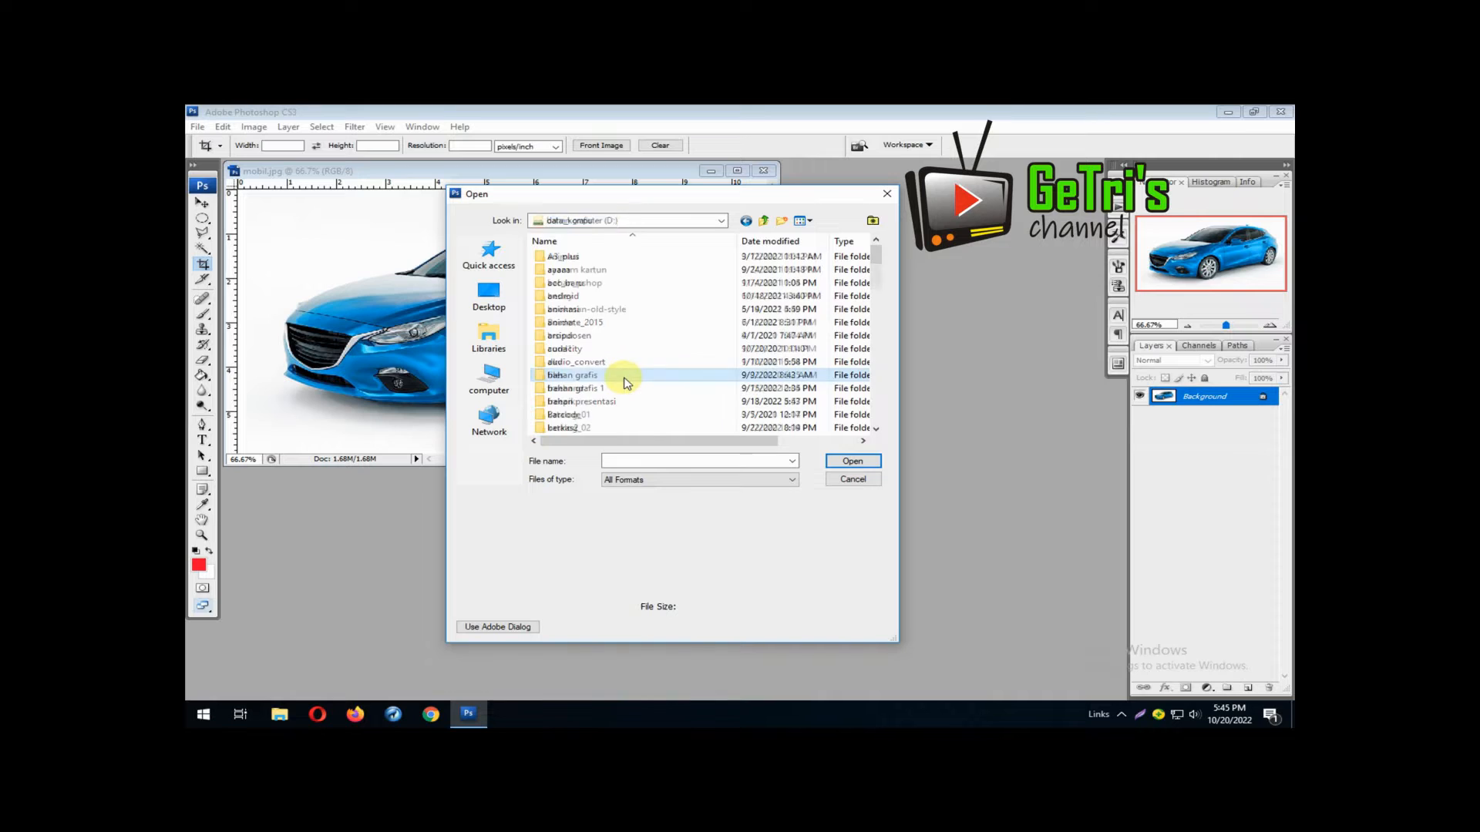
scroll(626, 382, "down", 2)
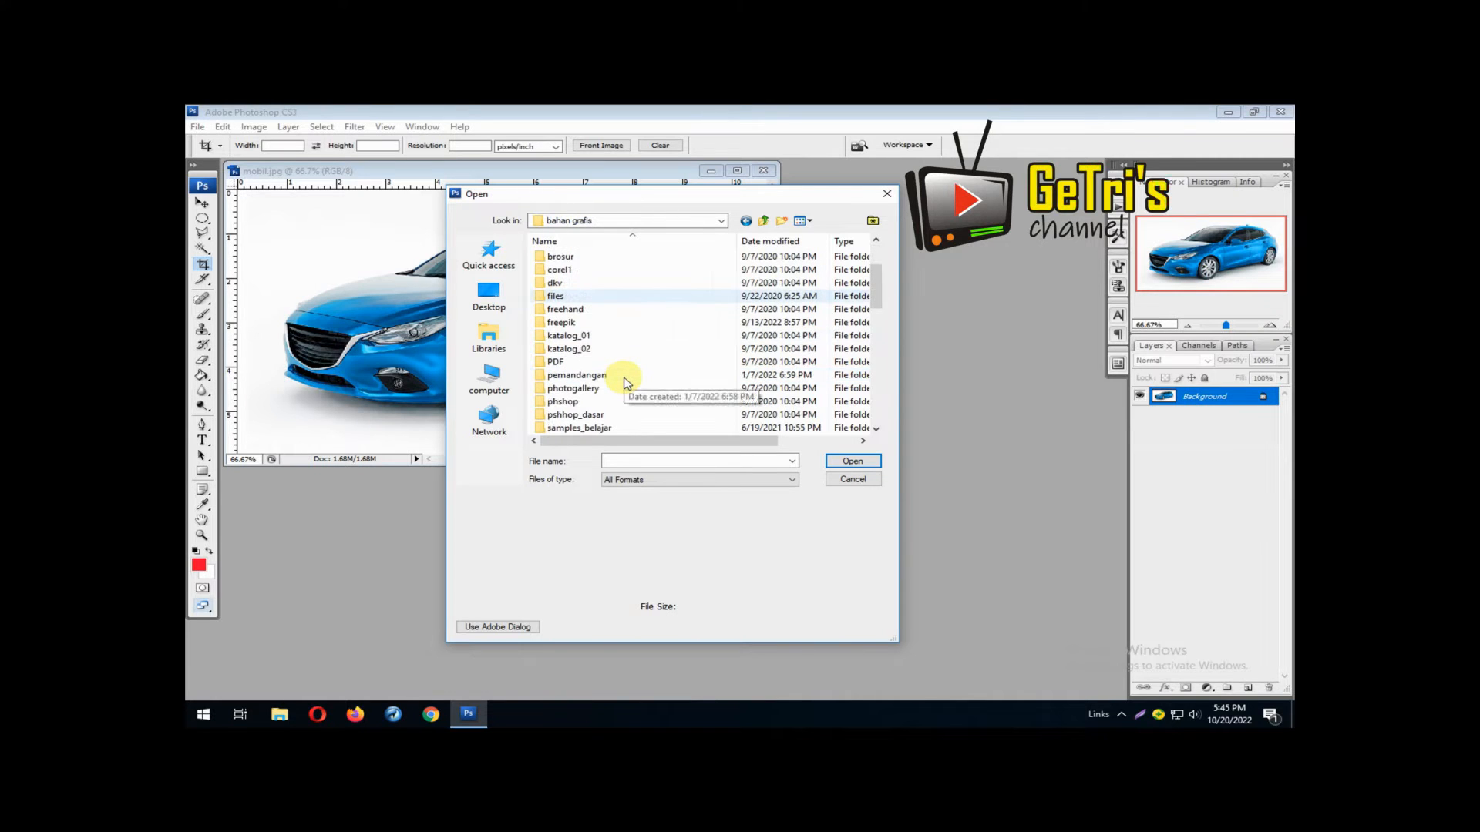
double_click(613, 377)
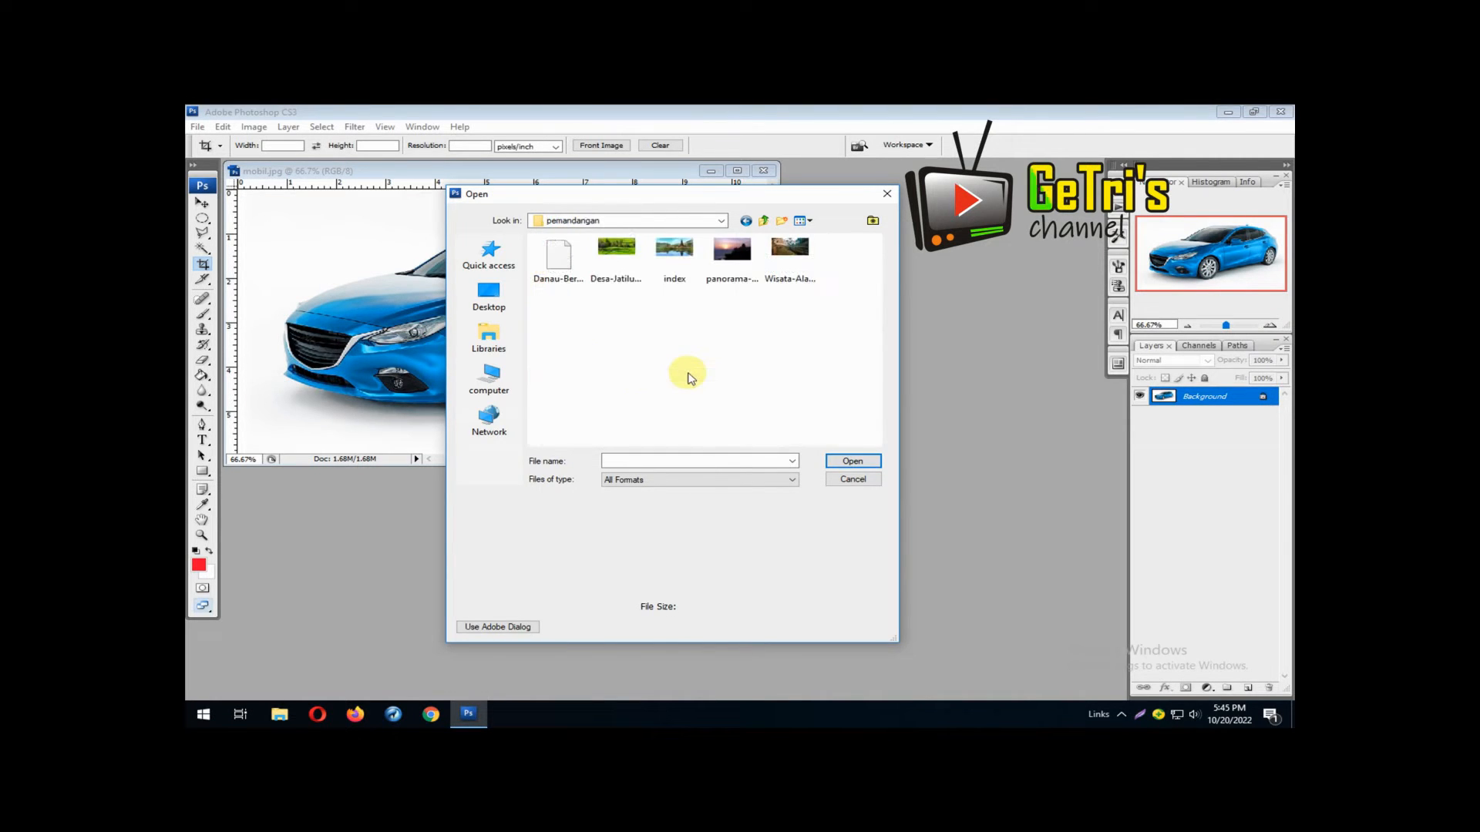
left_click(729, 259)
left_click(838, 463)
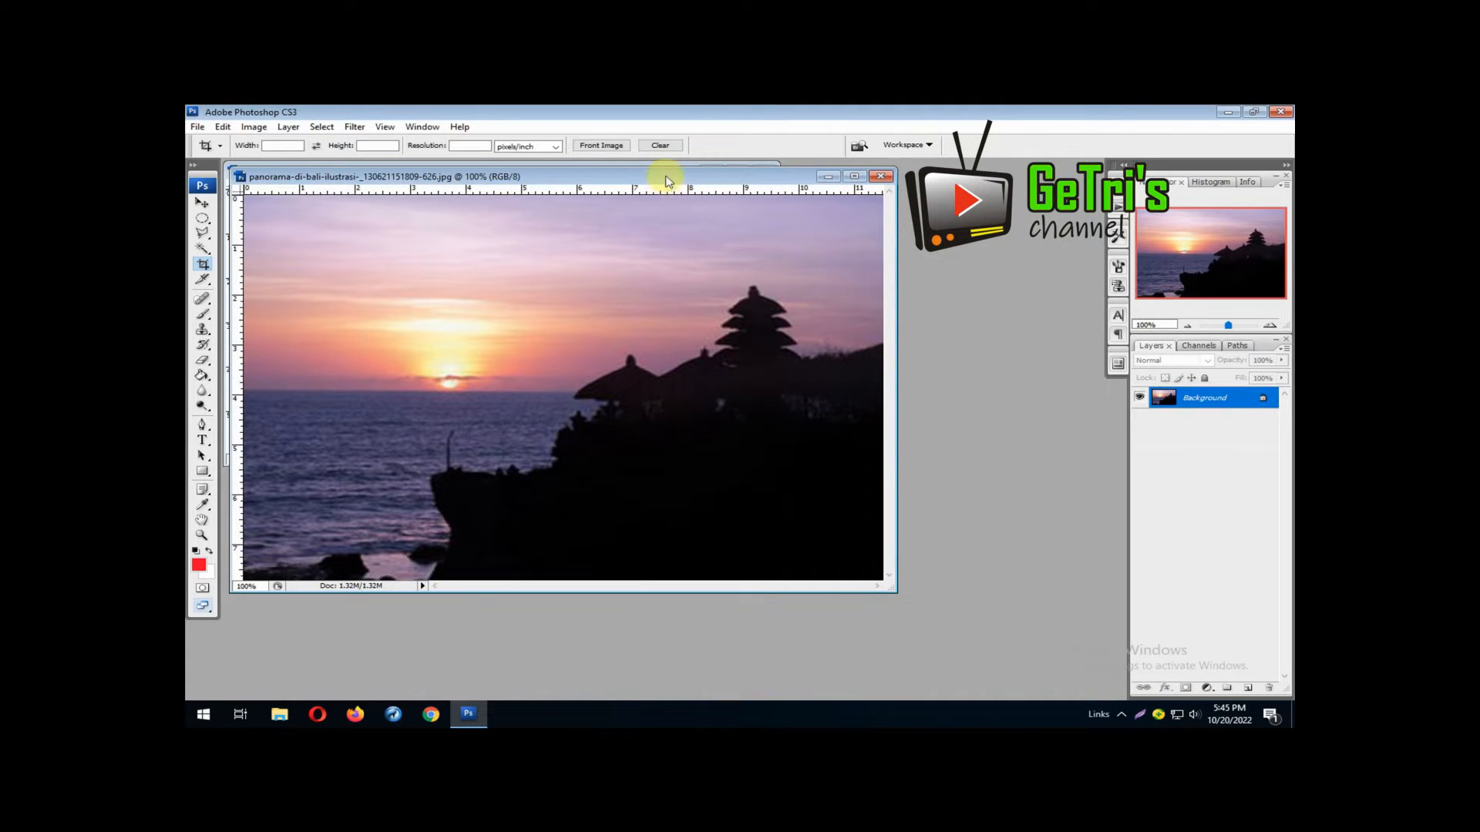
Convert the sunset image's Background into a regular layer with the default settings
left_click_drag(668, 182, 866, 308)
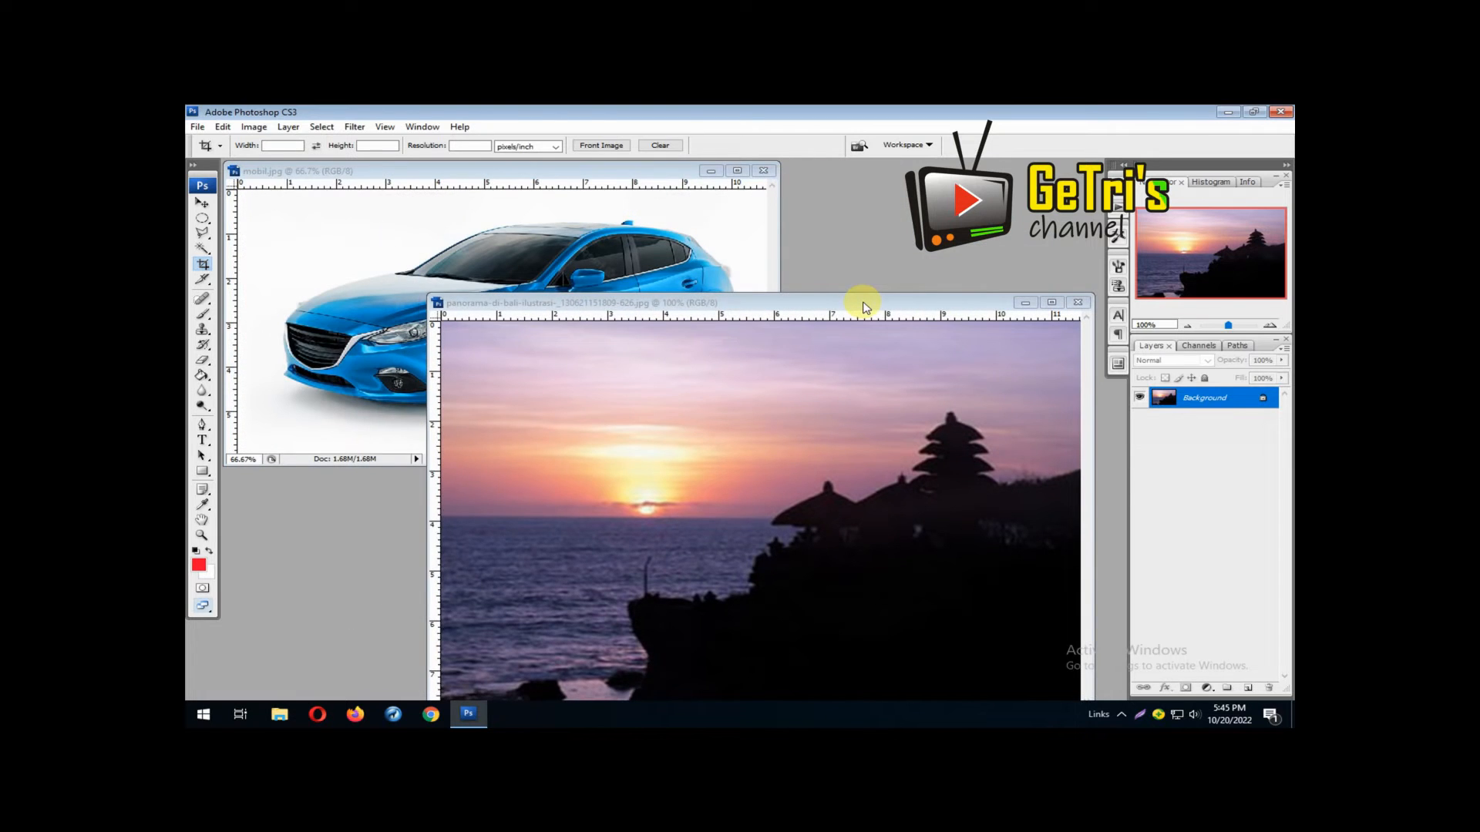
double_click(1211, 399)
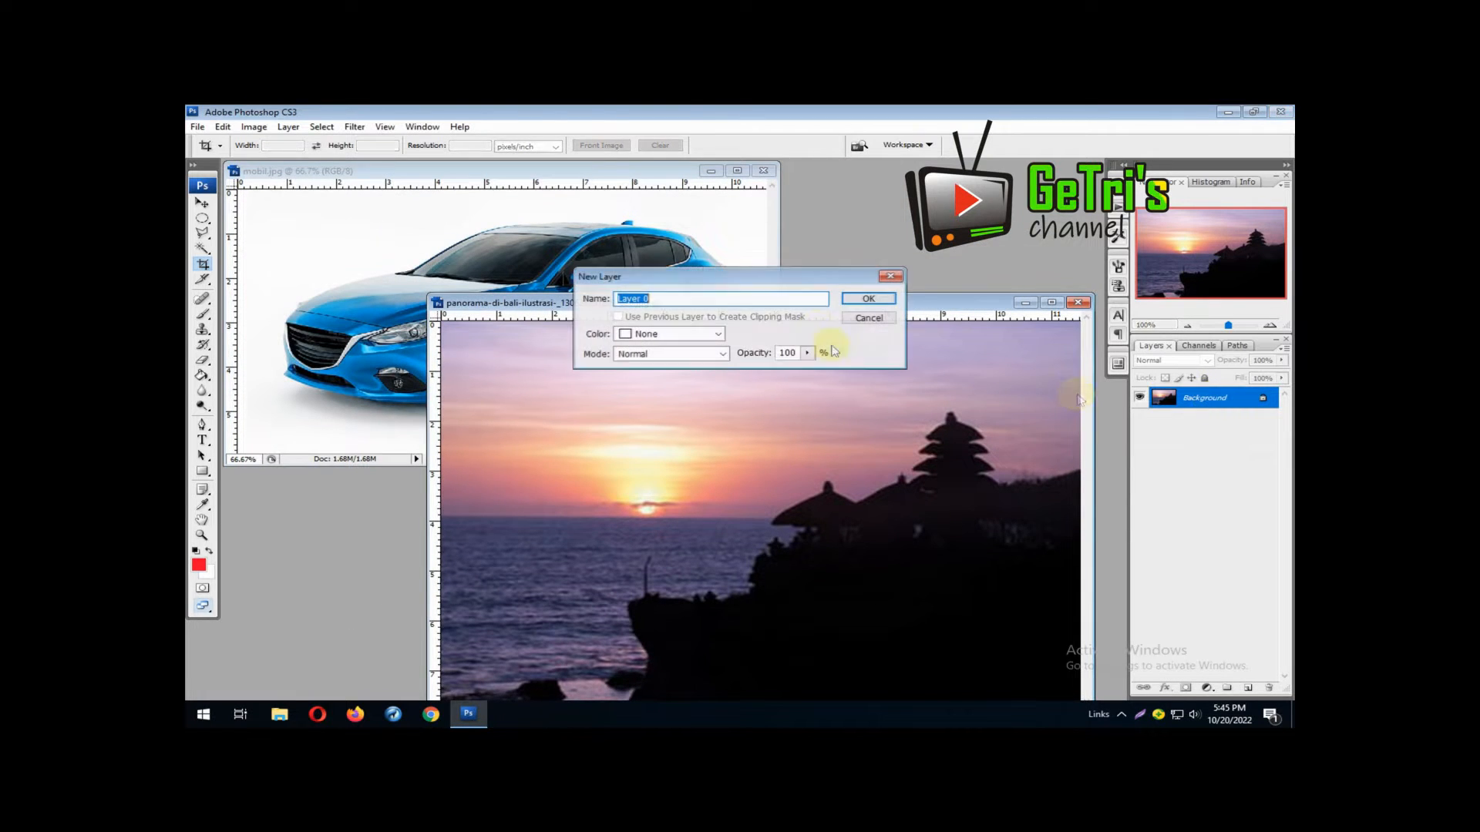
left_click(870, 294)
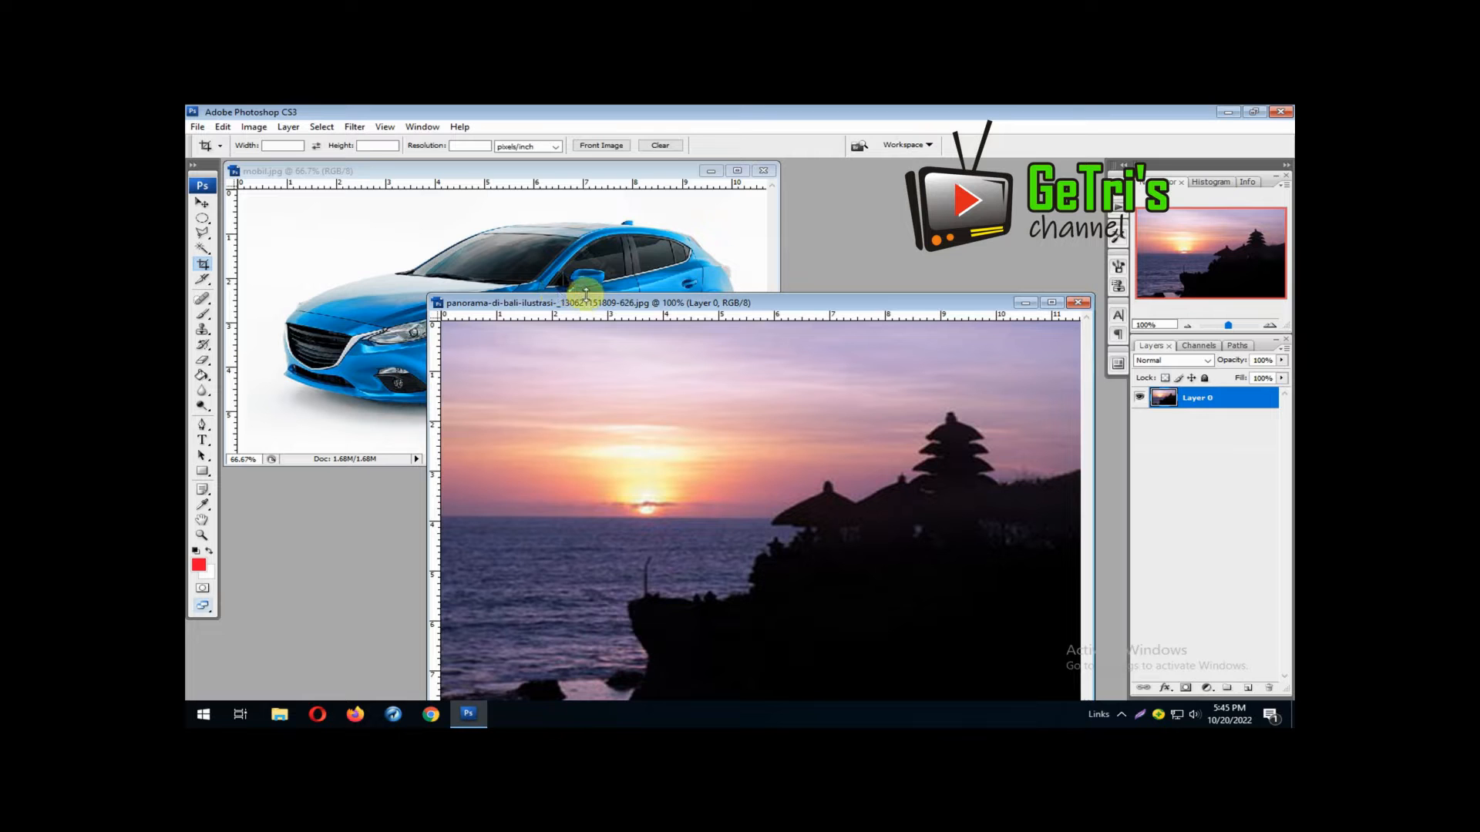
Copy the sunset layer into the mobil.jpg document with the Move tool
left_click_drag(571, 298, 747, 357)
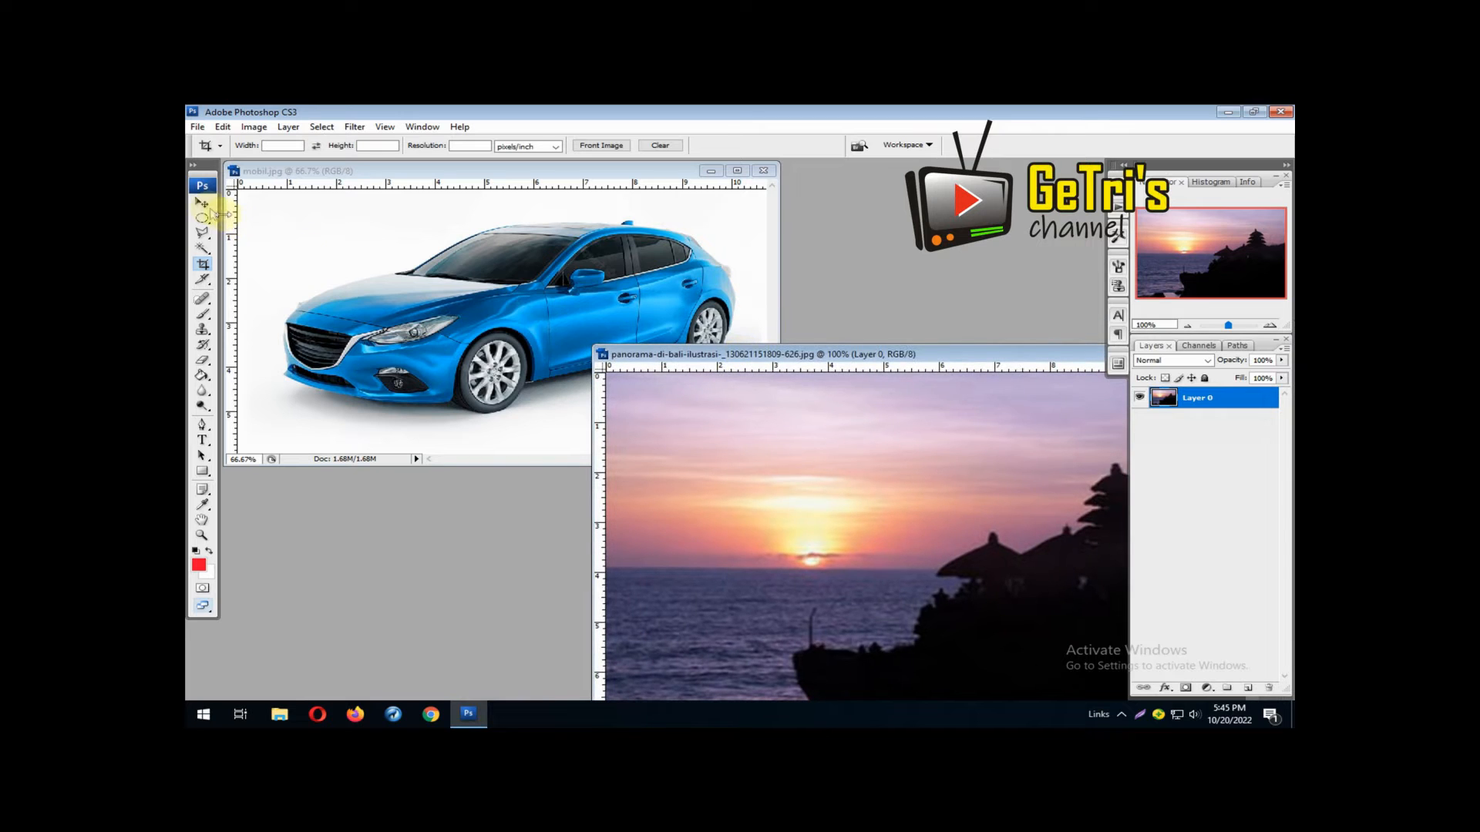
left_click(203, 205)
left_click_drag(852, 489, 863, 348)
left_click(891, 354)
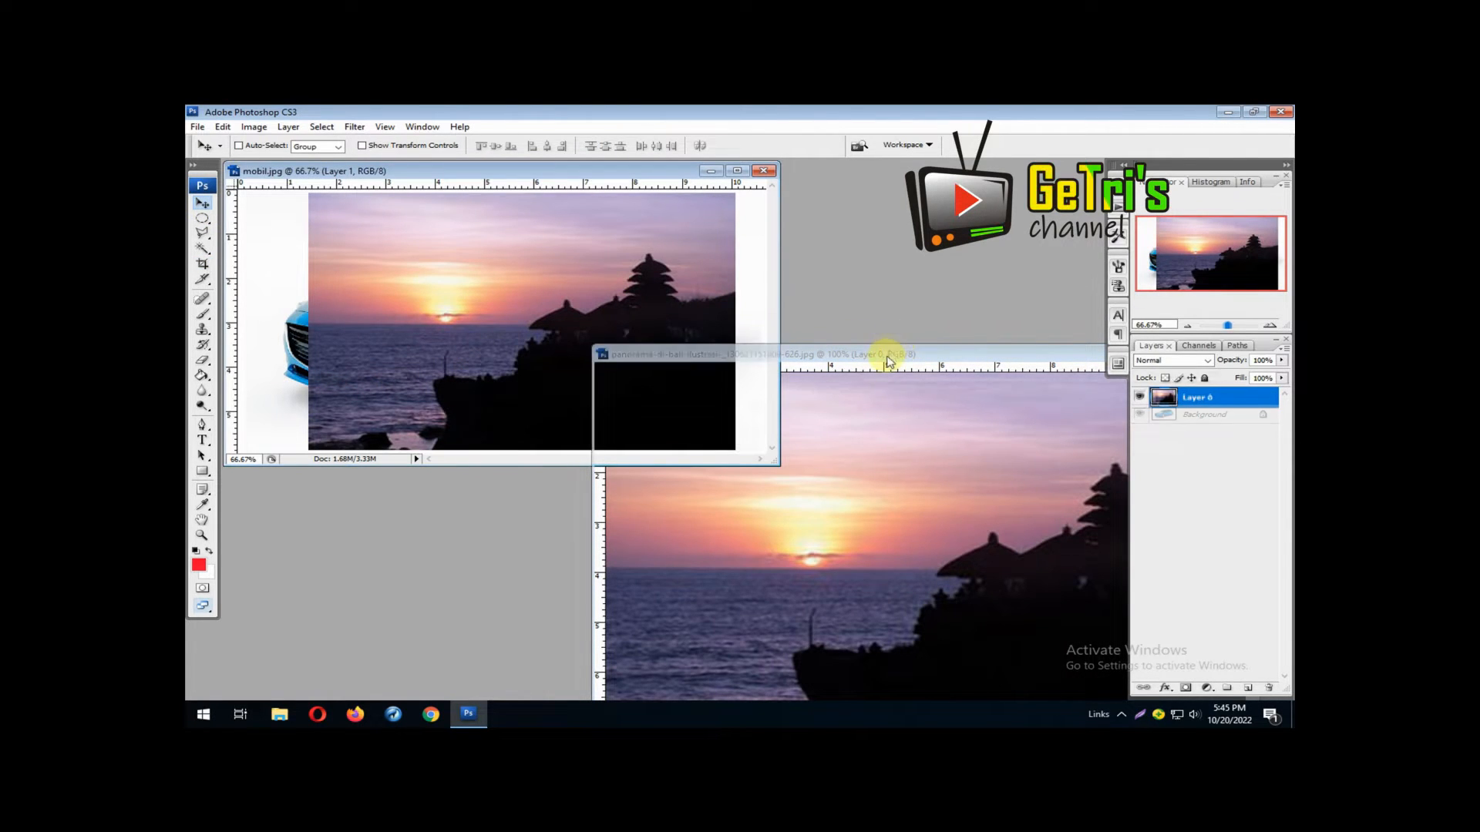
Close the panorama-di-bali document without saving its changes
left_click_drag(962, 356, 700, 320)
left_click(983, 320)
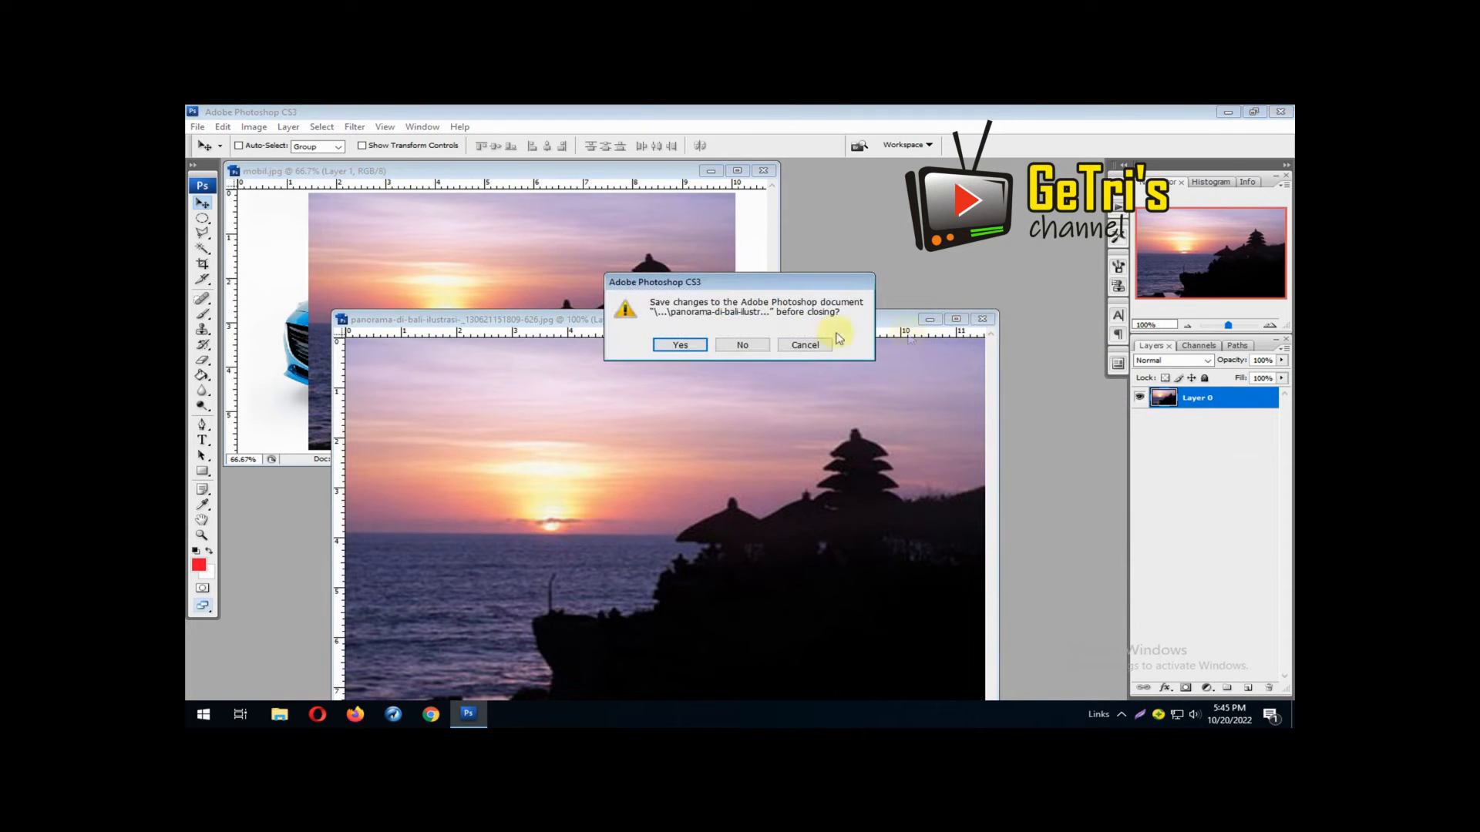
left_click(742, 344)
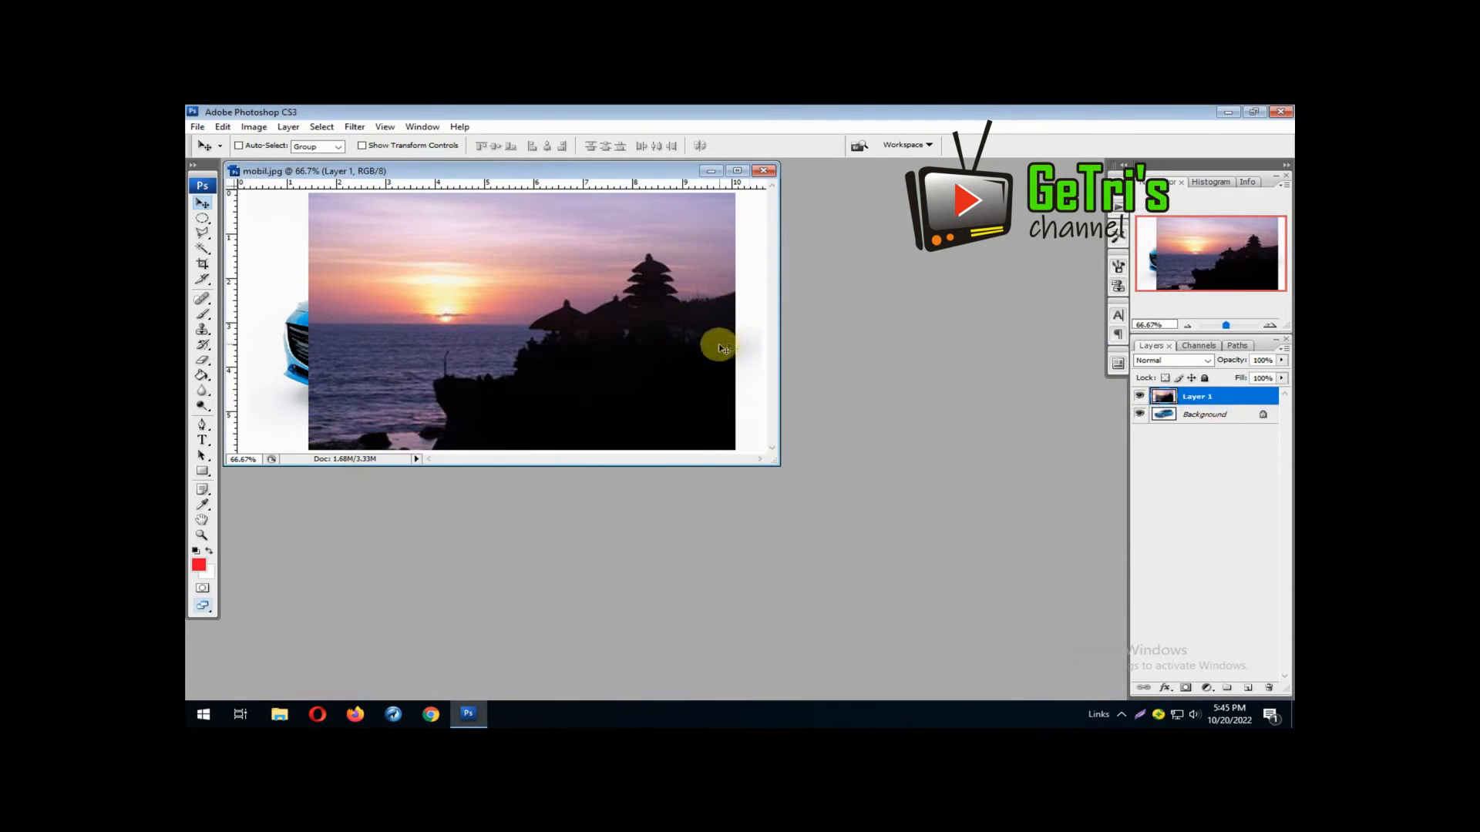
Hide the sunset layer in mobil.jpg and convert the car's Background into a regular layer with the default settings
left_click(1141, 400)
double_click(1180, 414)
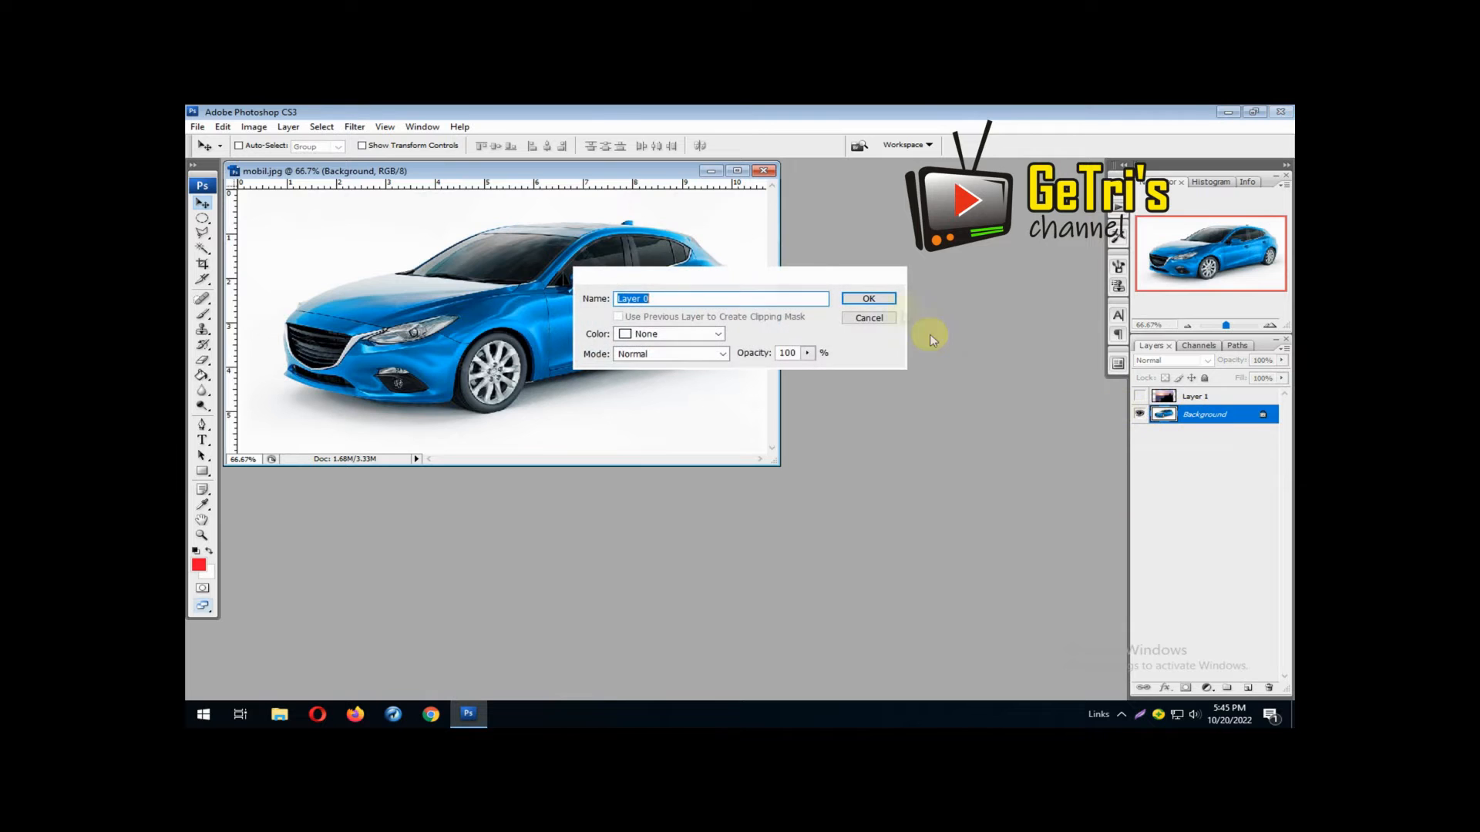
left_click(868, 299)
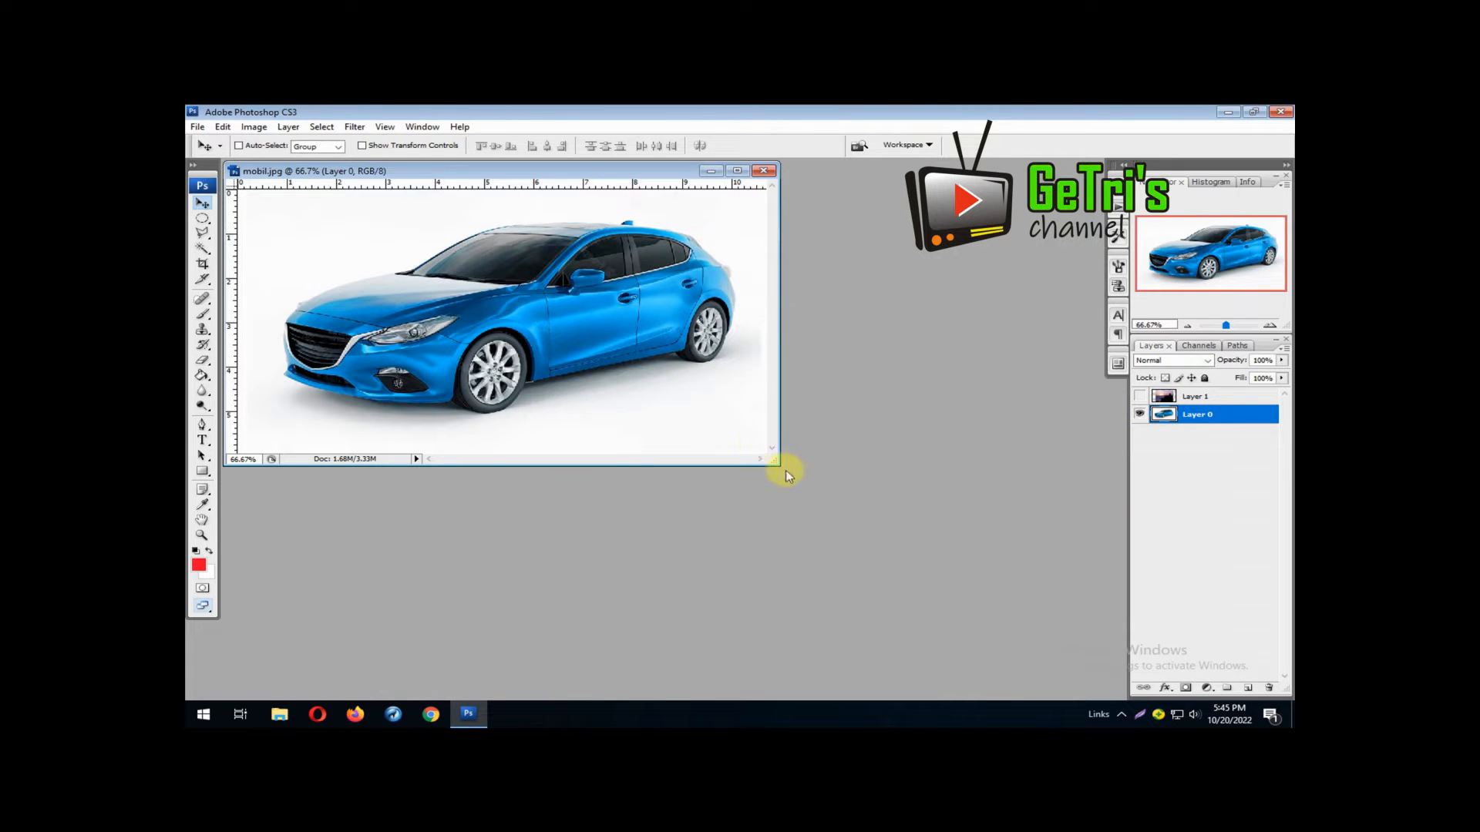
Start a Polygonal Lasso outline at the seam above the headlight and trace it along the hood's lower edge toward the windshield
left_click_drag(779, 471, 1010, 601)
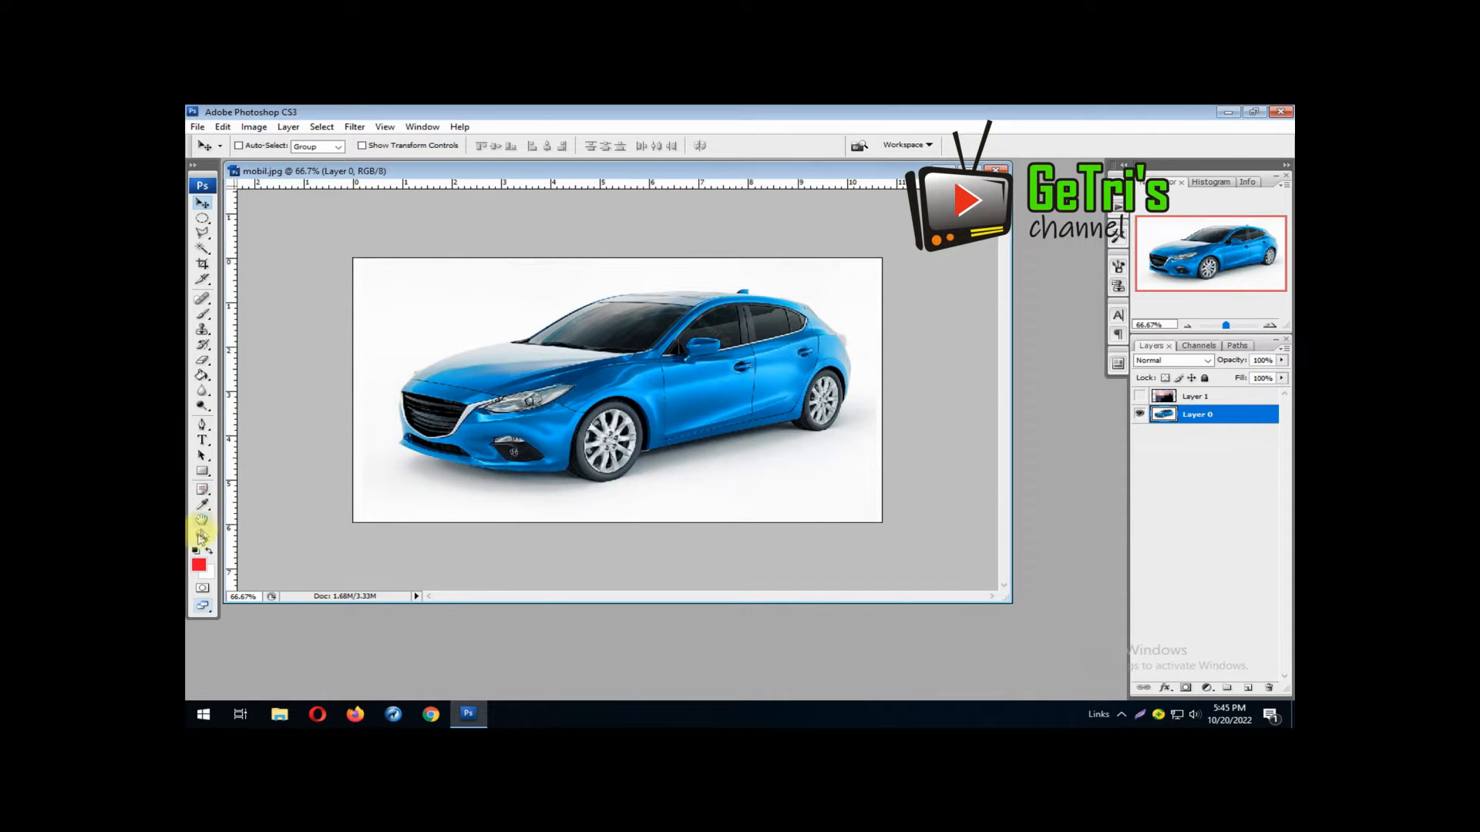
left_click(202, 536)
left_click_drag(471, 372, 646, 410)
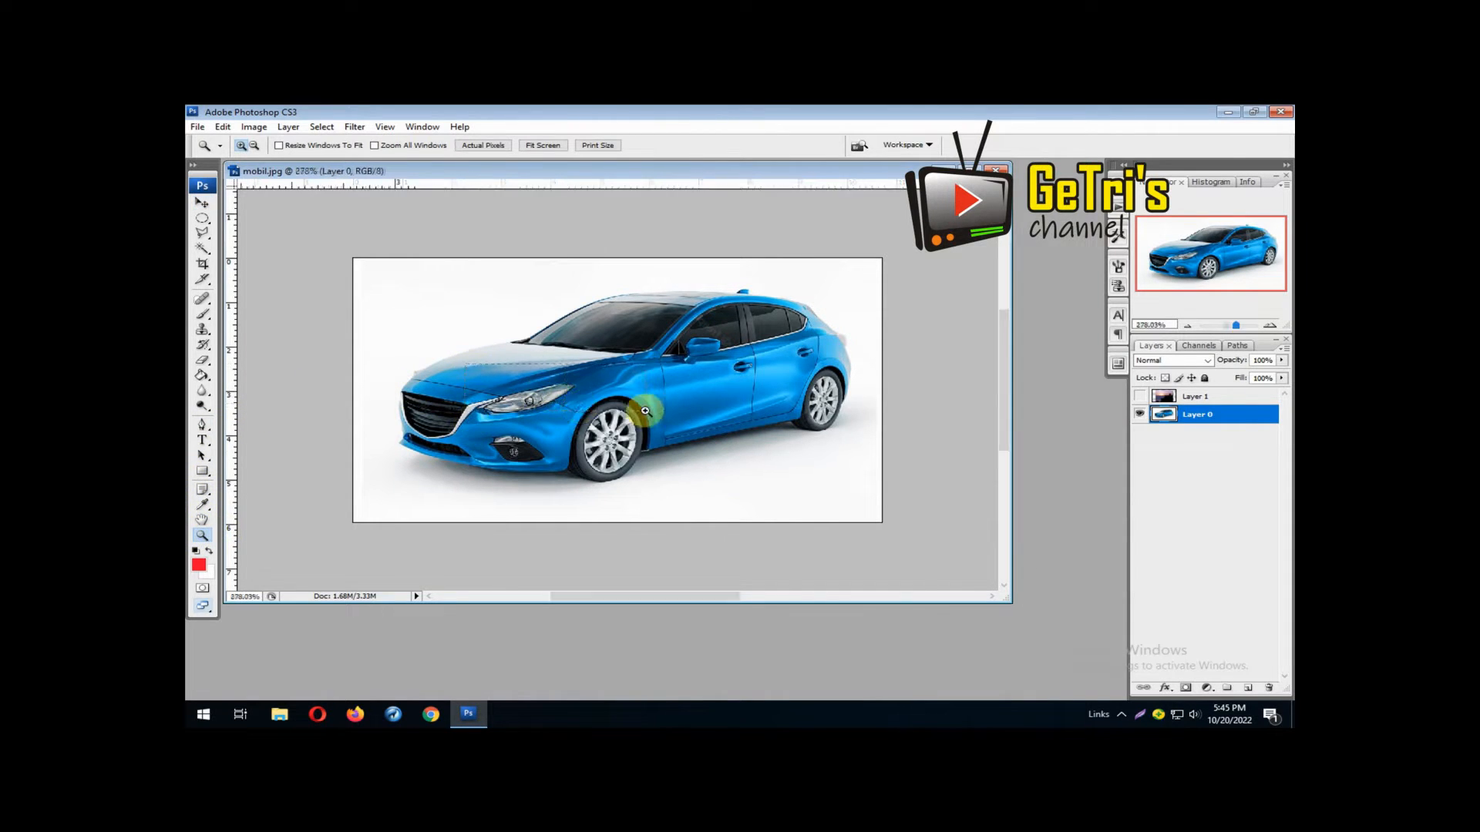
left_click(201, 233)
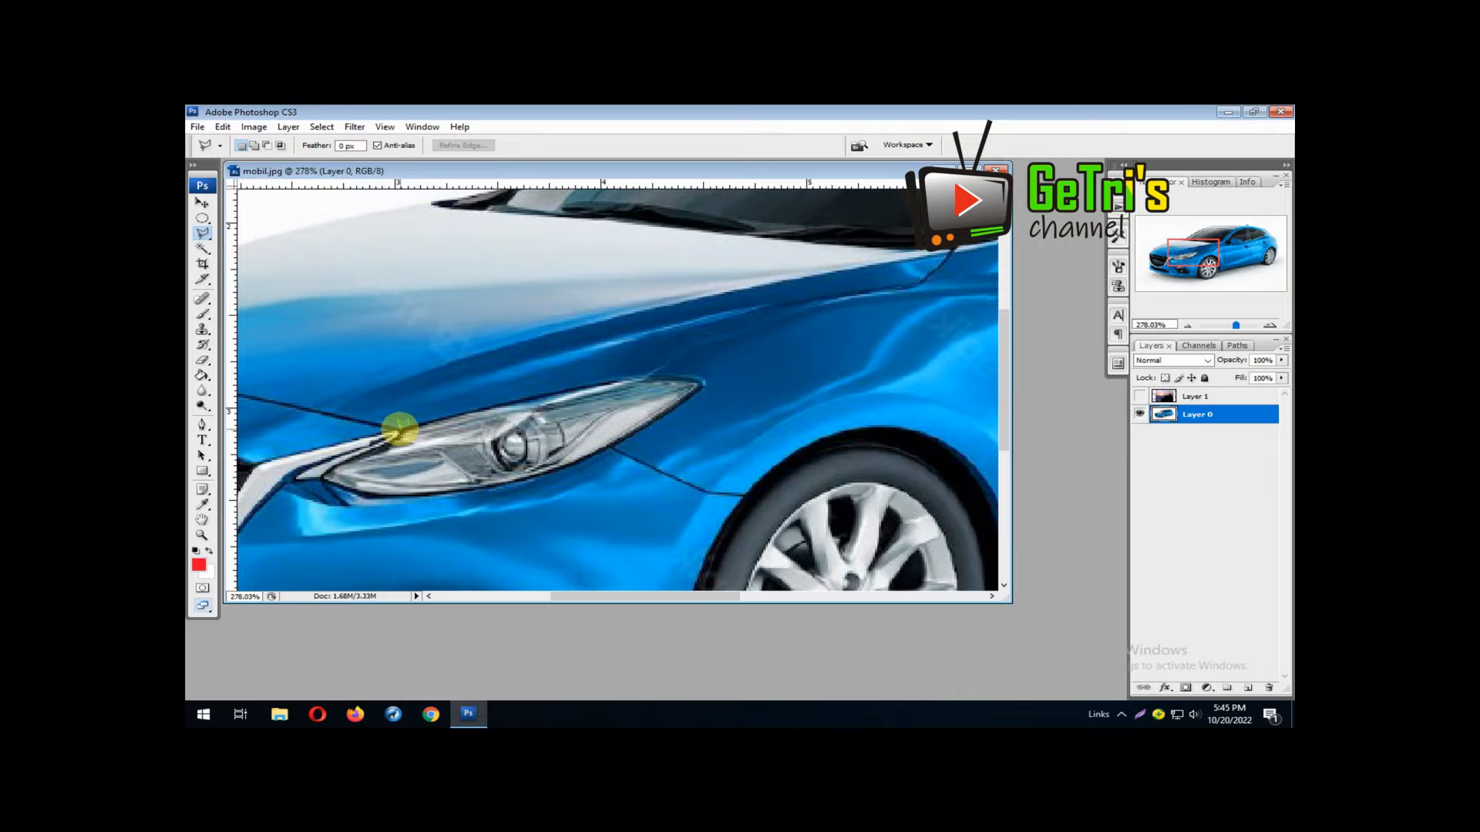
left_click(400, 430)
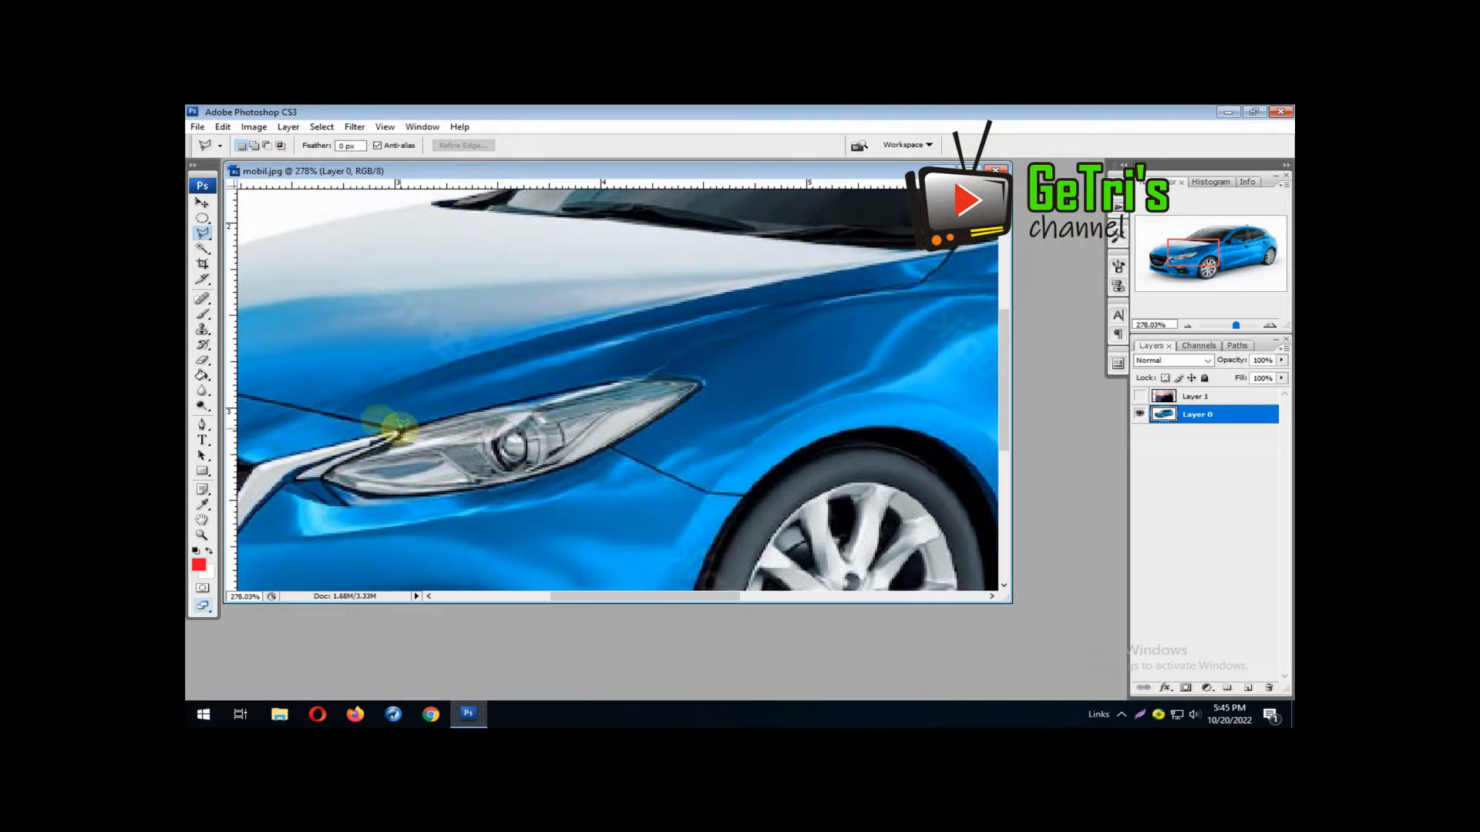
left_click(327, 410)
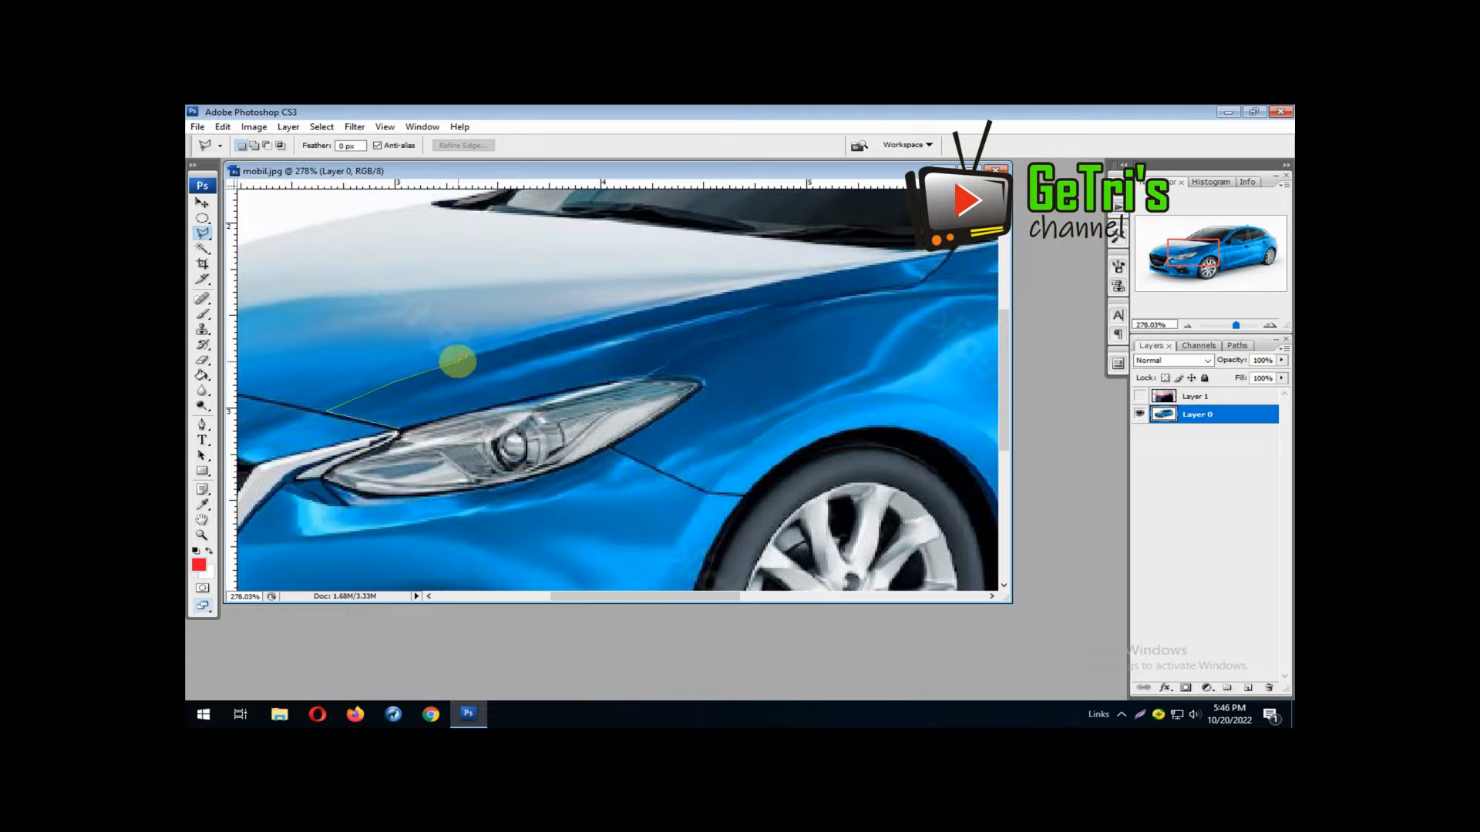
left_click(669, 307)
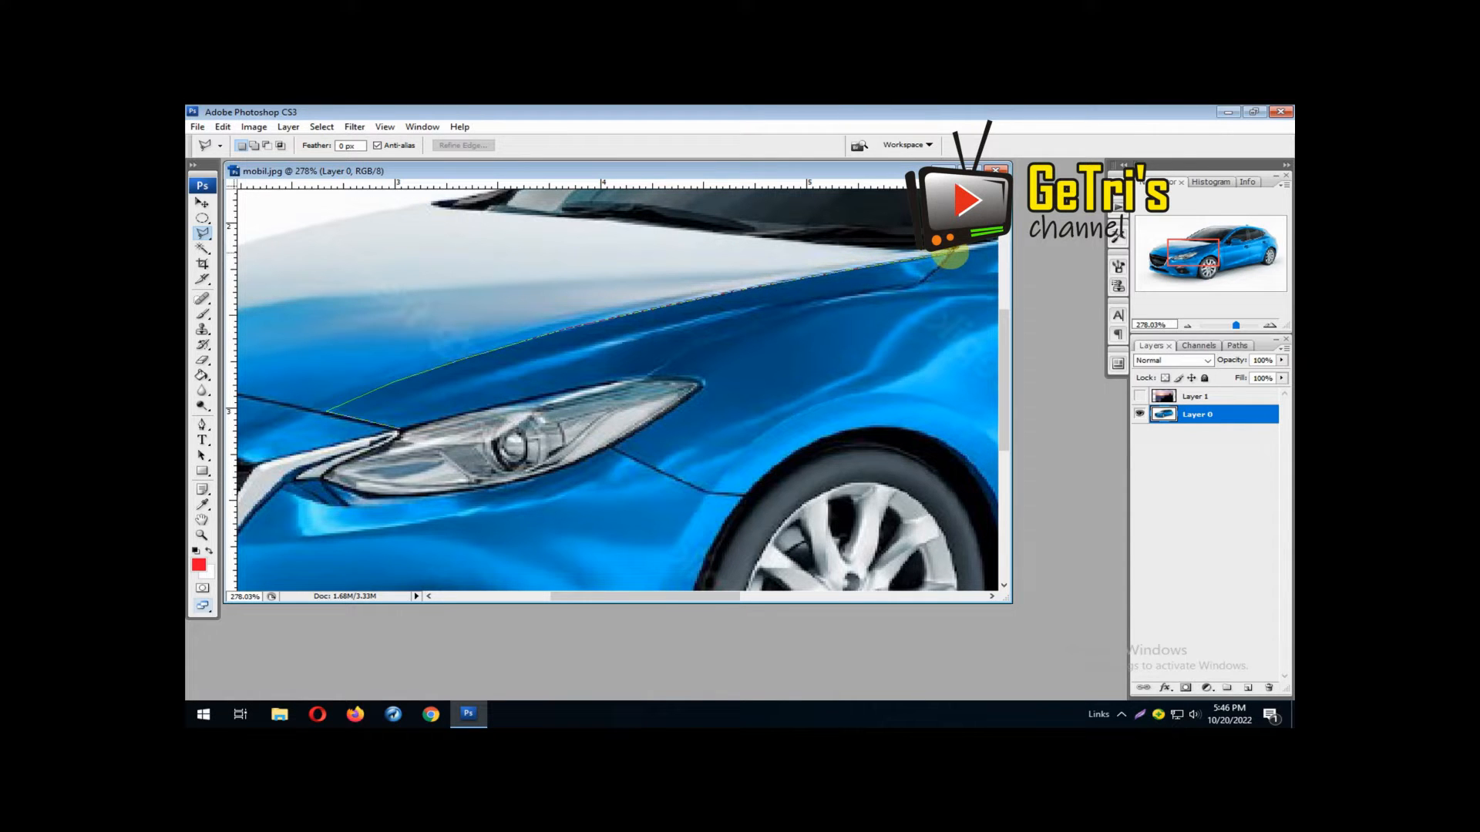
Extend the lasso outline past the windshield's lower corner and up the front pillar to the roof's front edge
mouse_move(952, 254)
left_mouse_down()
mouse_move(446, 331)
mouse_move(495, 321)
left_mouse_up()
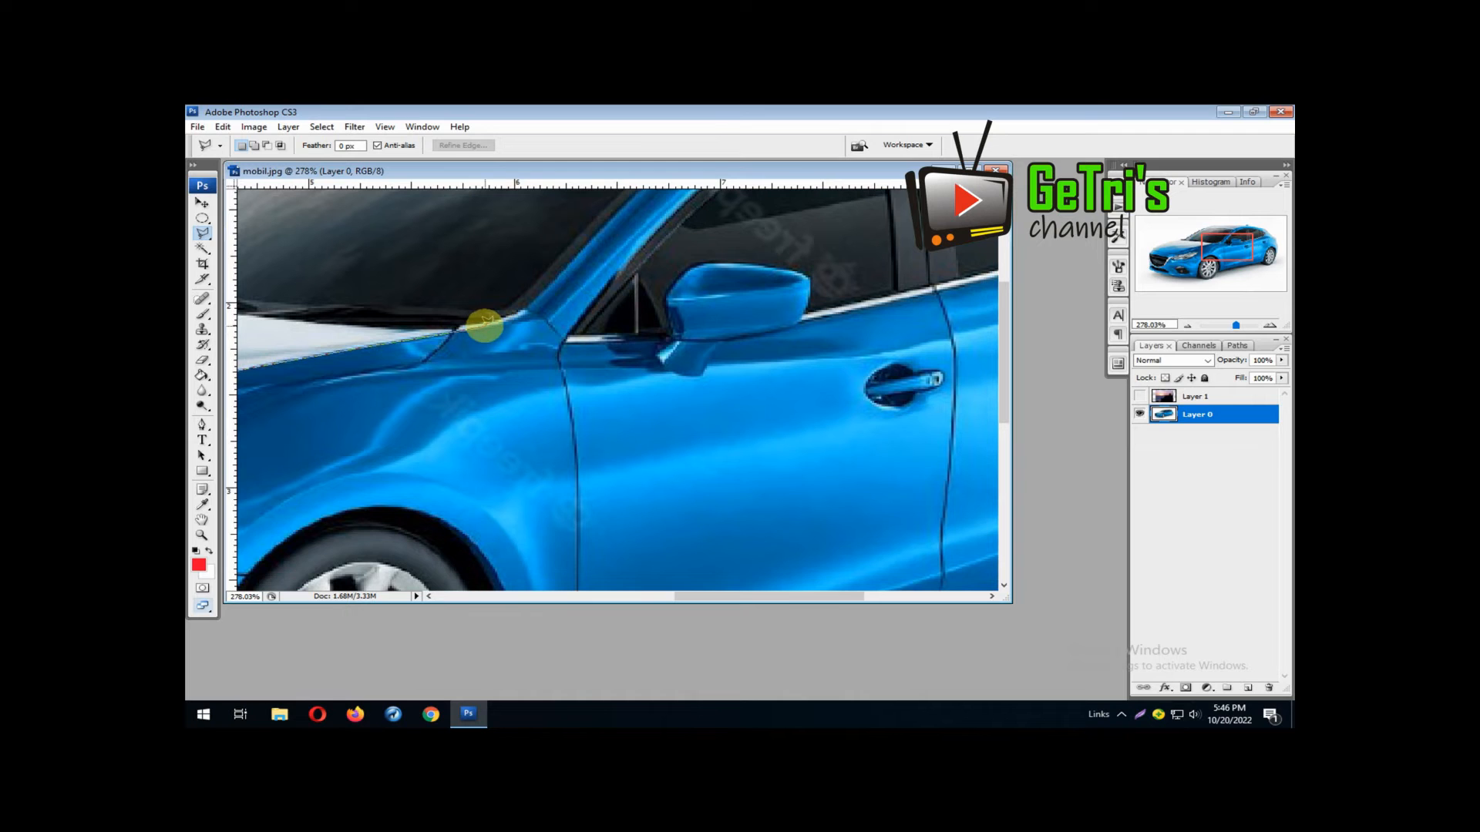
left_click(518, 315)
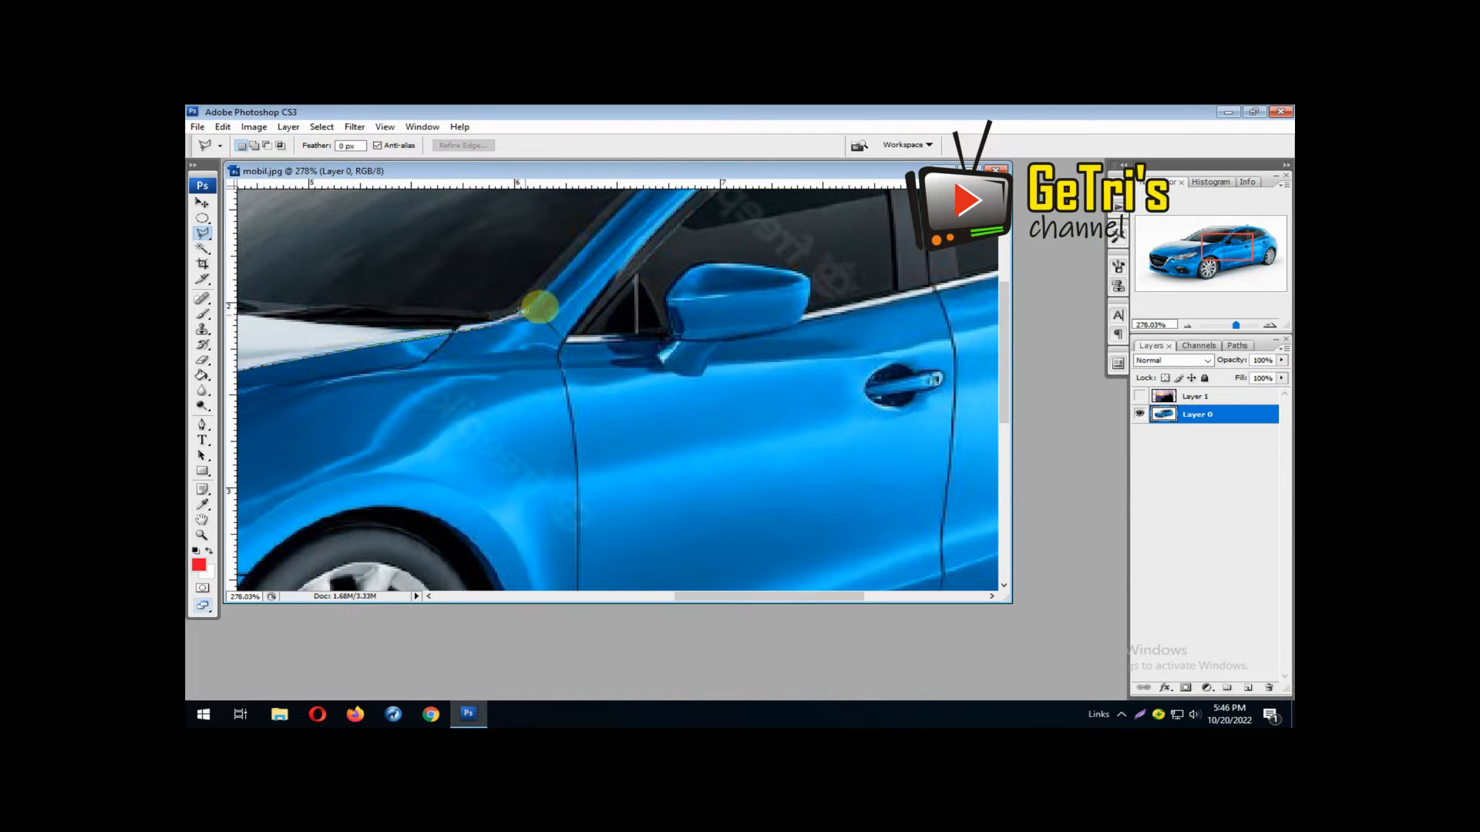
left_click(558, 281)
left_click_drag(558, 281, 420, 450)
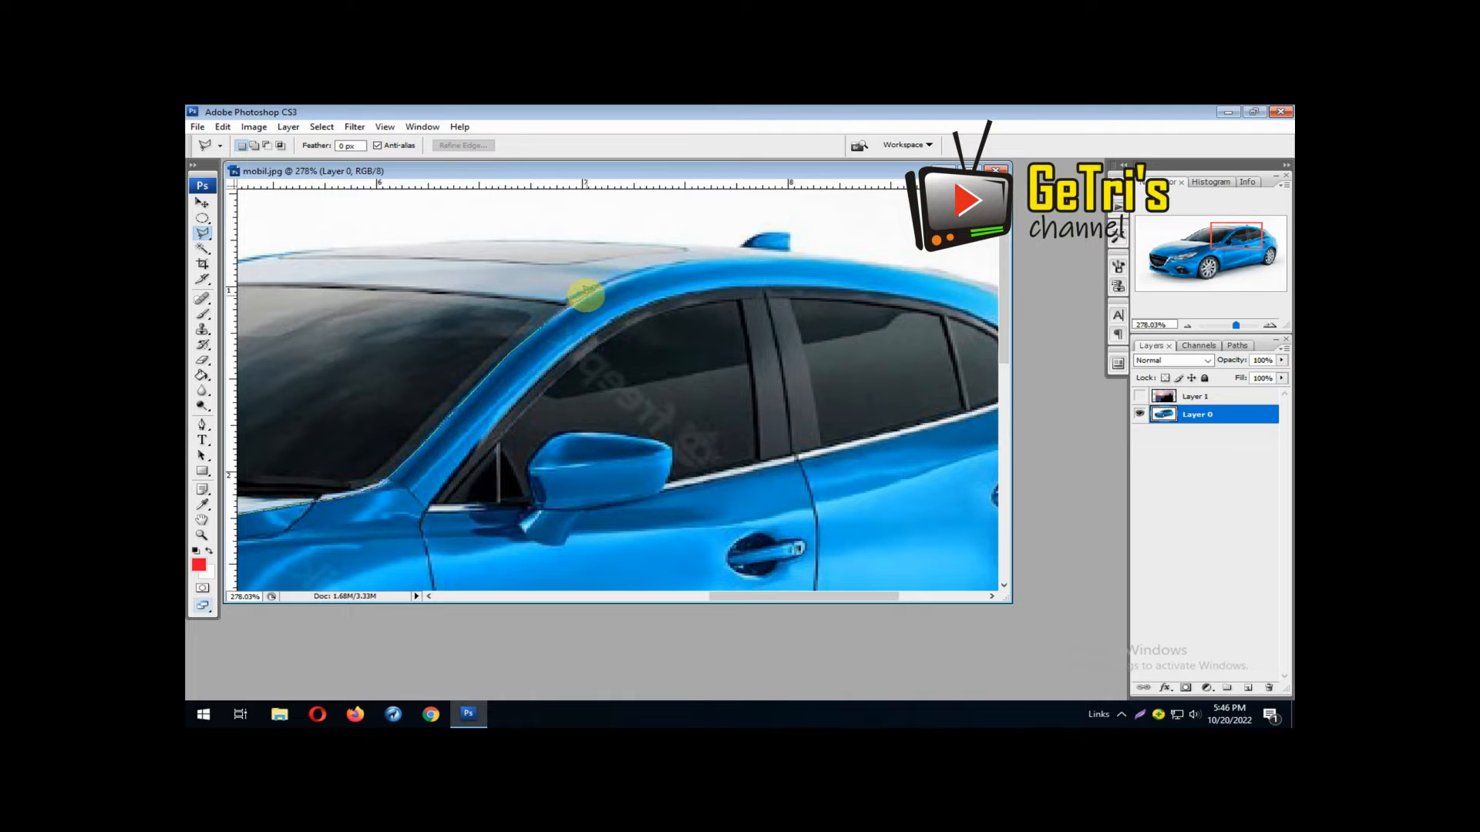
left_click(625, 279)
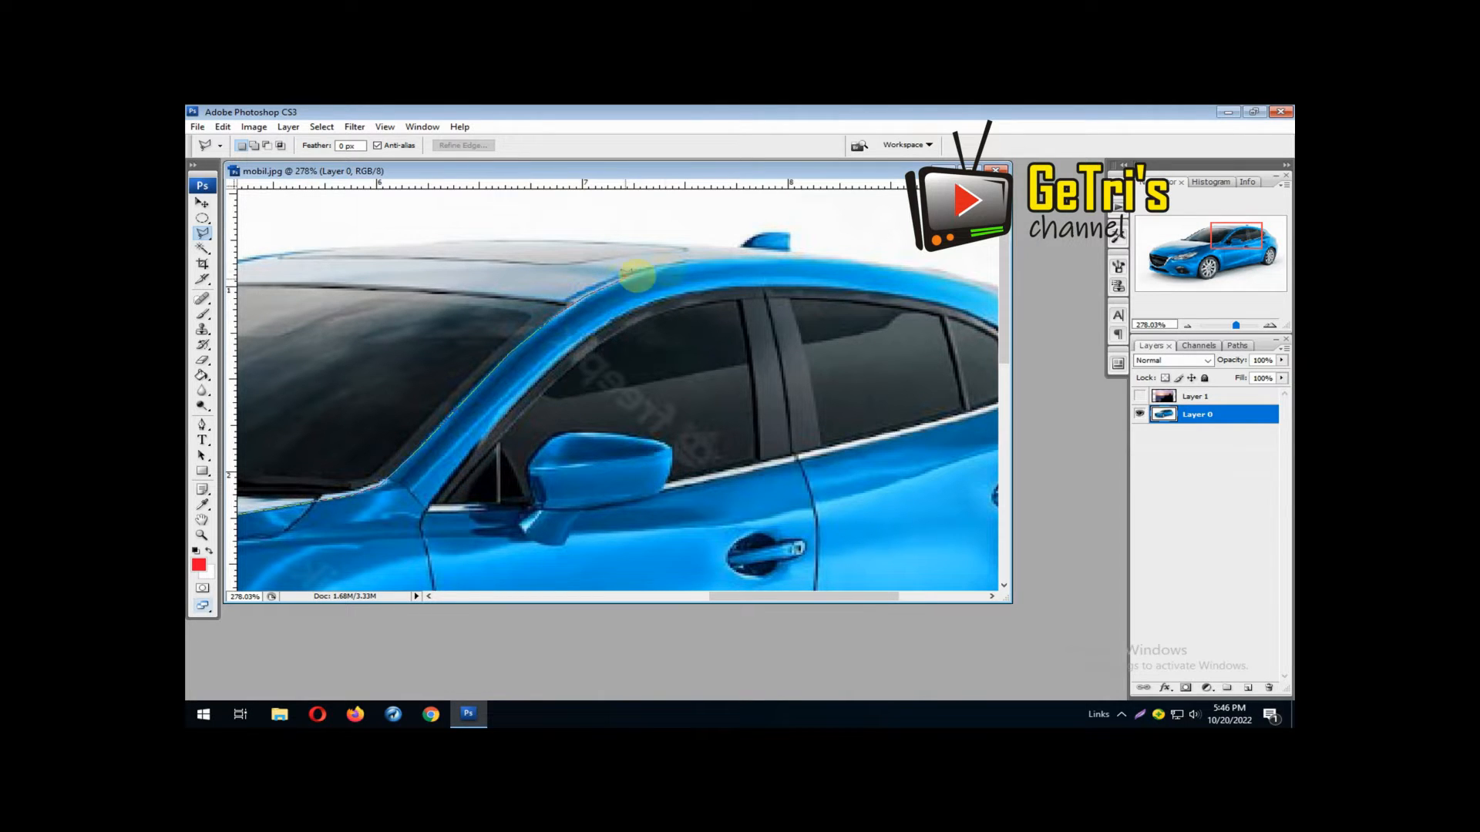
Continue the lasso outline along the roof's edge above the side windows to the rear spoiler
left_click(668, 266)
left_click(714, 260)
left_click(805, 258)
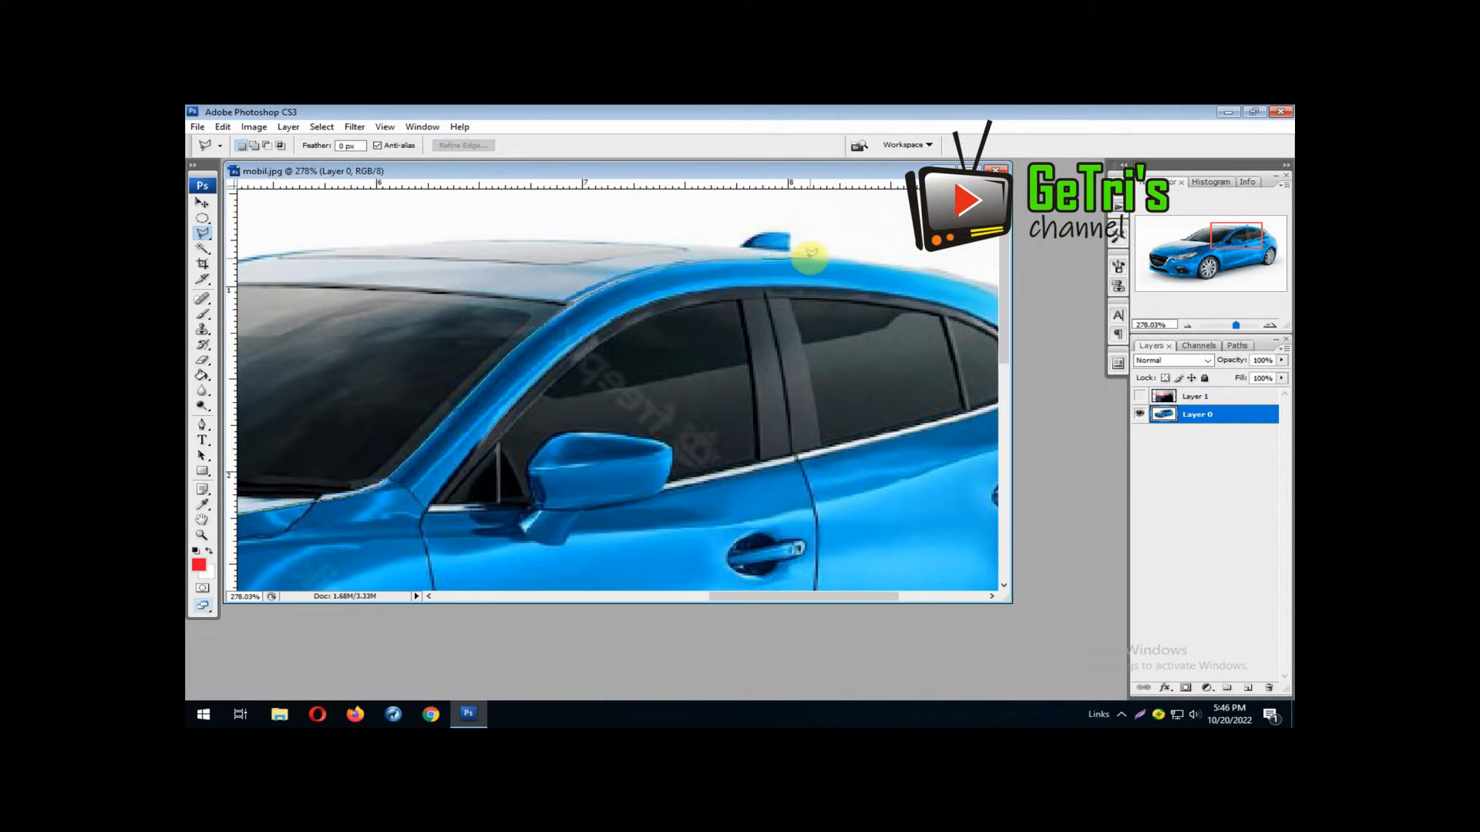
left_click(870, 266)
left_click(910, 265)
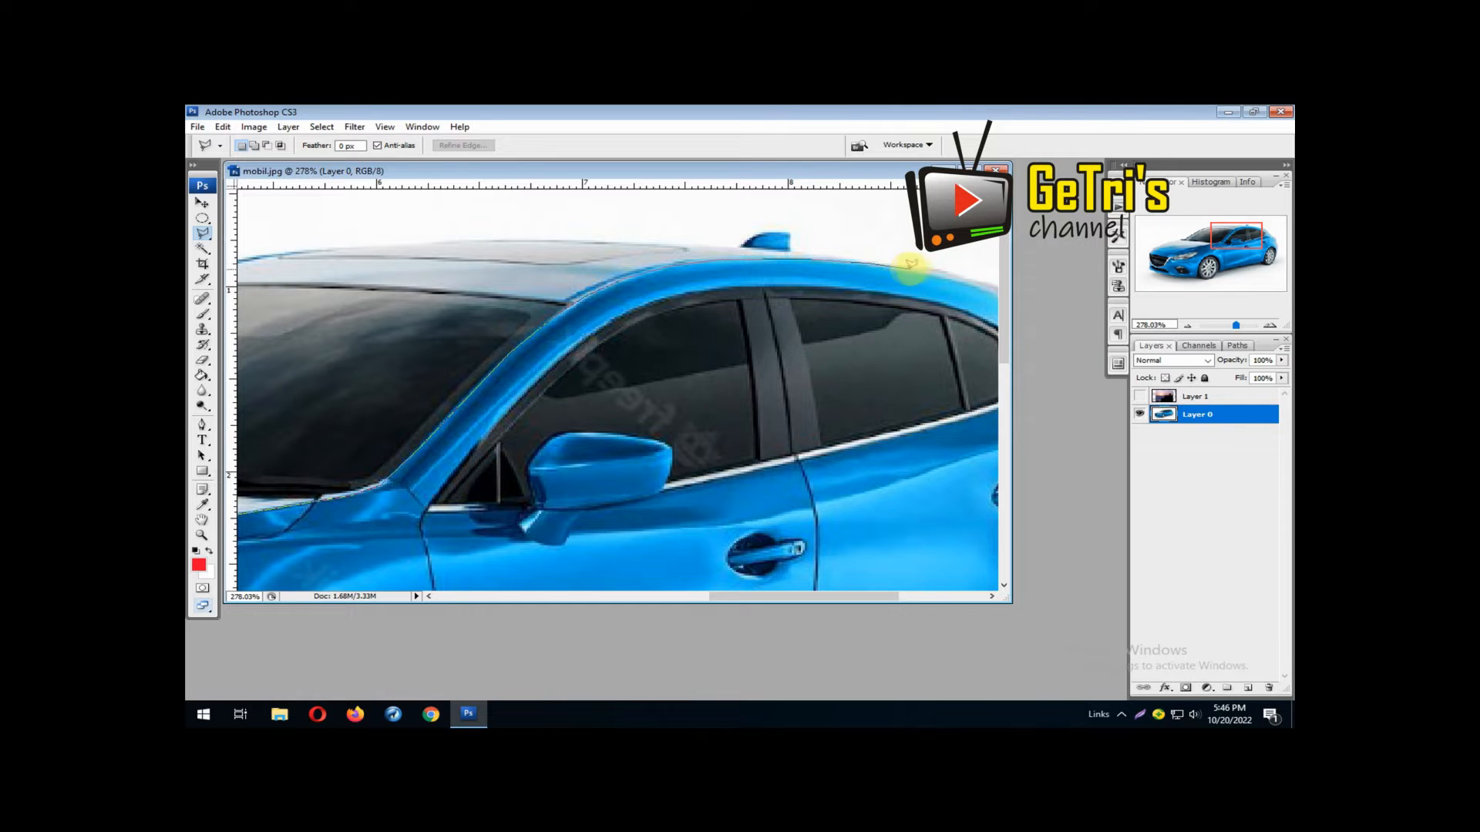
left_click_drag(925, 265, 555, 238)
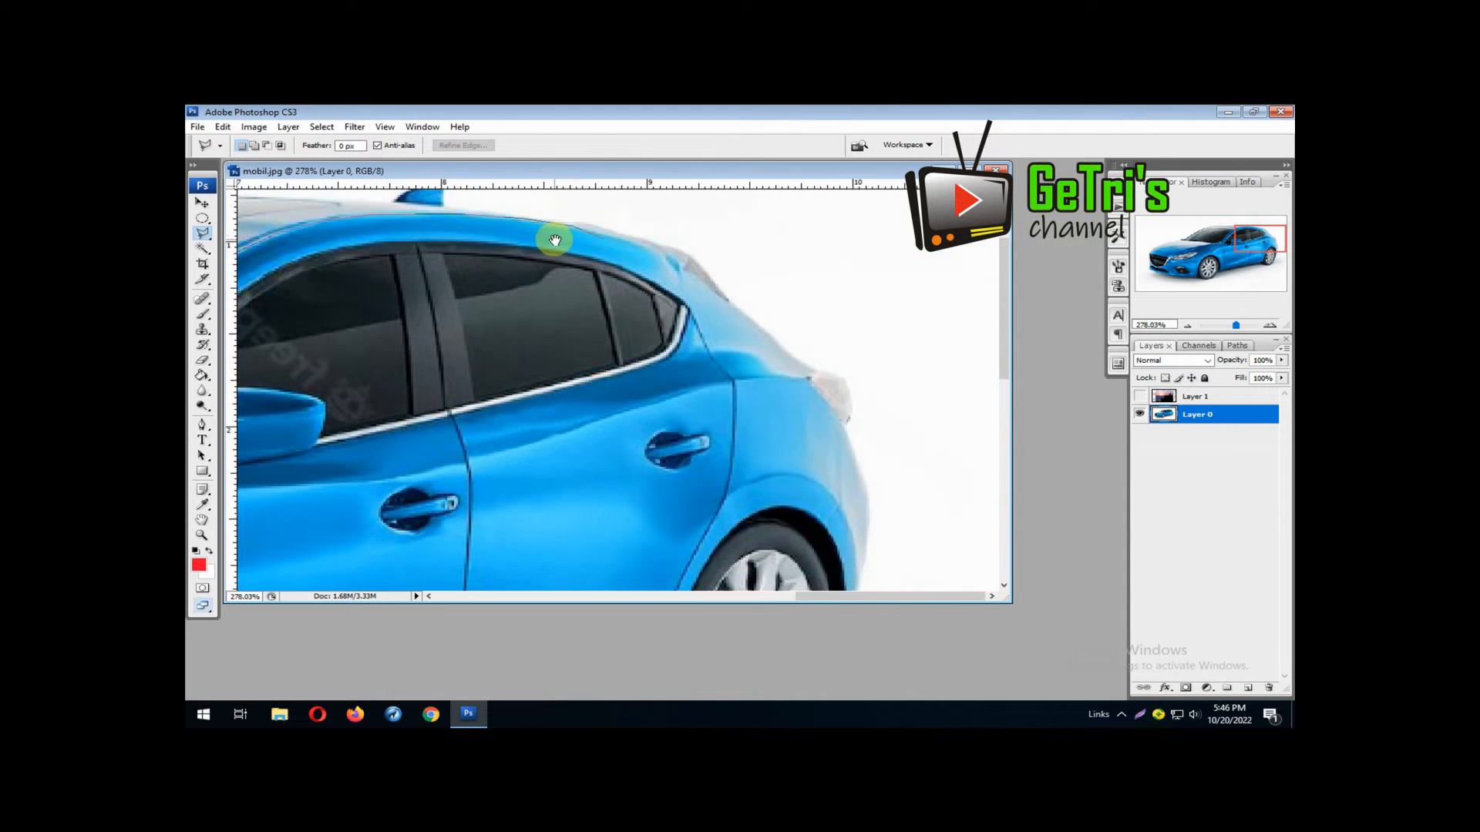
left_click(638, 243)
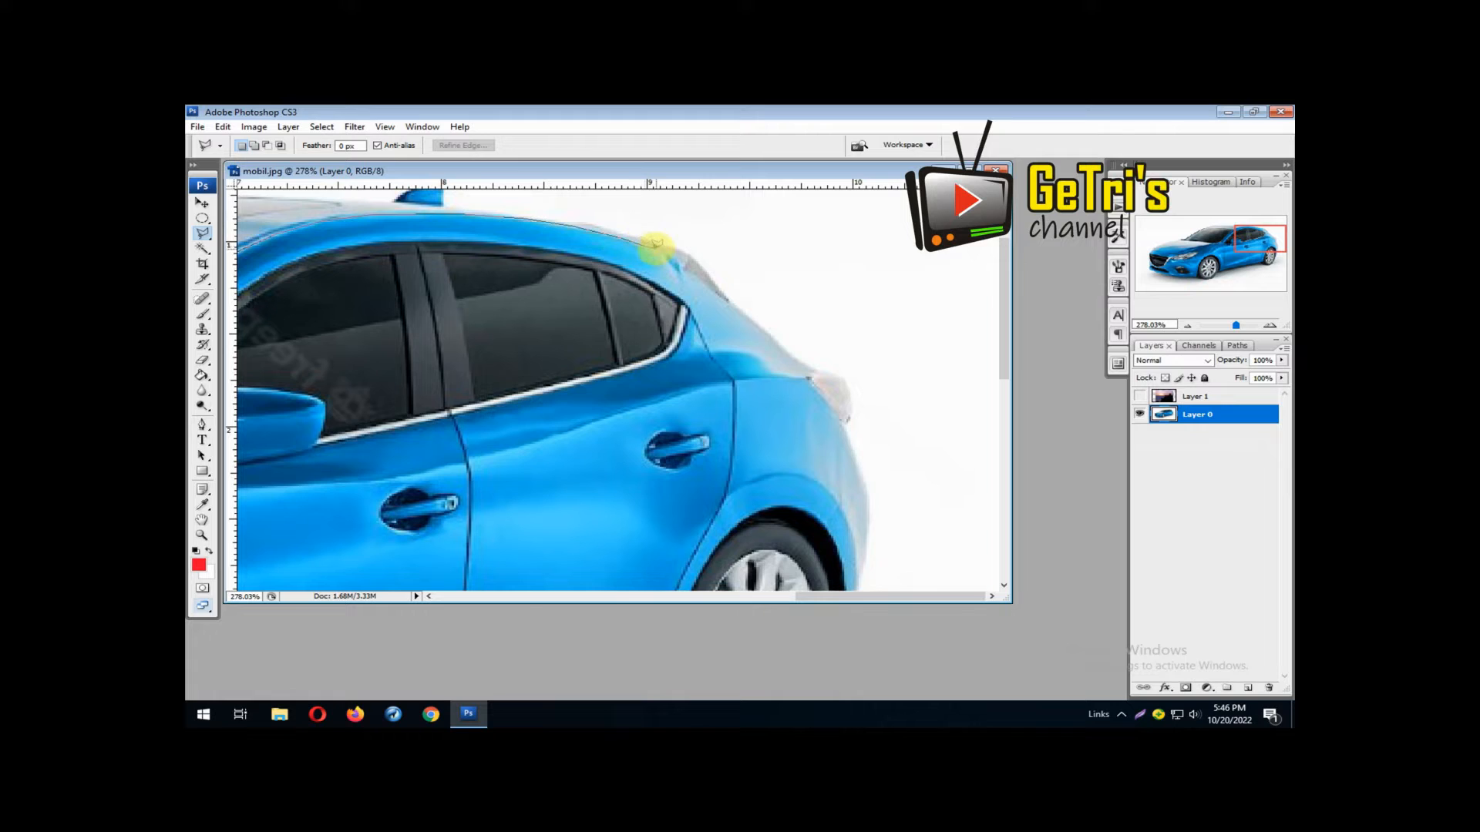
left_click(671, 255)
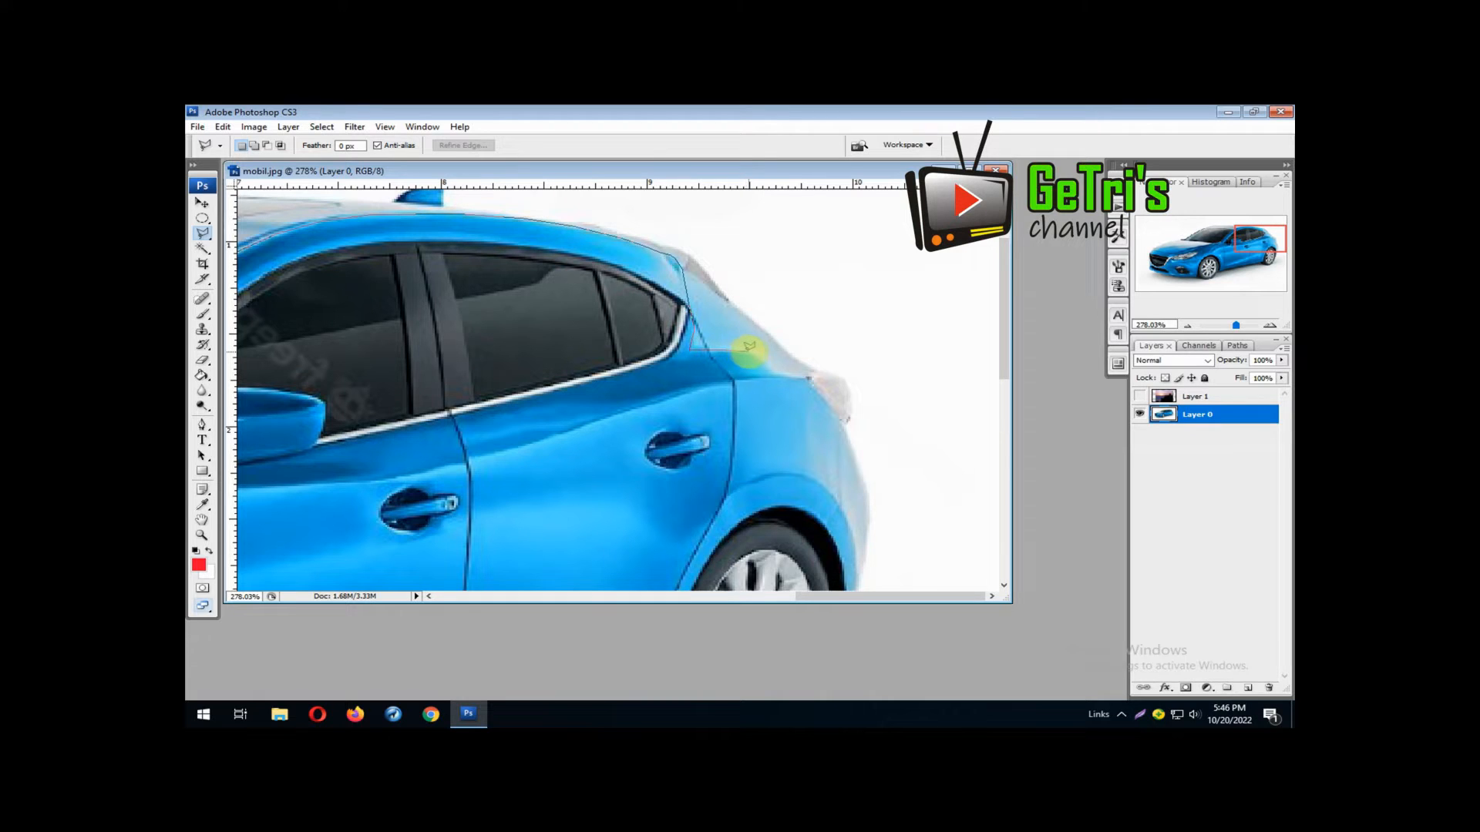
Carry the lasso outline over the rear shoulder, along the taillight's inner edge and down the rear bumper to behind the rear wheel
left_click(767, 369)
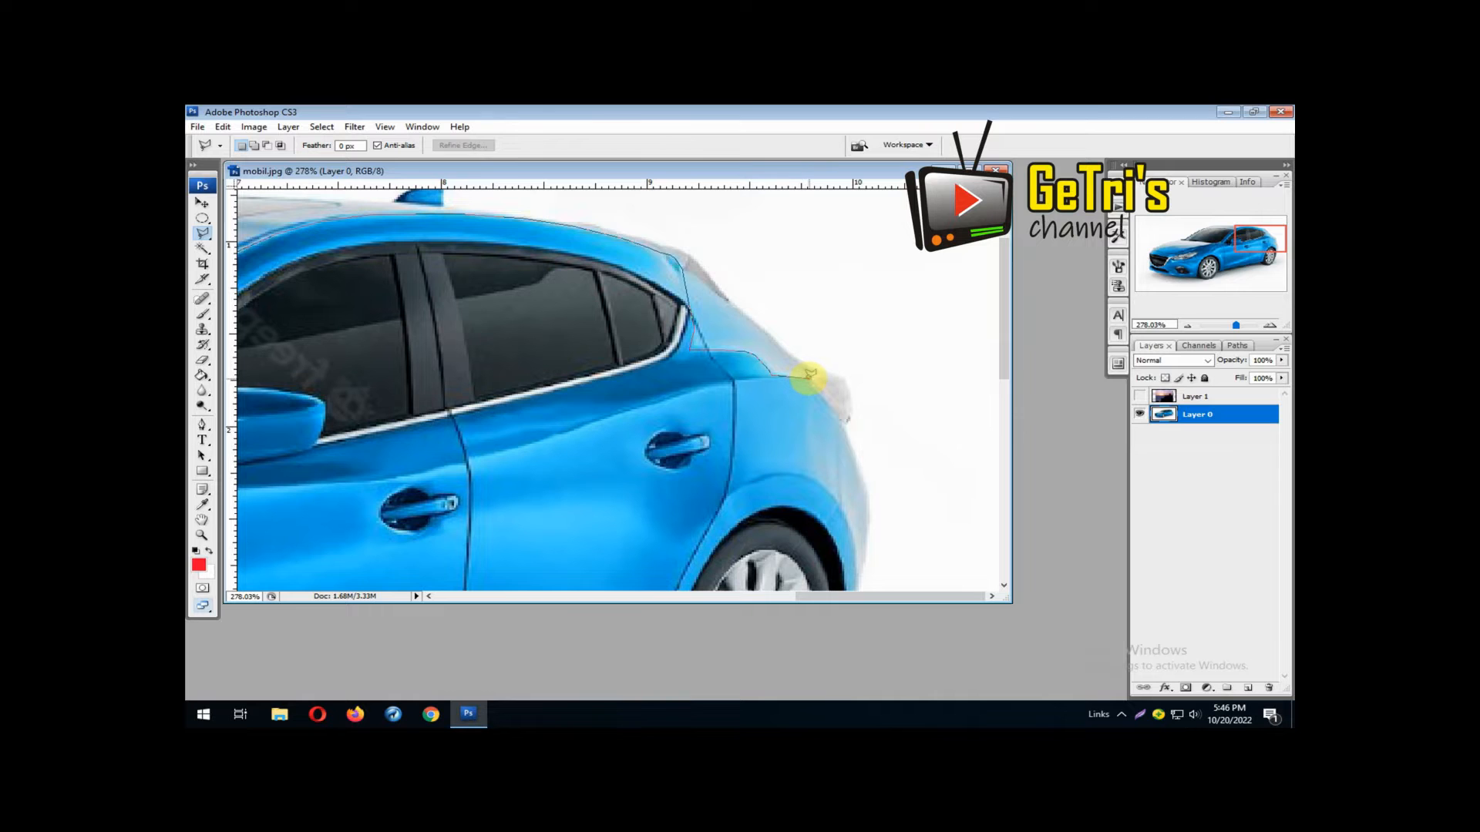
key("space")
mouse_move(809, 380)
left_mouse_down()
mouse_move(691, 285)
mouse_move(709, 223)
mouse_move(727, 291)
left_mouse_up()
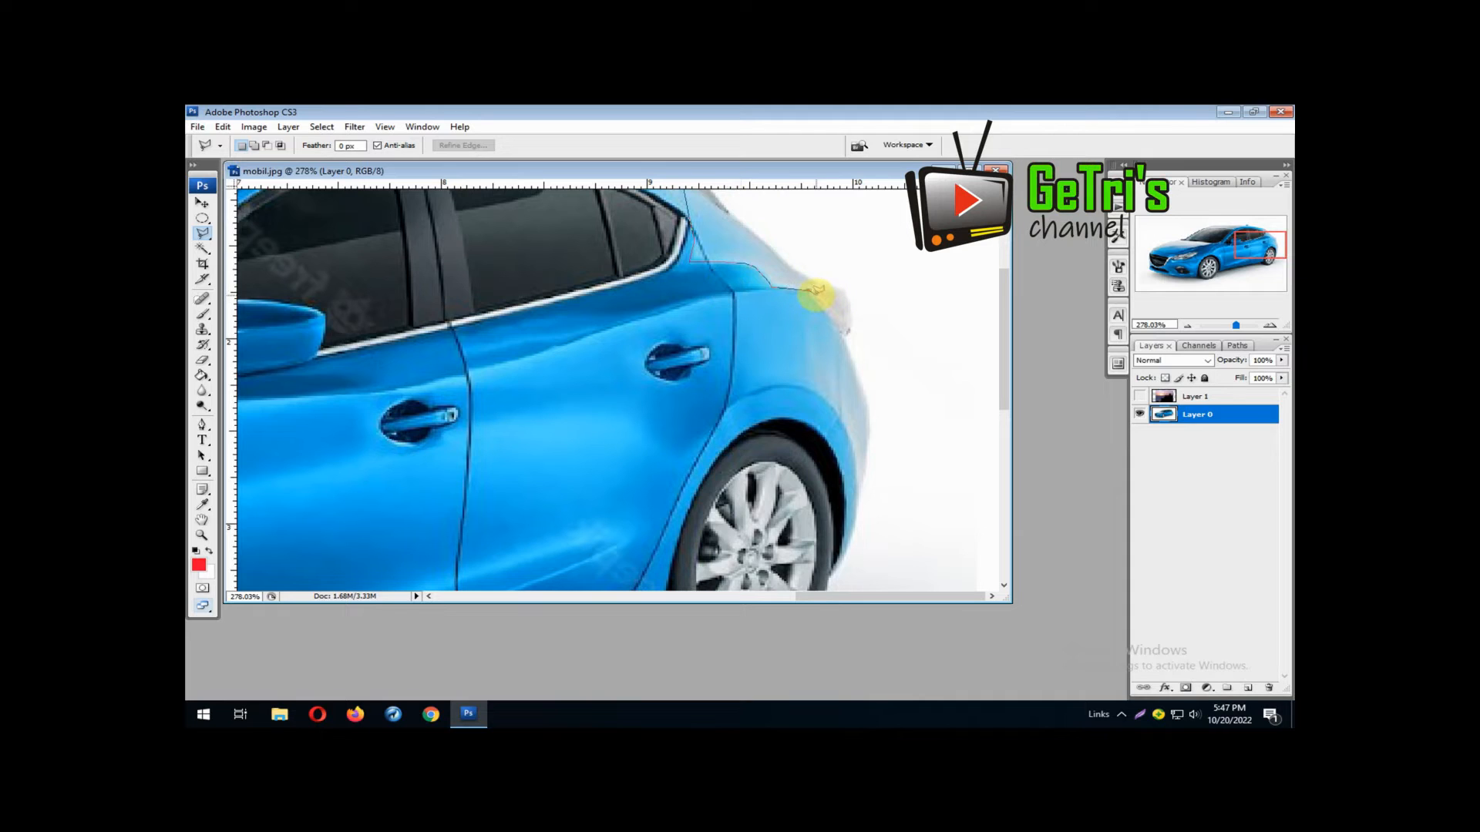
left_click(813, 290)
left_click(845, 340)
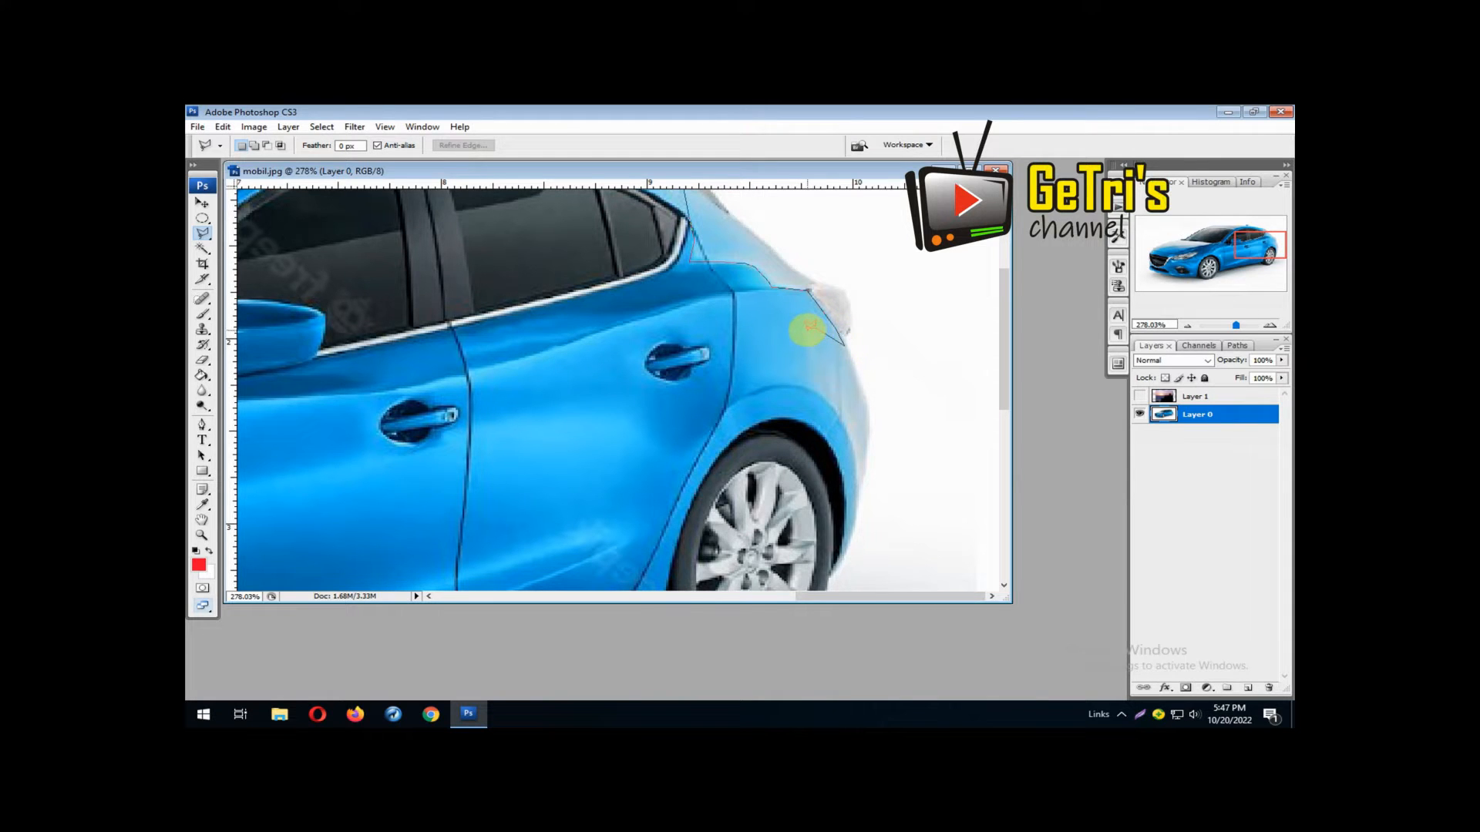
left_click(808, 353)
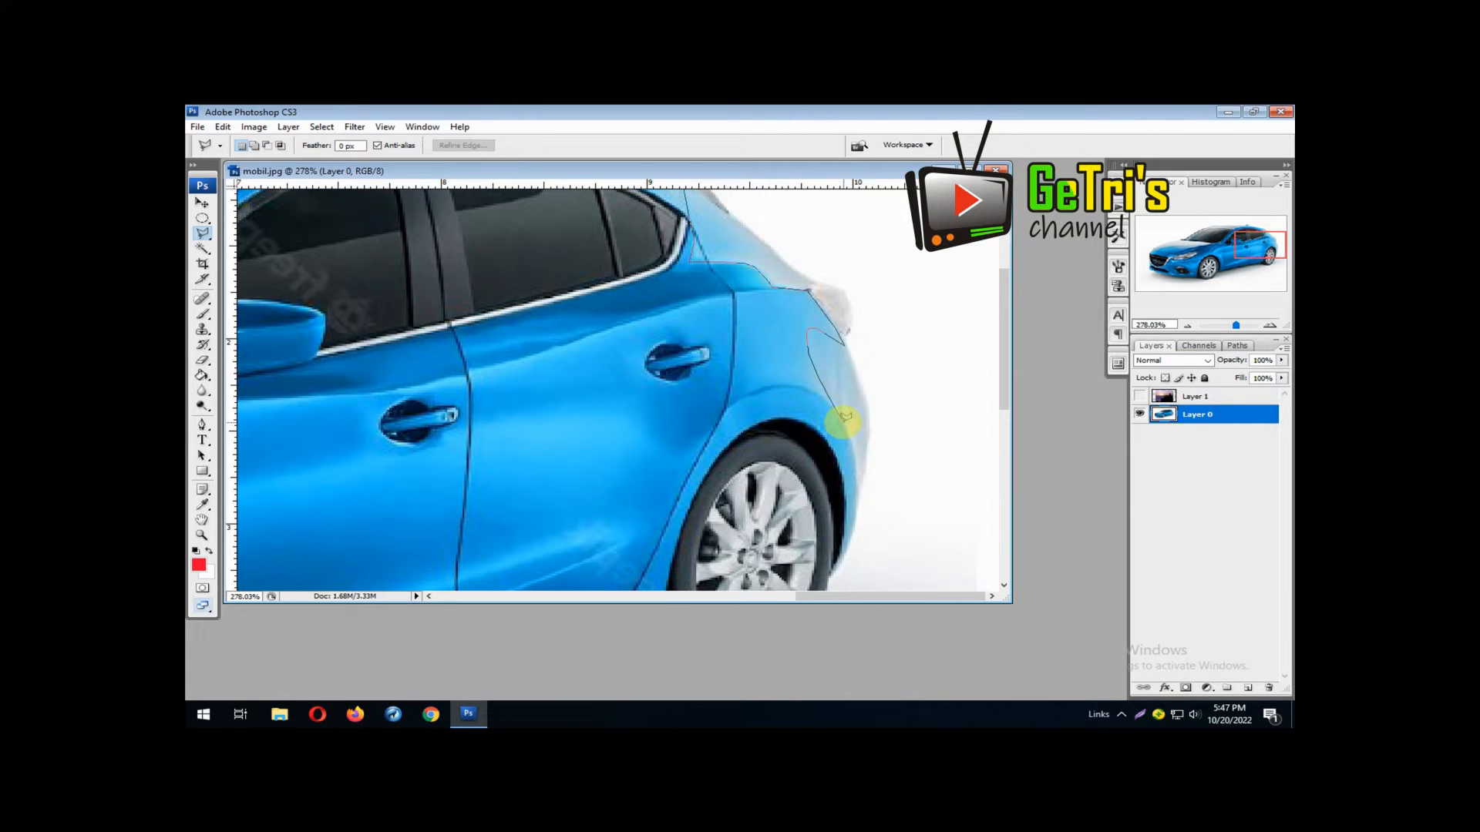
left_click(853, 455)
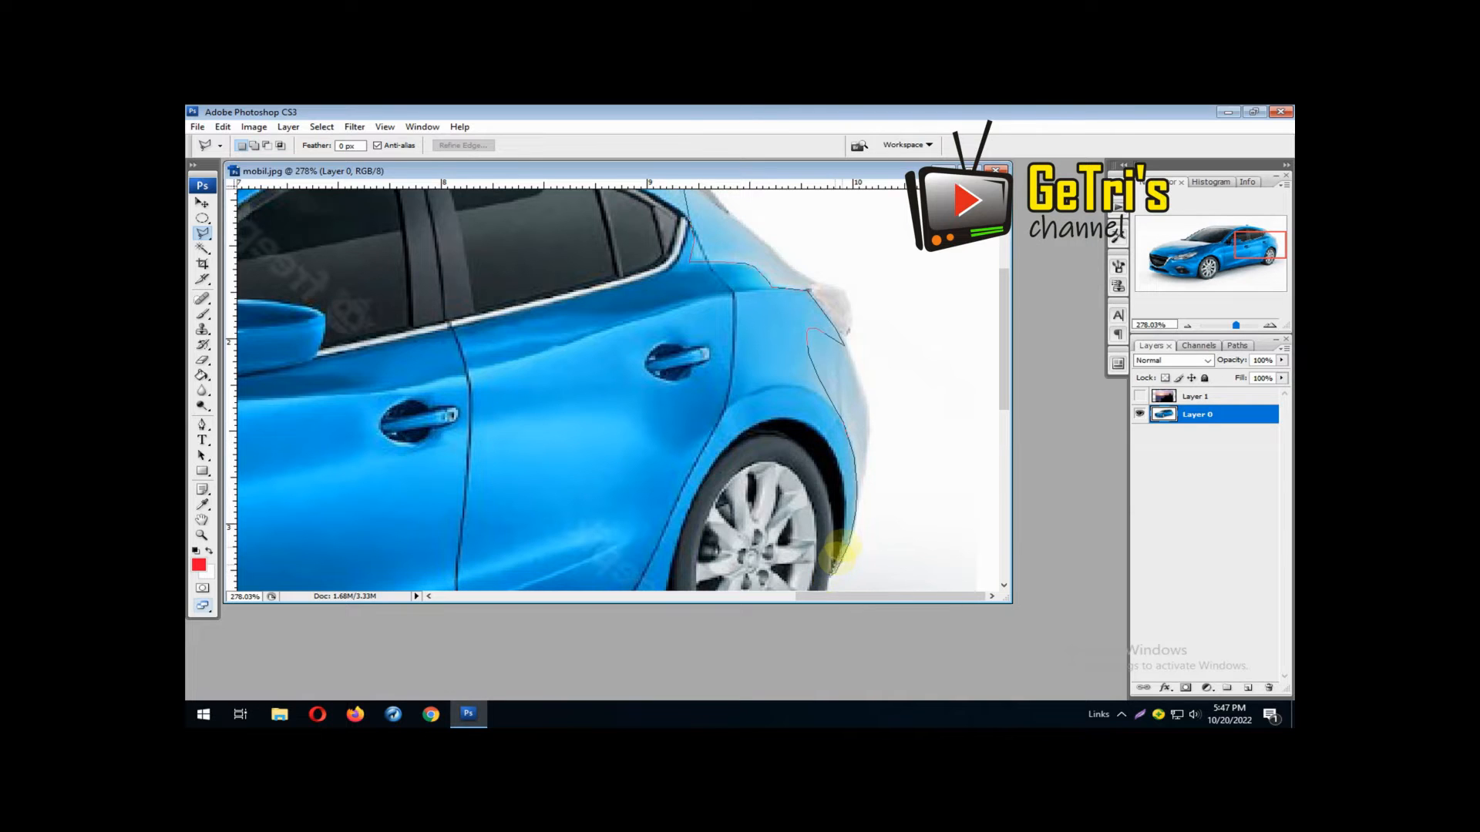
left_click(845, 501)
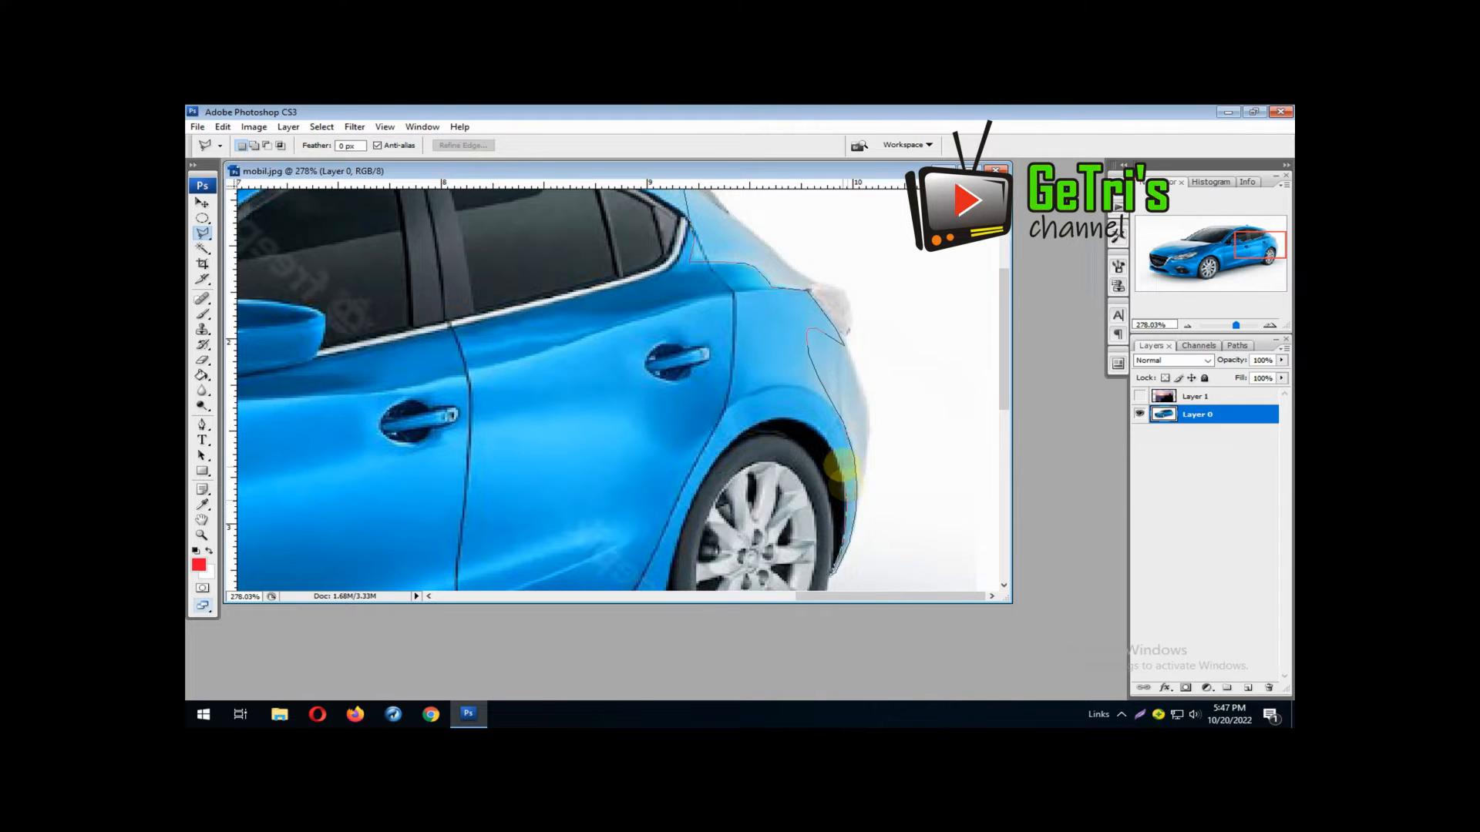
Trace the lasso outline around the rear wheel arch and along the side sill to the front wheel
left_click(827, 441)
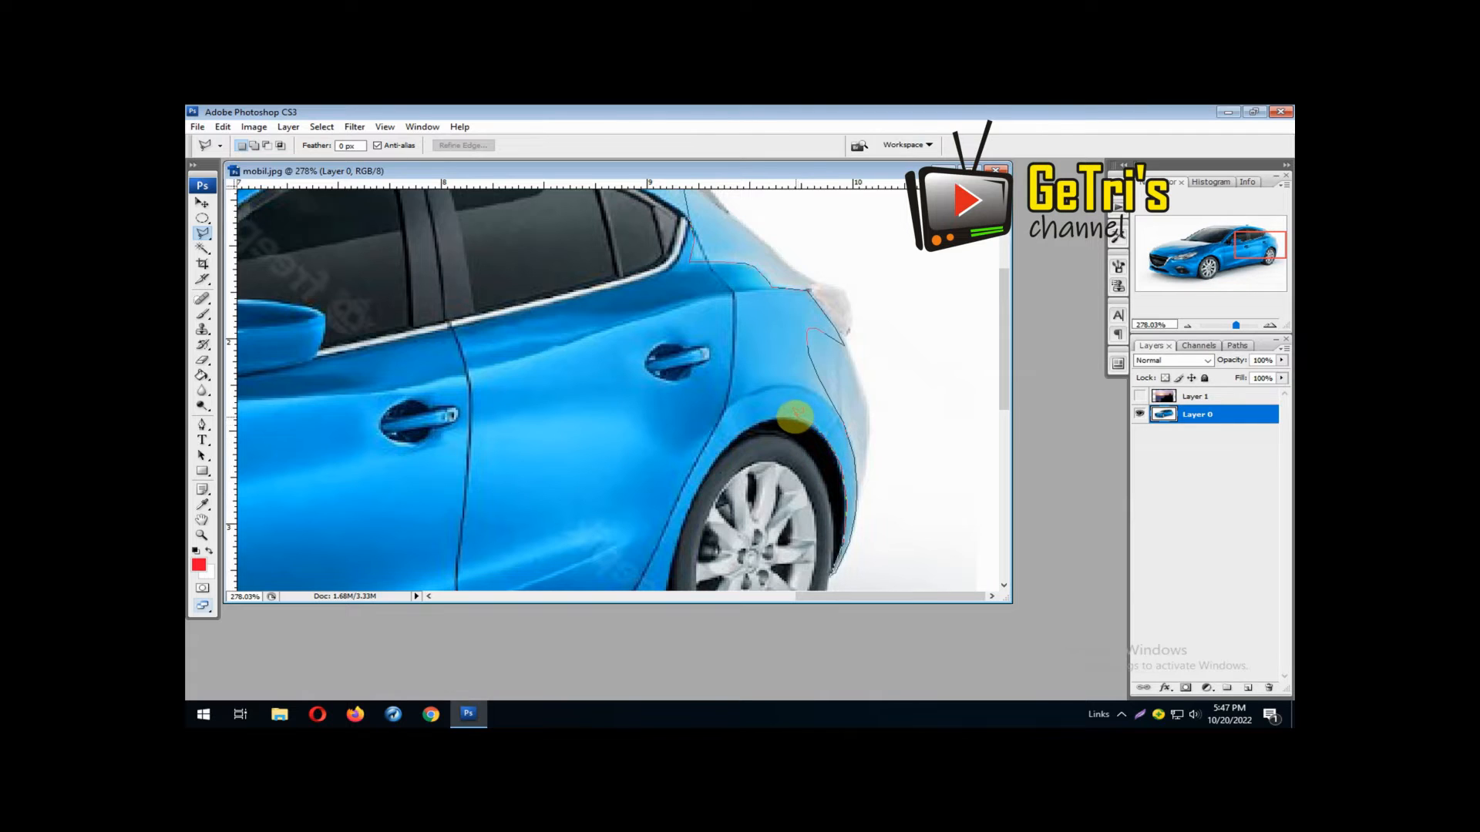
left_click(794, 417)
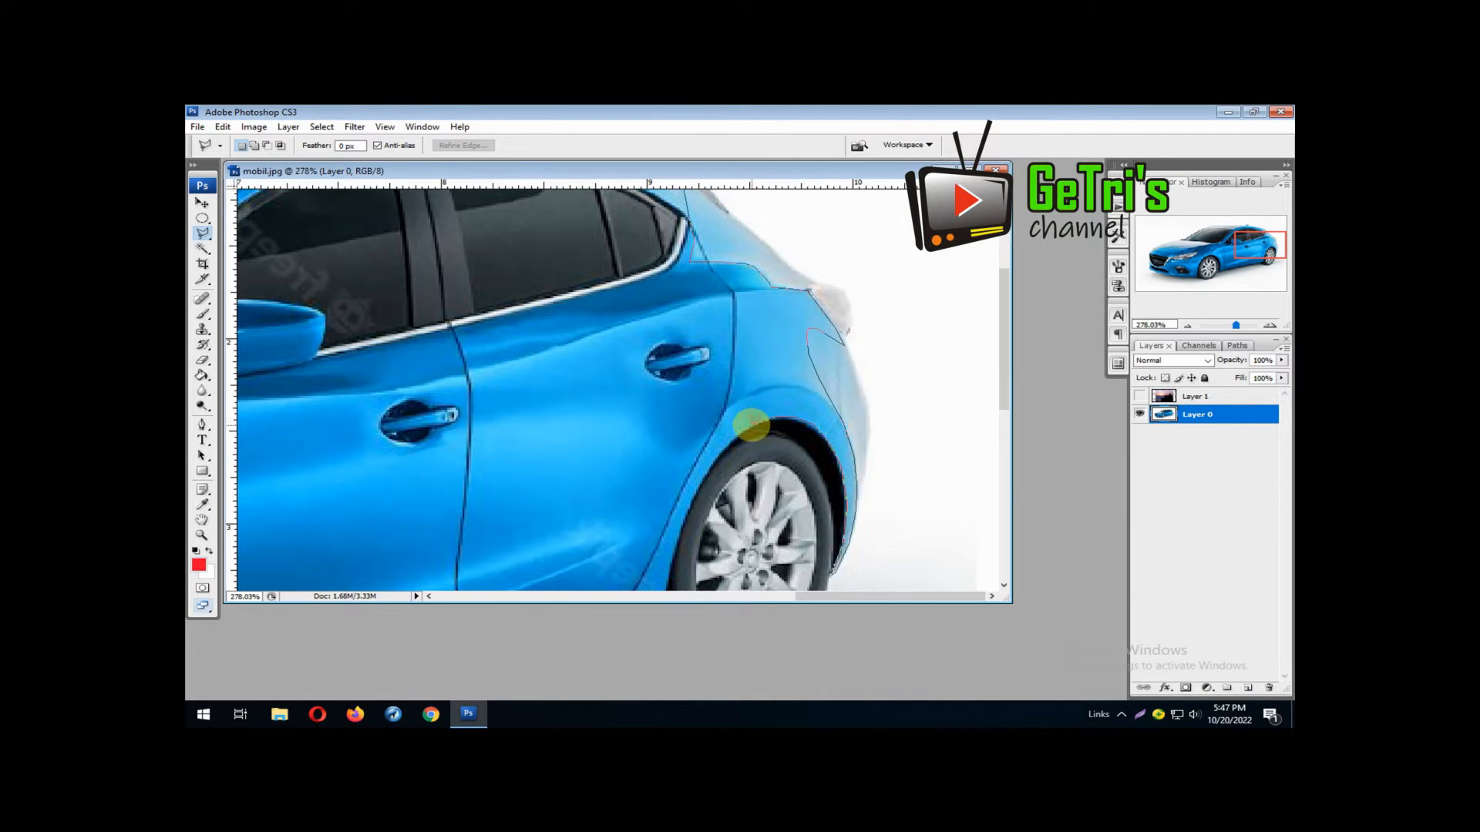
left_click(737, 431)
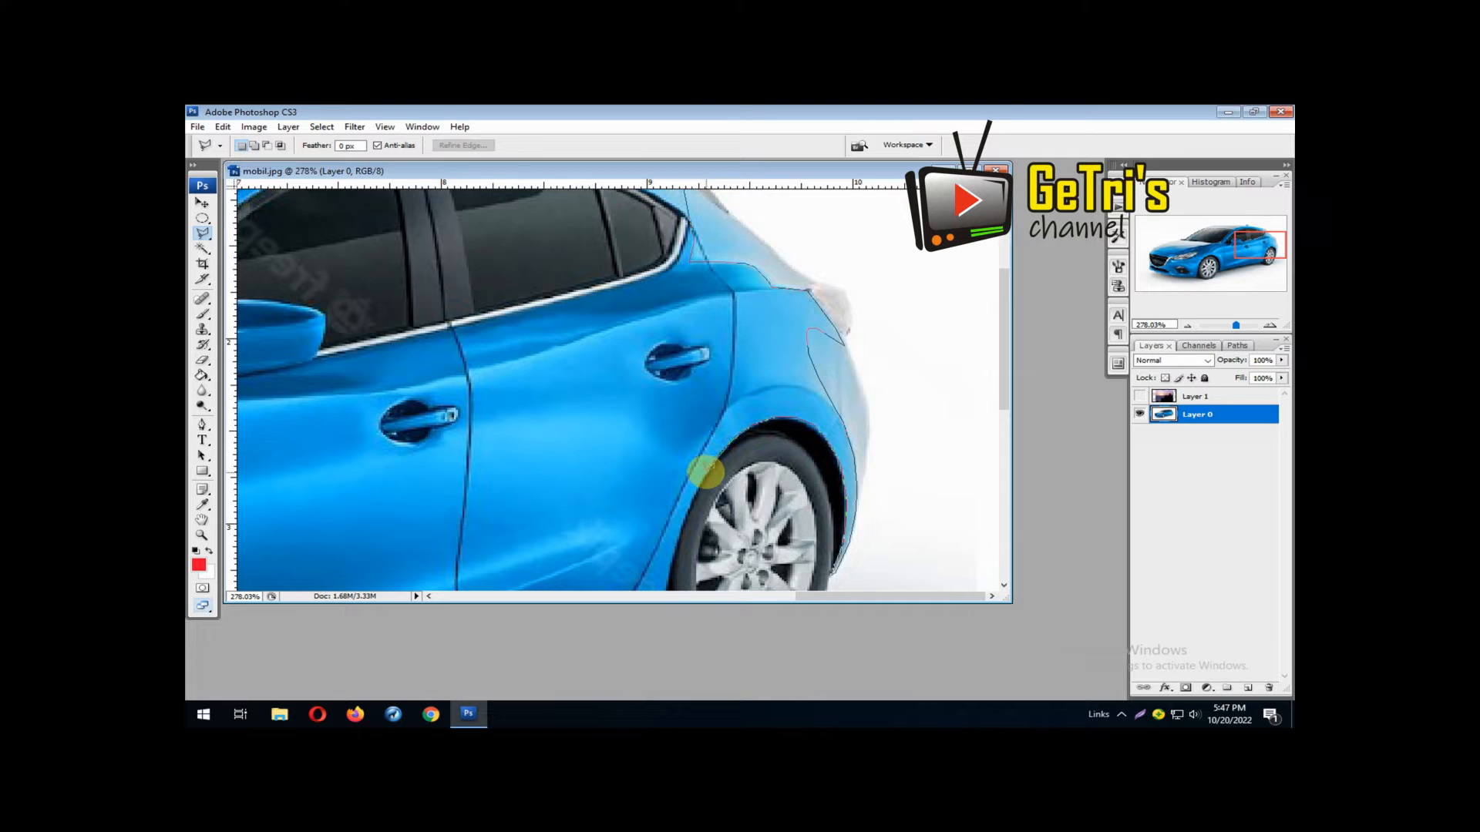
left_click_drag(705, 472, 804, 287)
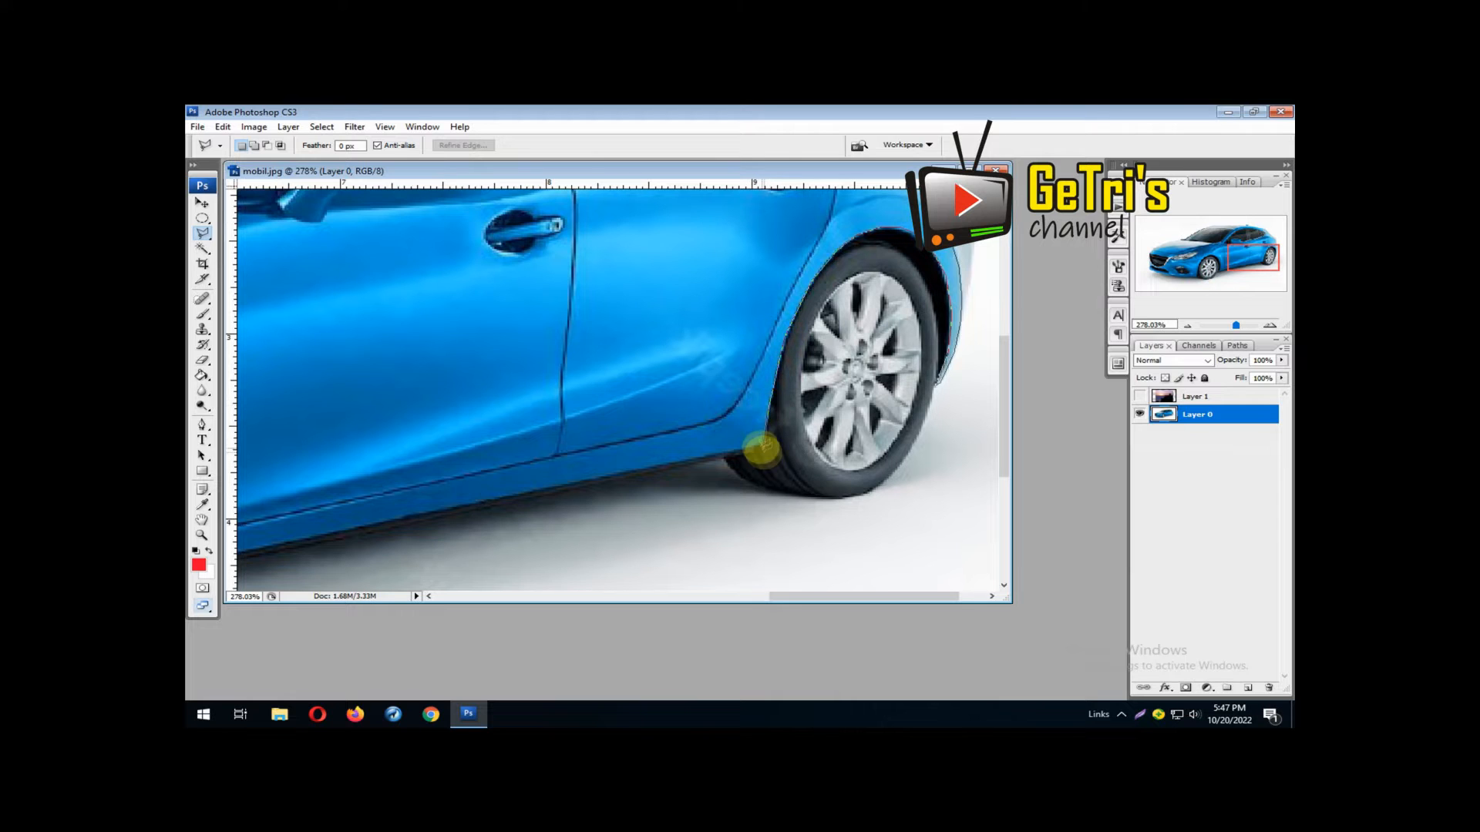
left_click_drag(308, 522, 706, 333)
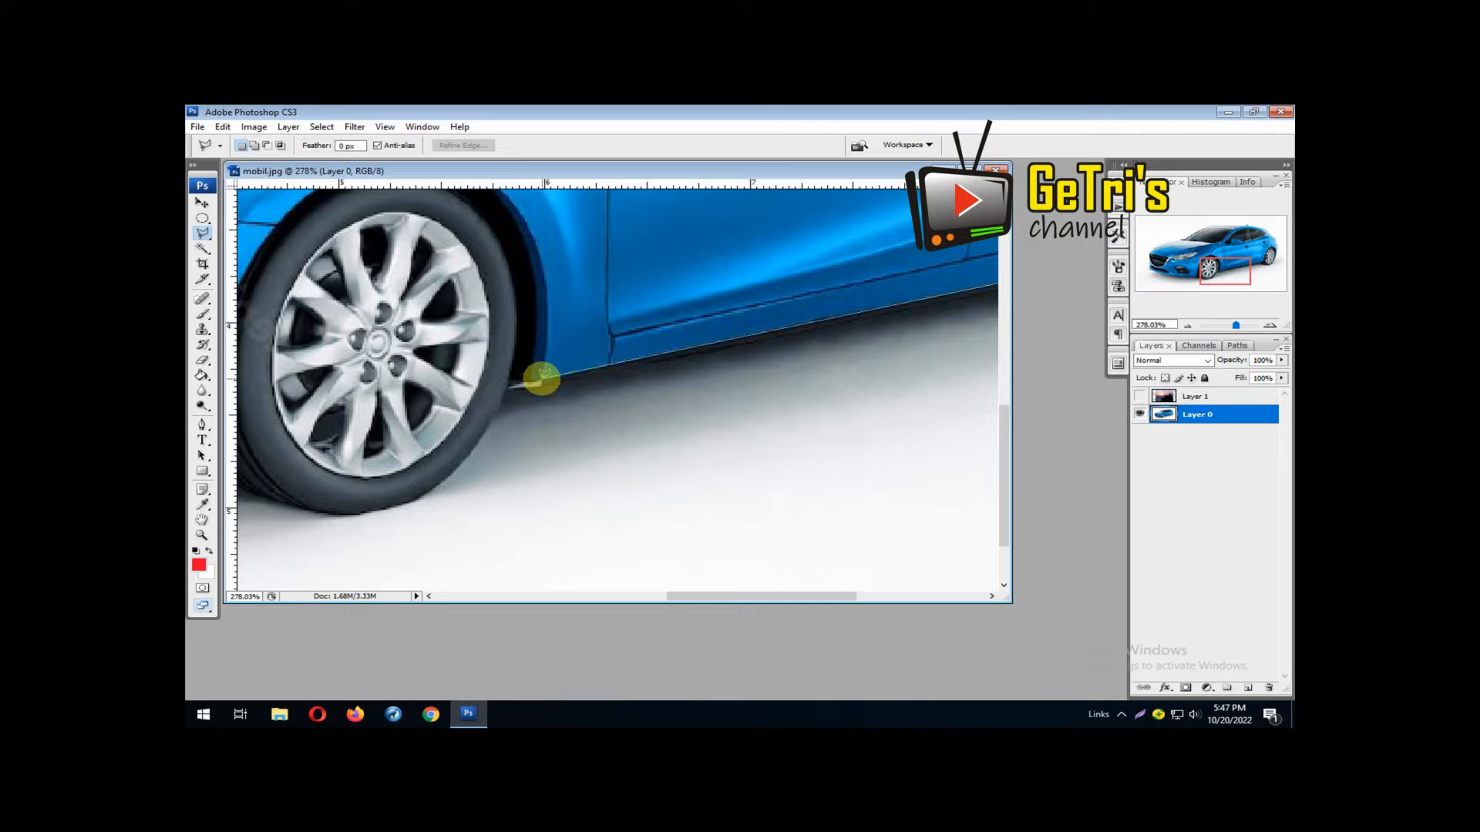
left_click(542, 377)
Trace the lasso outline up the fender edge behind the front wheel and over the front wheel arch
left_click(549, 335)
left_click(548, 298)
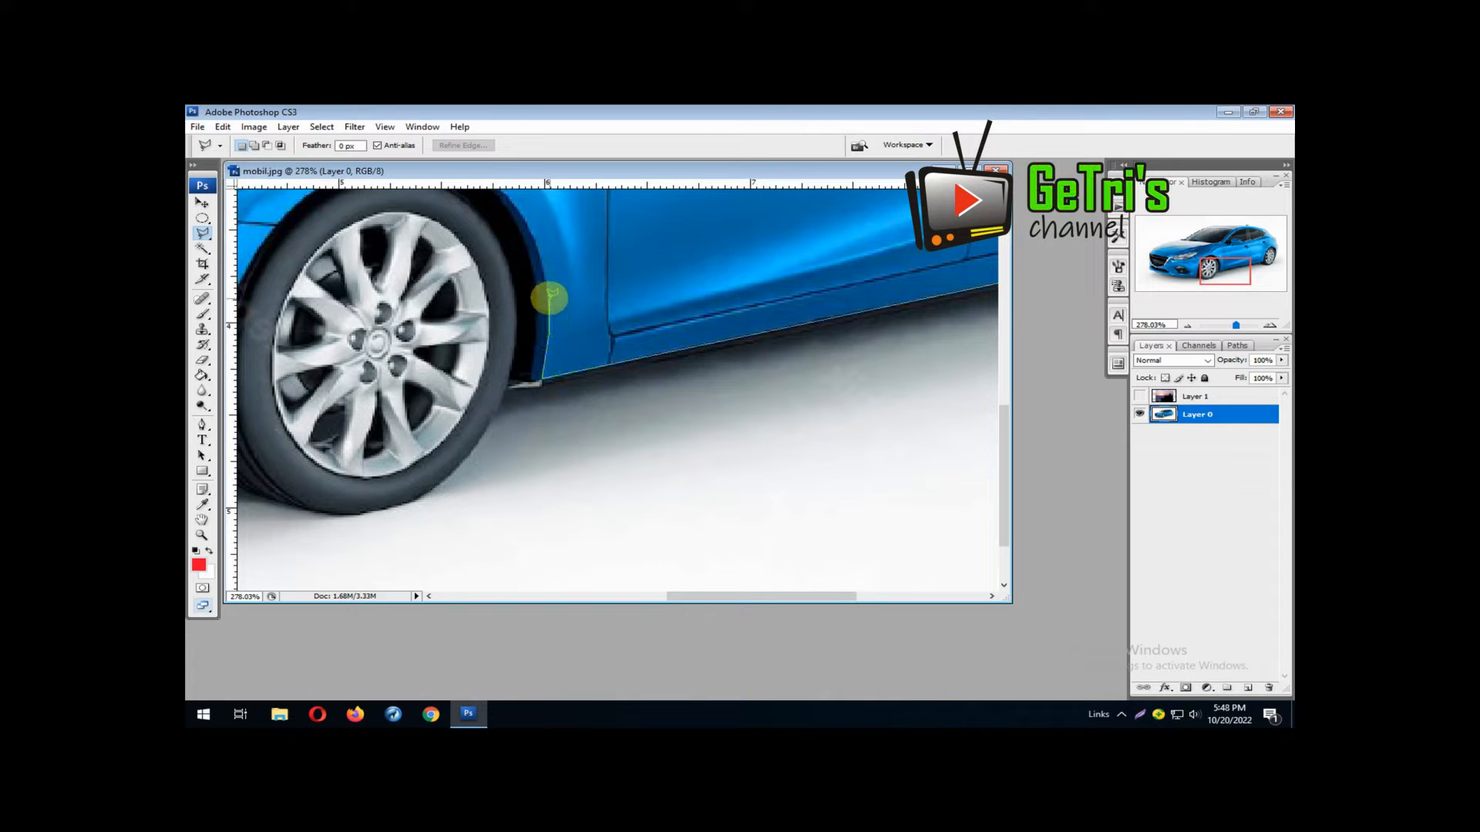
left_click(541, 257)
left_click_drag(529, 221, 660, 413)
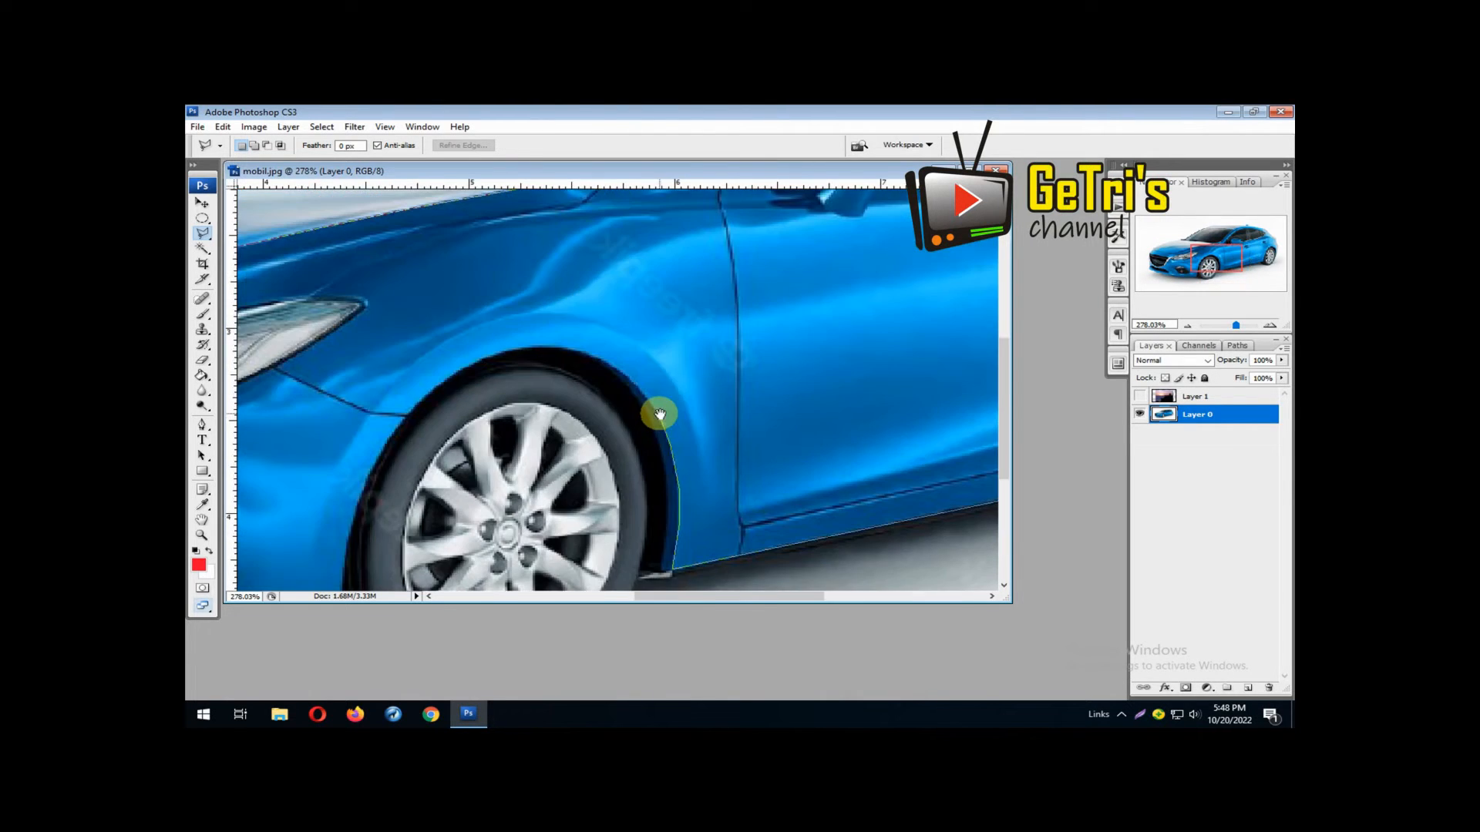
left_click(644, 393)
left_click(617, 370)
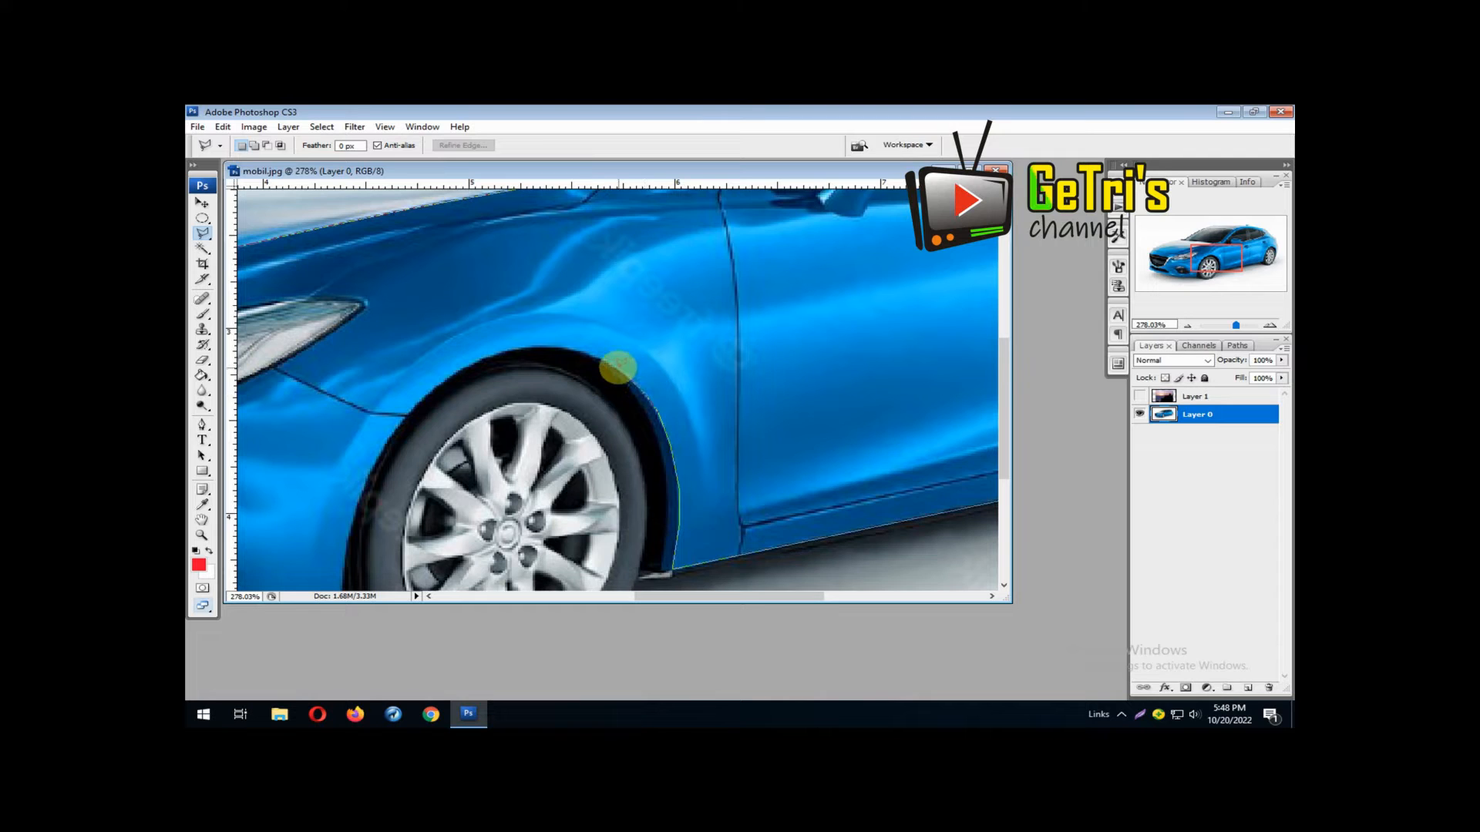
left_click(590, 353)
left_click(543, 344)
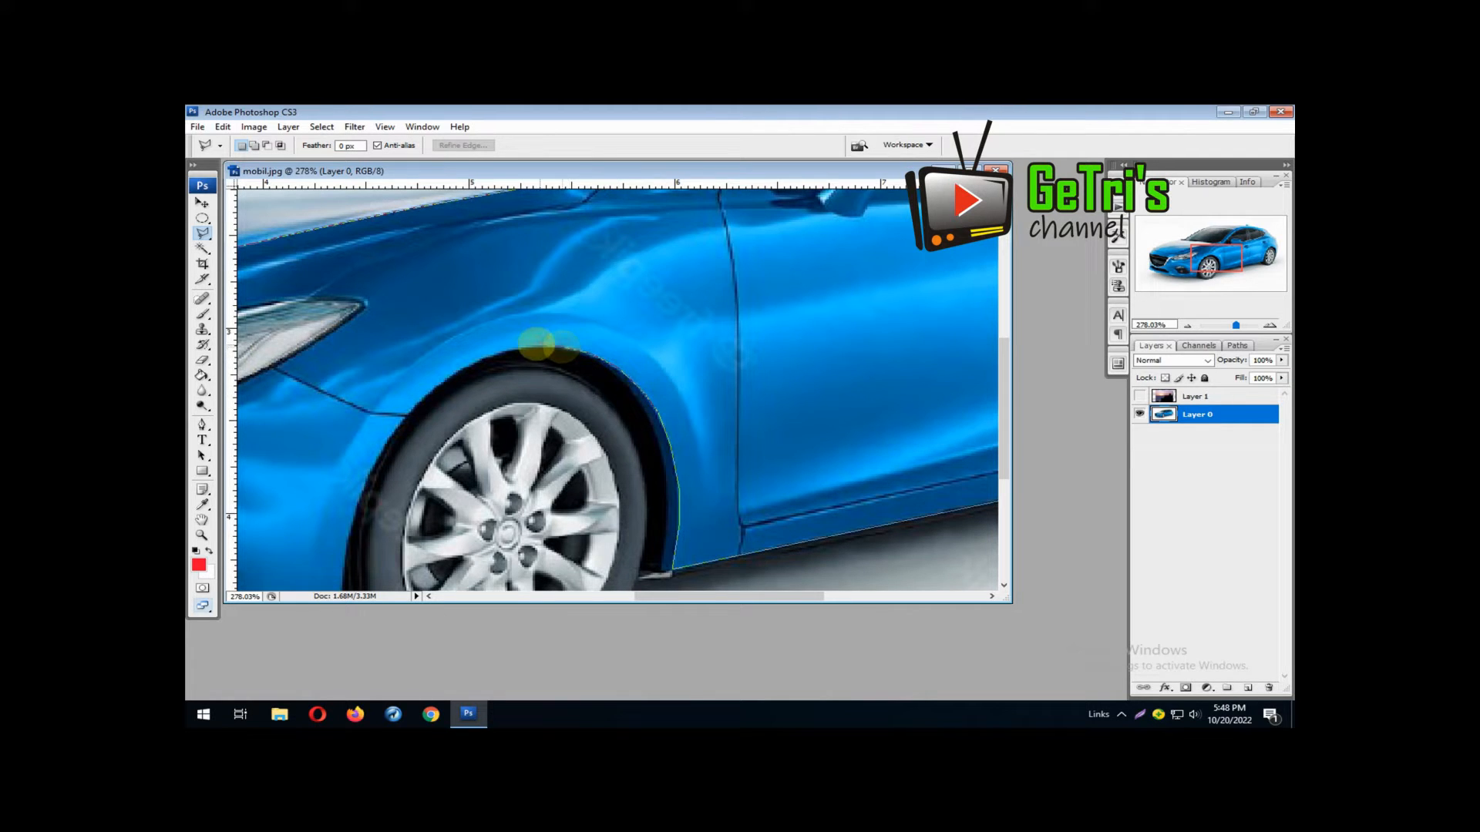
left_click(495, 356)
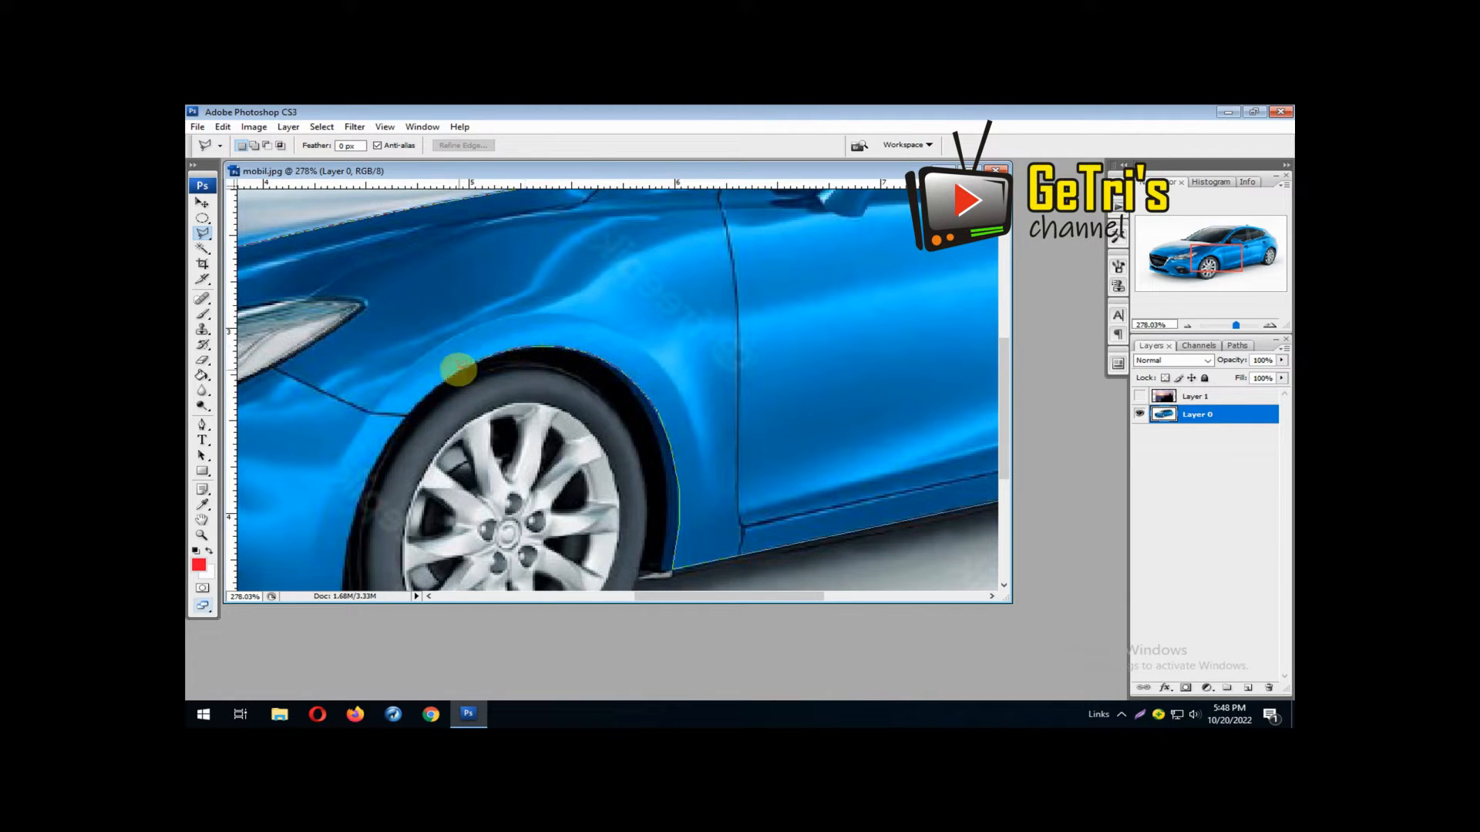
left_click(438, 383)
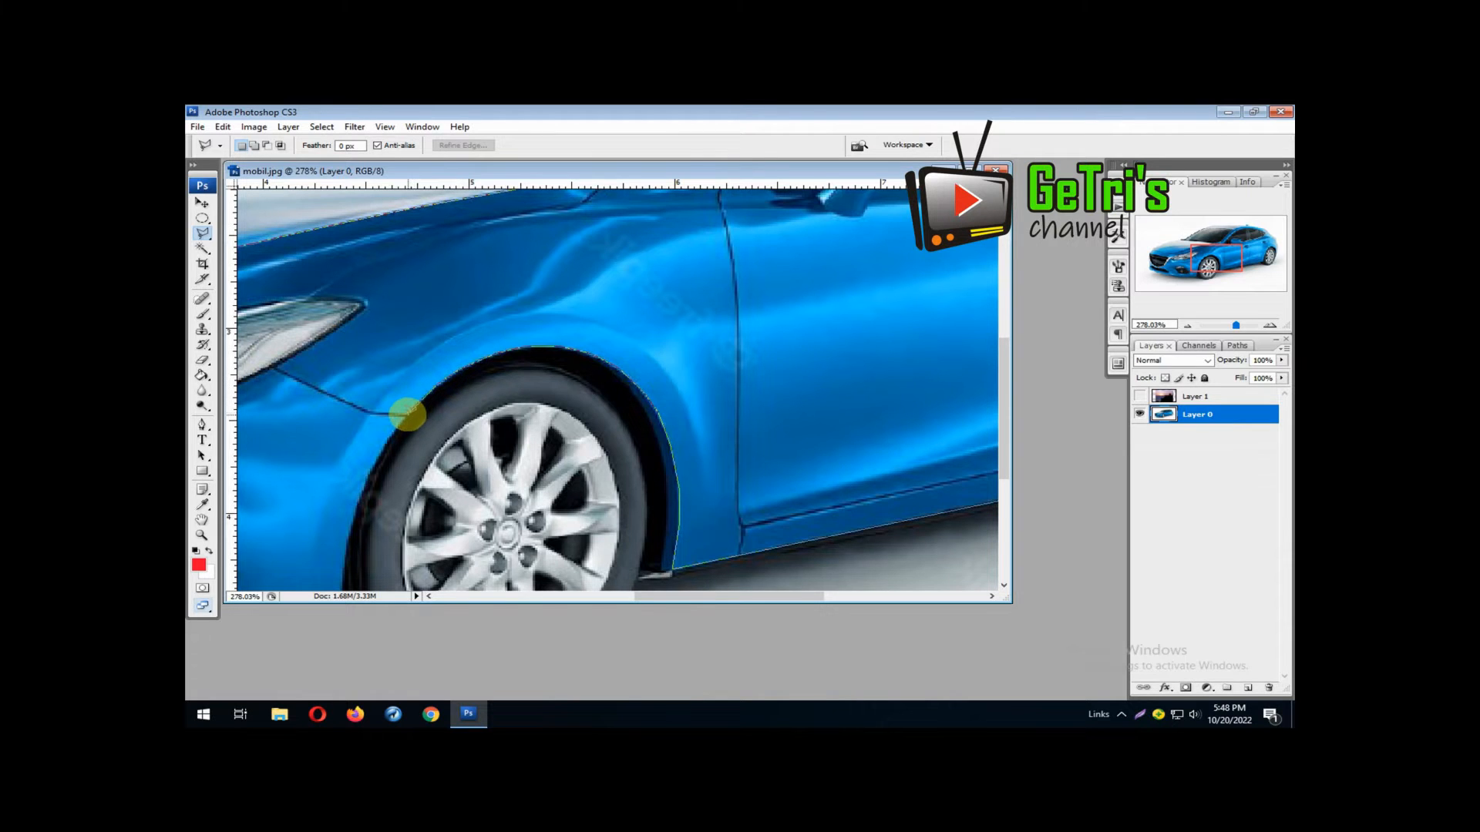
Continue the lasso outline from the front wheel arch across the bumper side, tracing a pointed notch below the headlight
left_click_drag(407, 414, 740, 394)
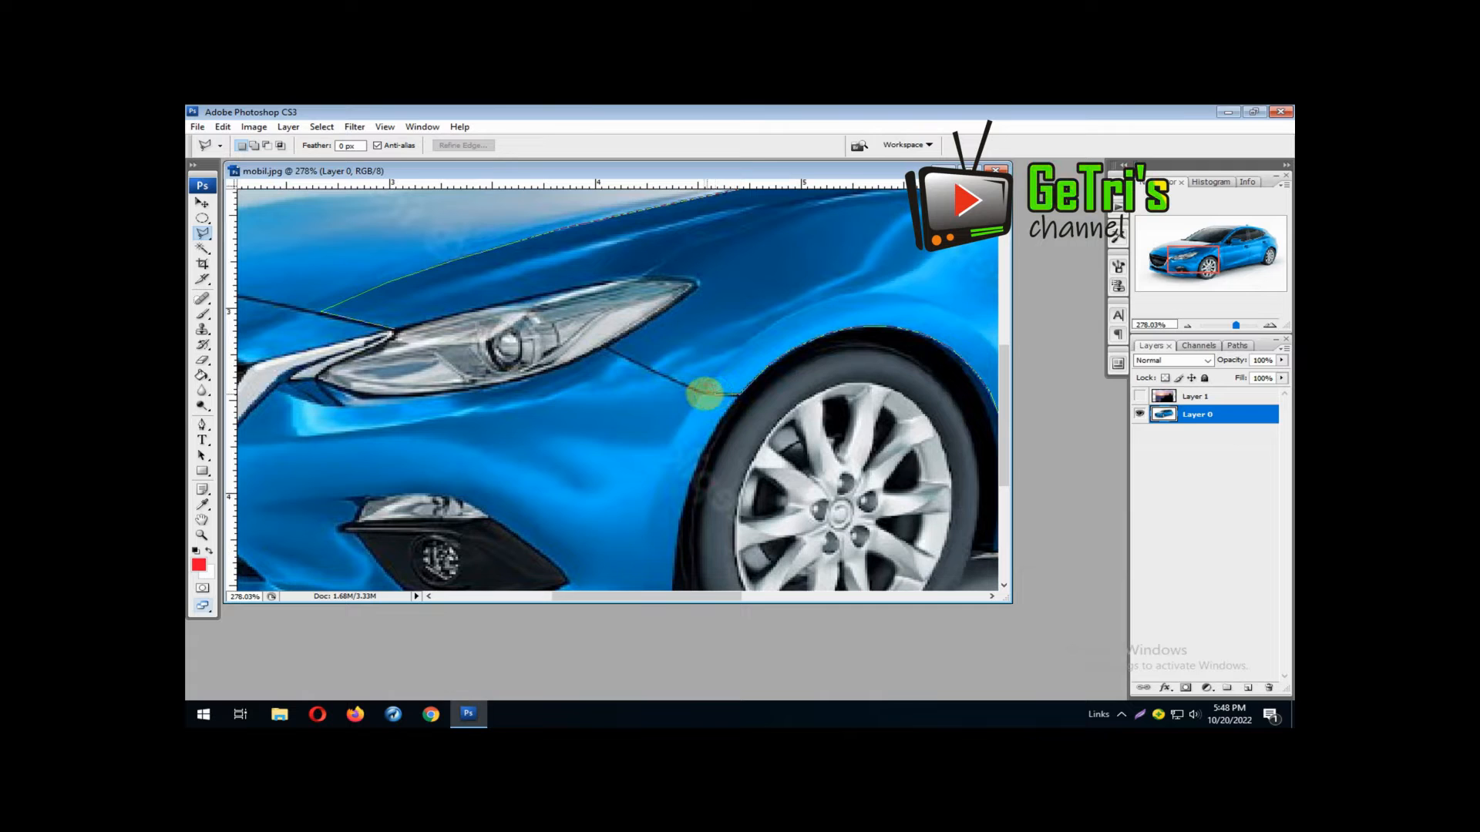
left_click(700, 392)
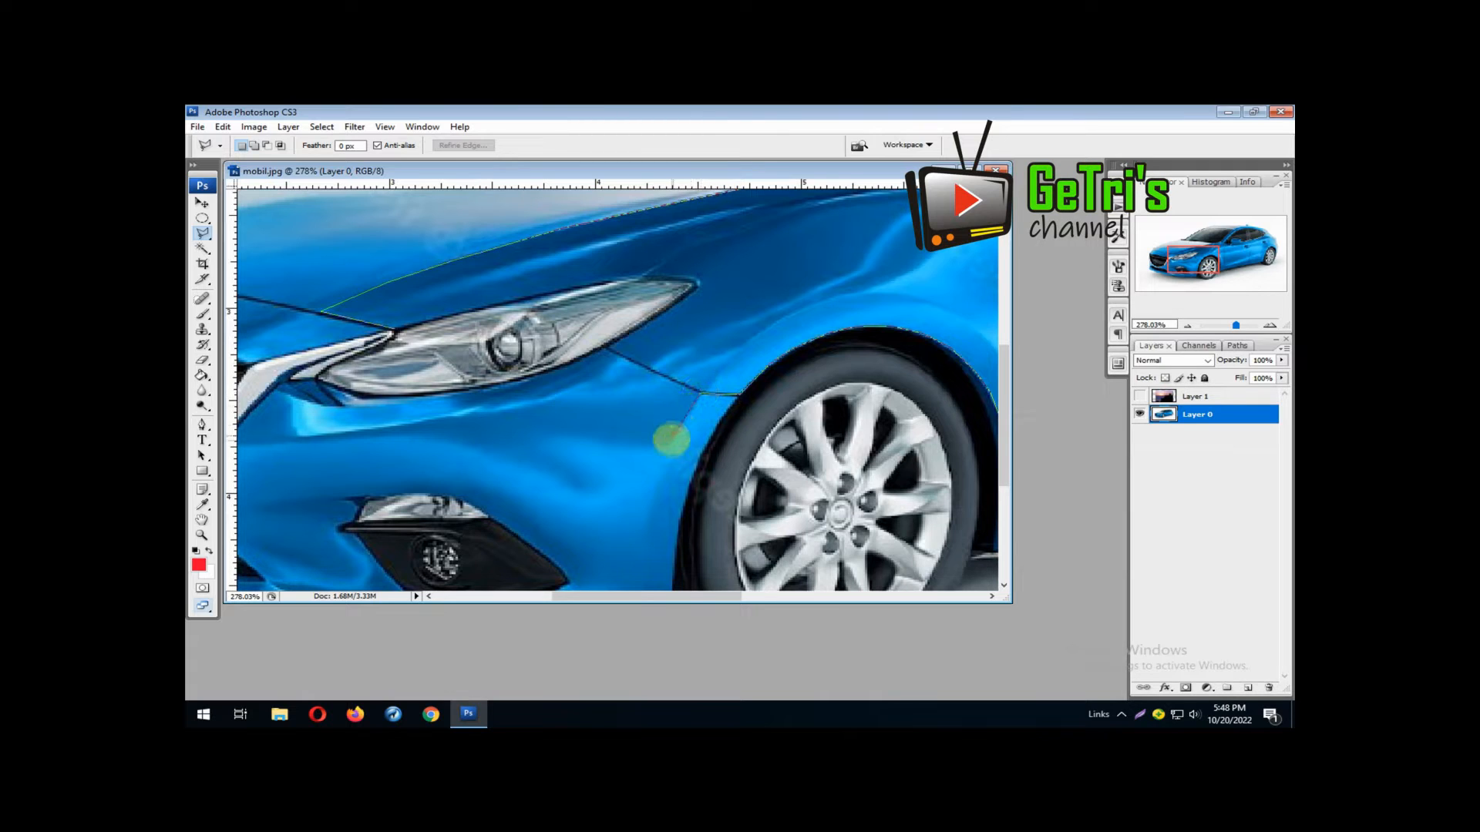
left_click(669, 445)
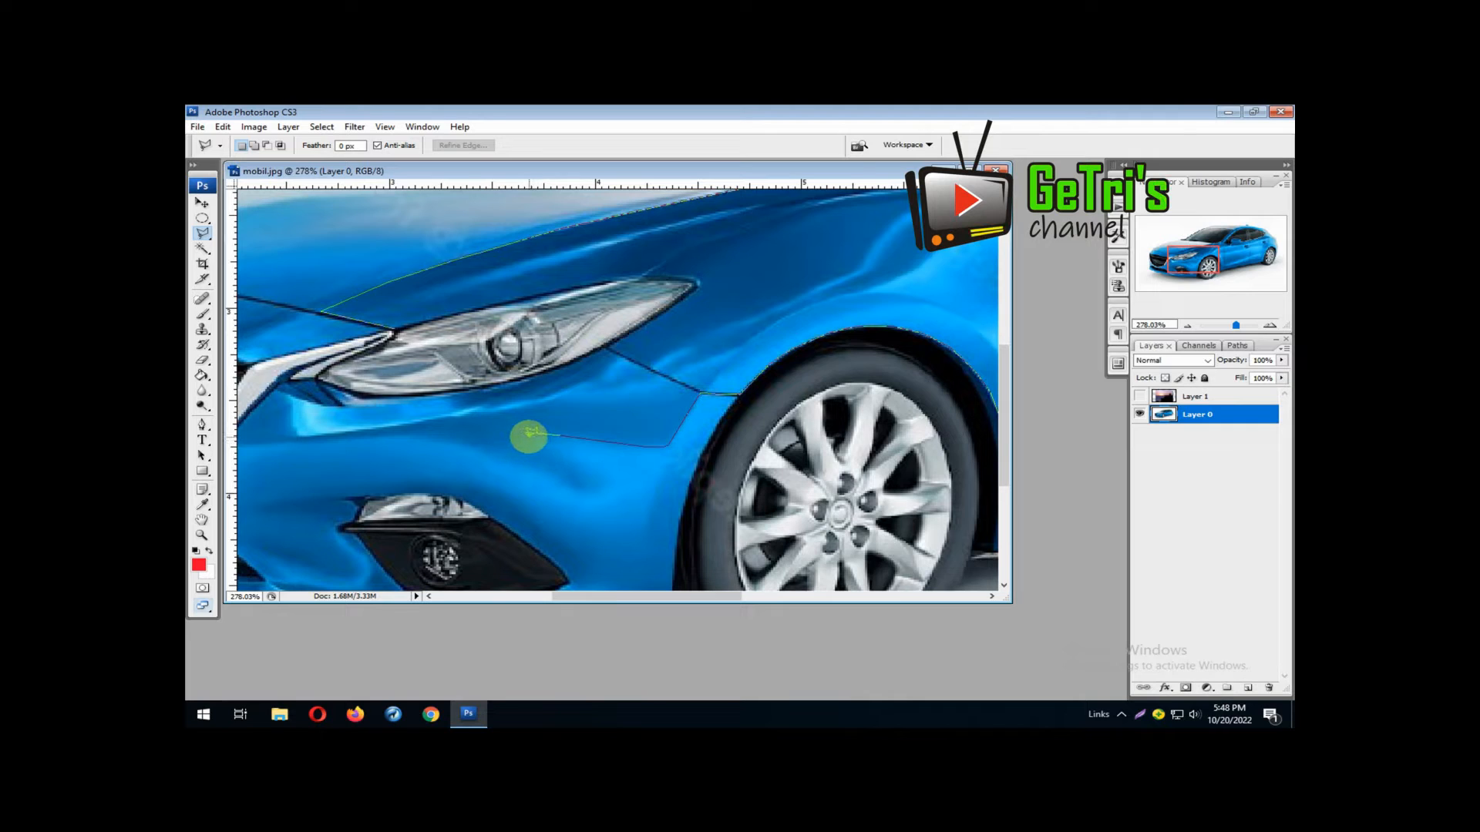
left_click(529, 434)
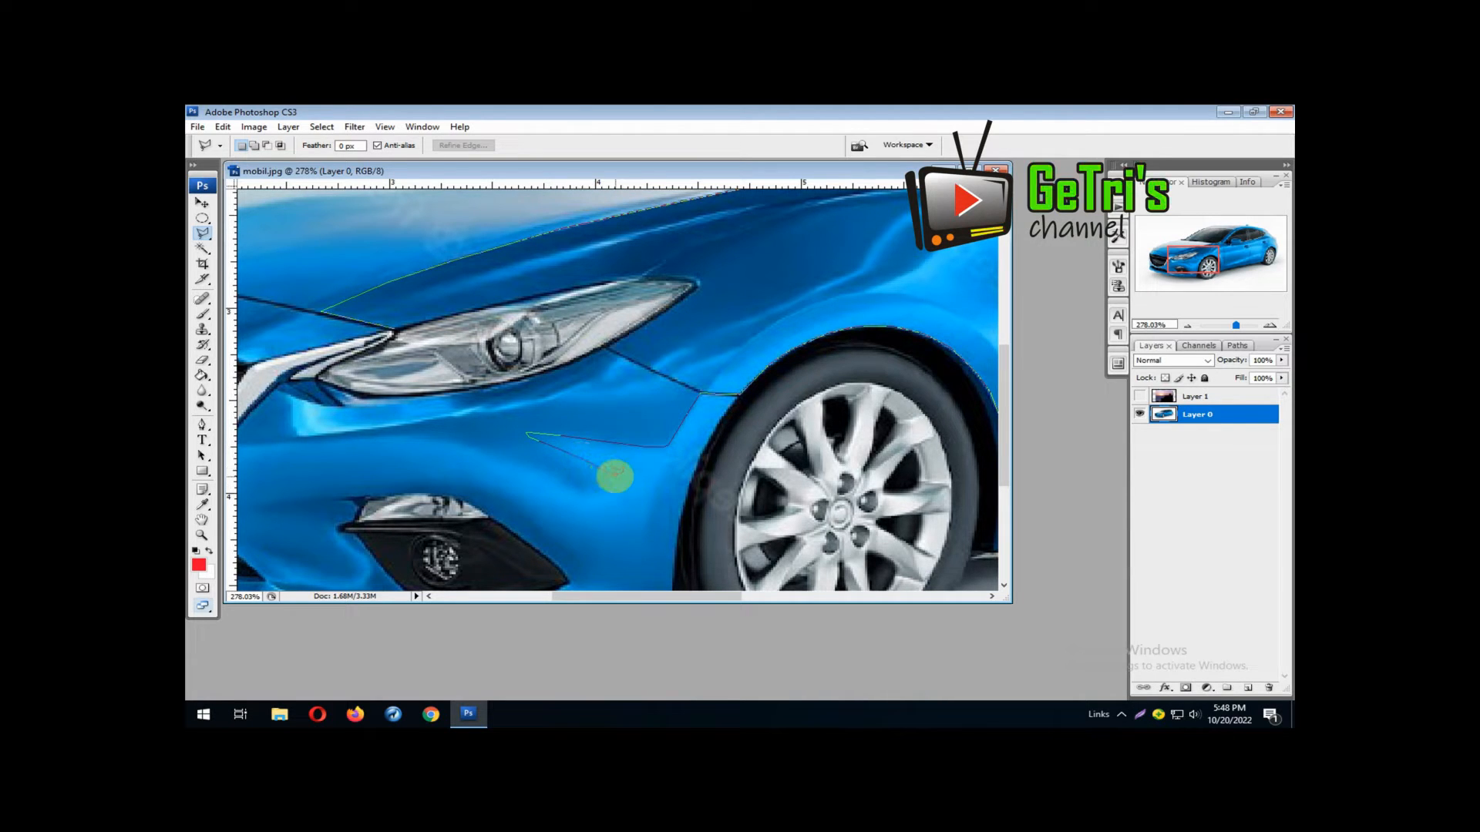
left_click(615, 476)
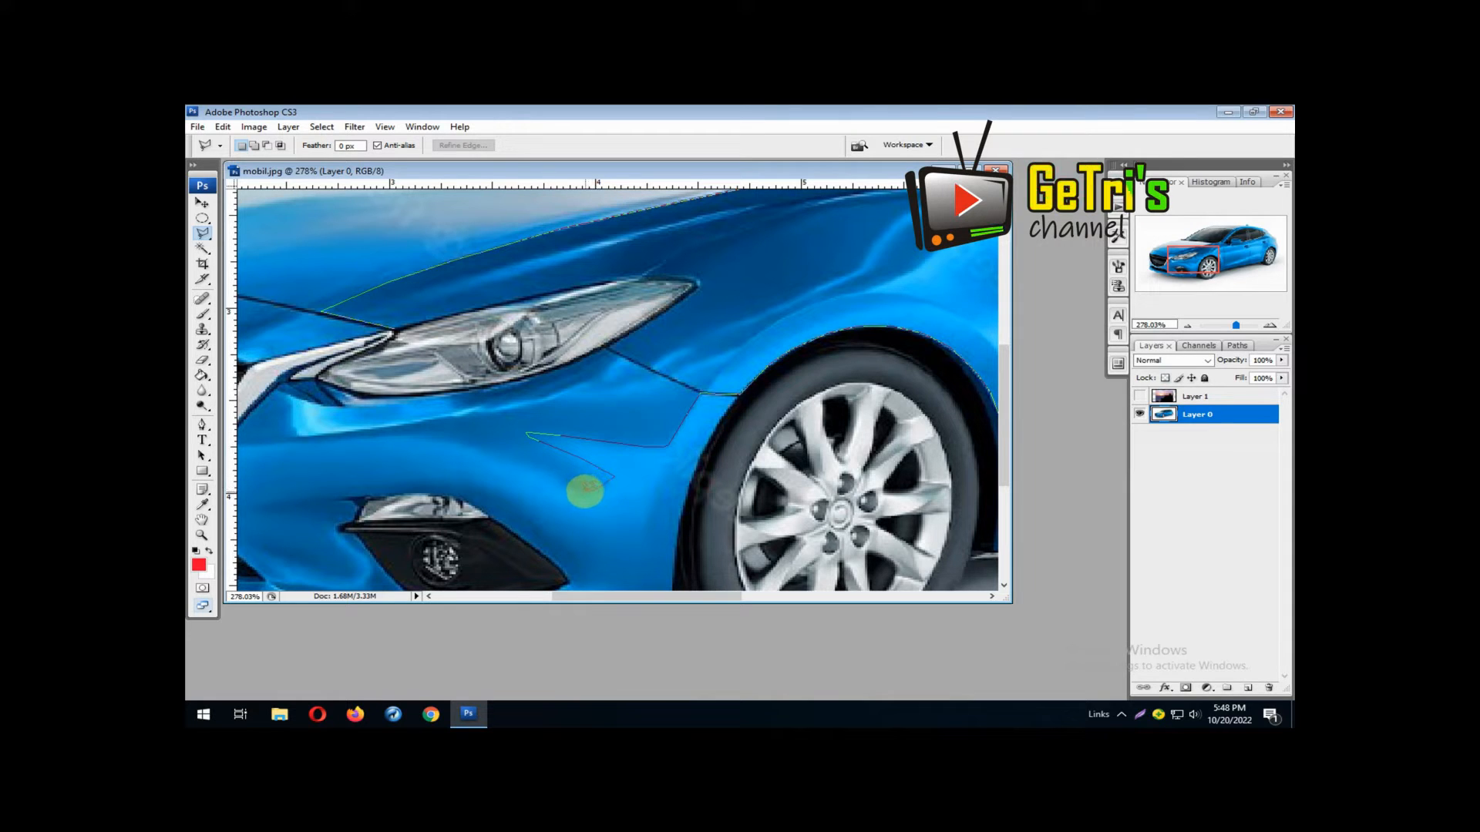
left_click(578, 490)
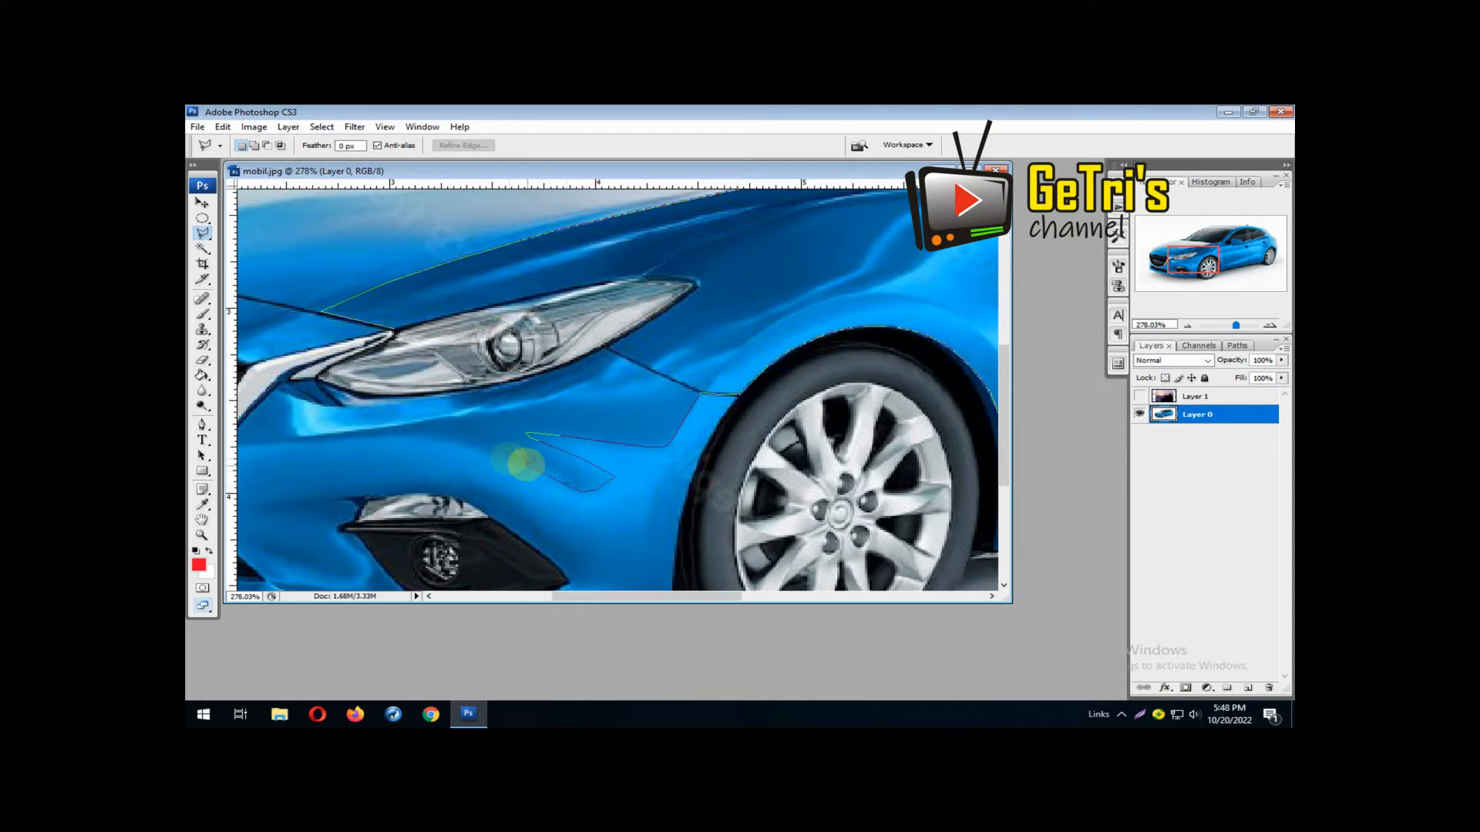
left_click(463, 439)
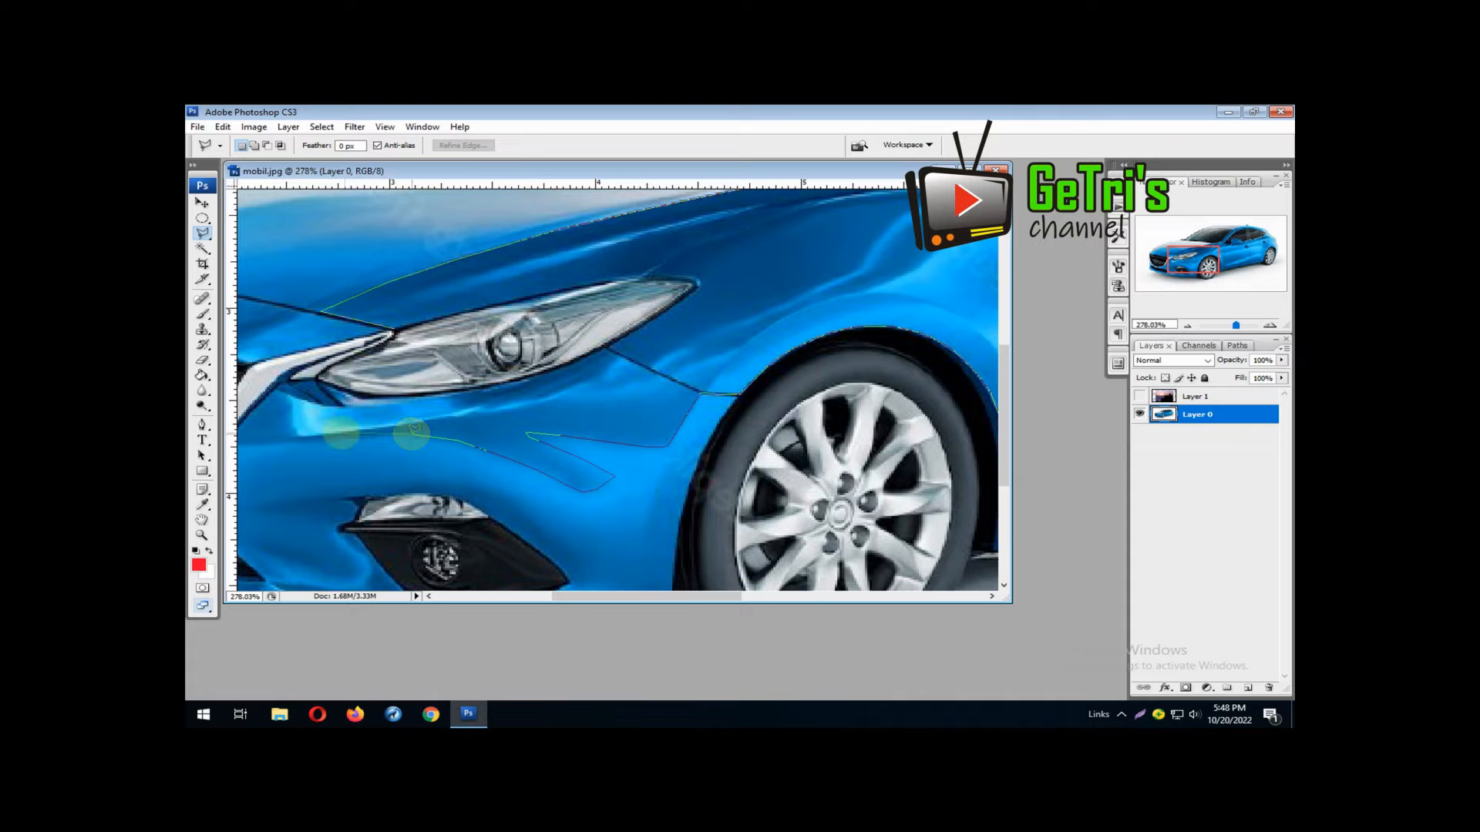
Carry the lasso outline to the grille's chrome trim and around the headlight, and close the selection at the hood edge
left_click_drag(327, 440, 511, 435)
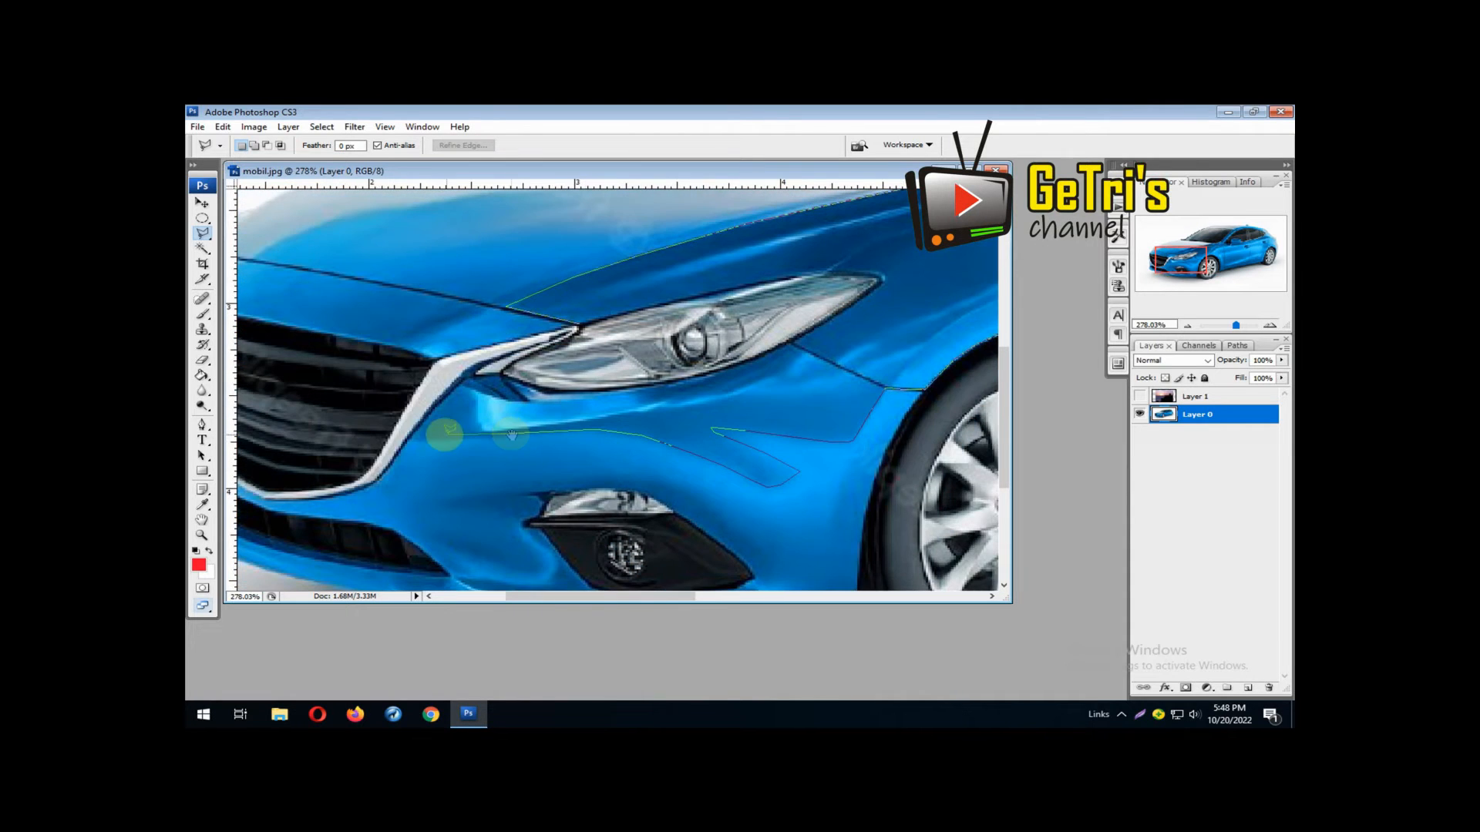
left_click(417, 439)
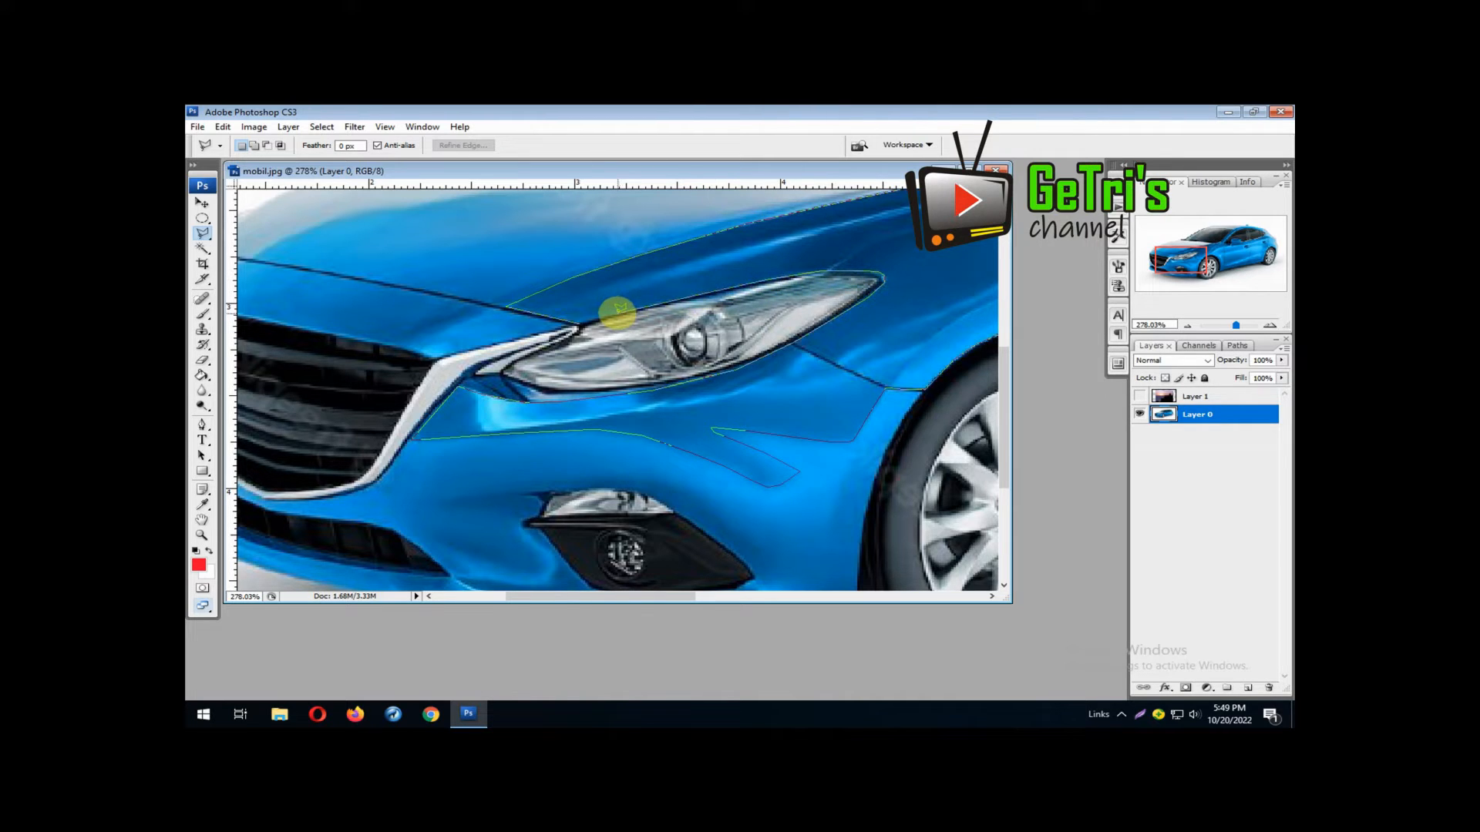
left_click(586, 321)
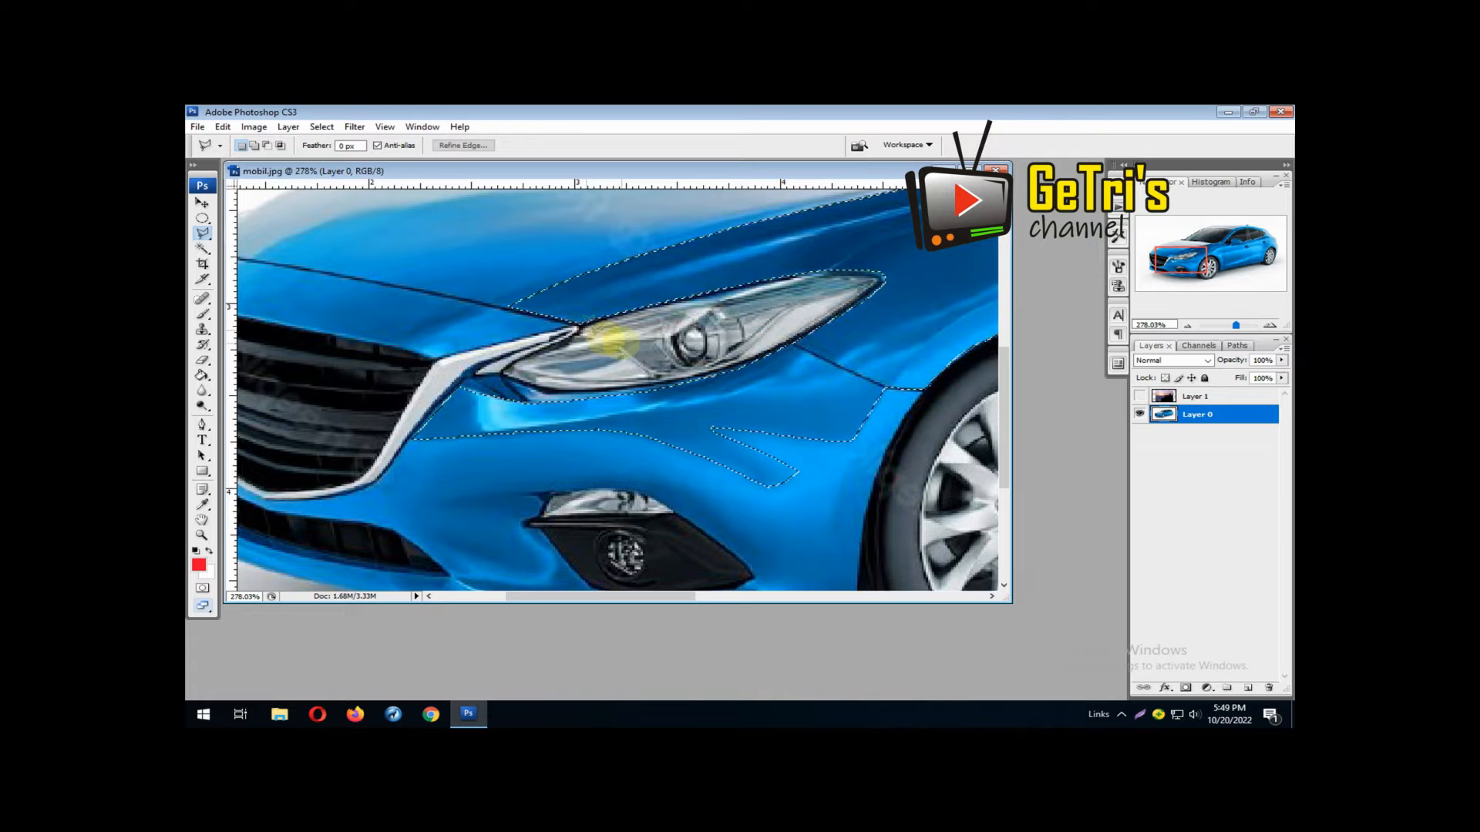
Fill the outlined car body with the red foreground color on a new layer using the Paint Bucket, and deselect
left_click(1248, 688)
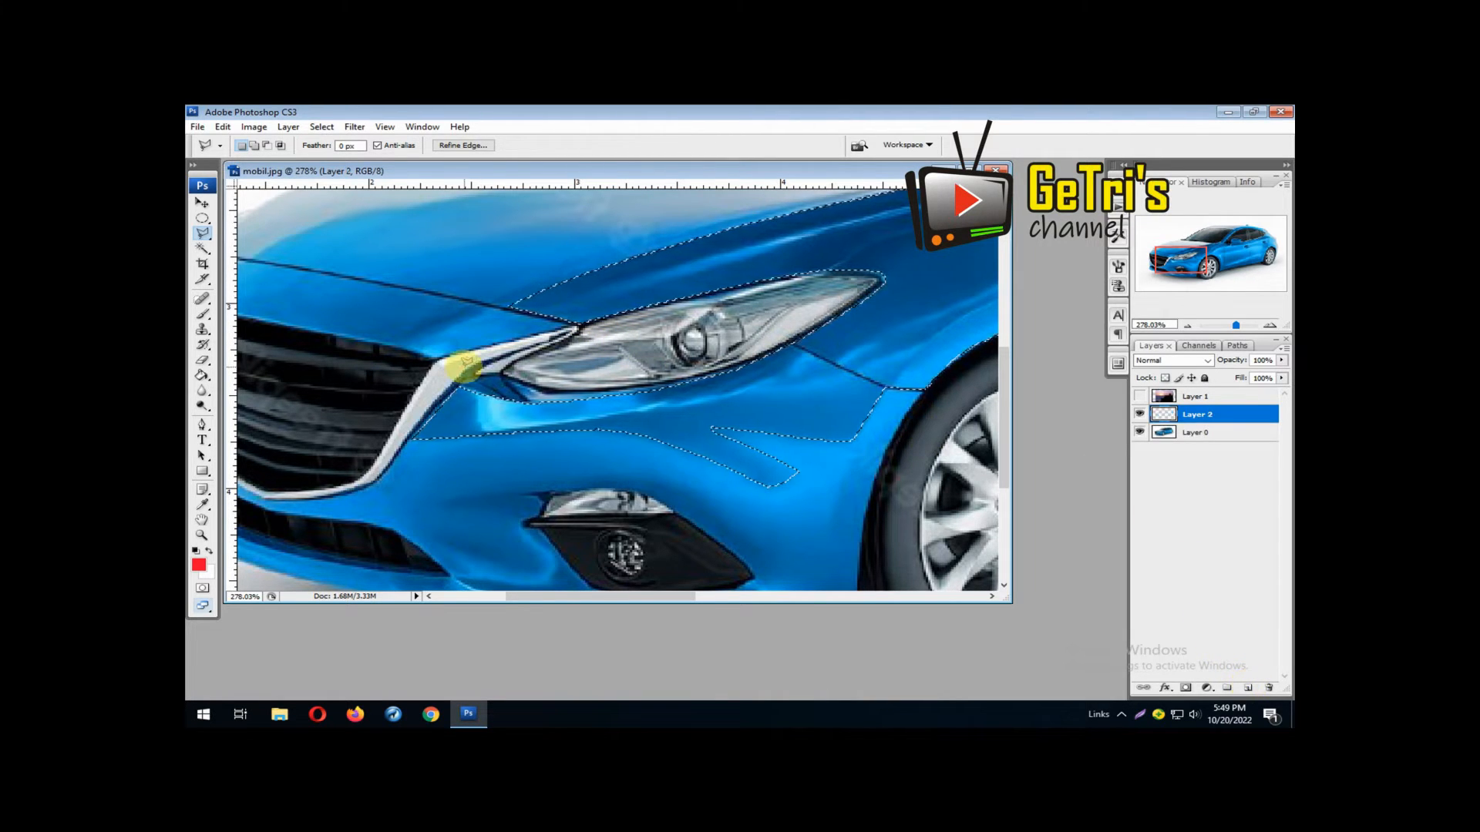
left_click(202, 376)
left_click(775, 251)
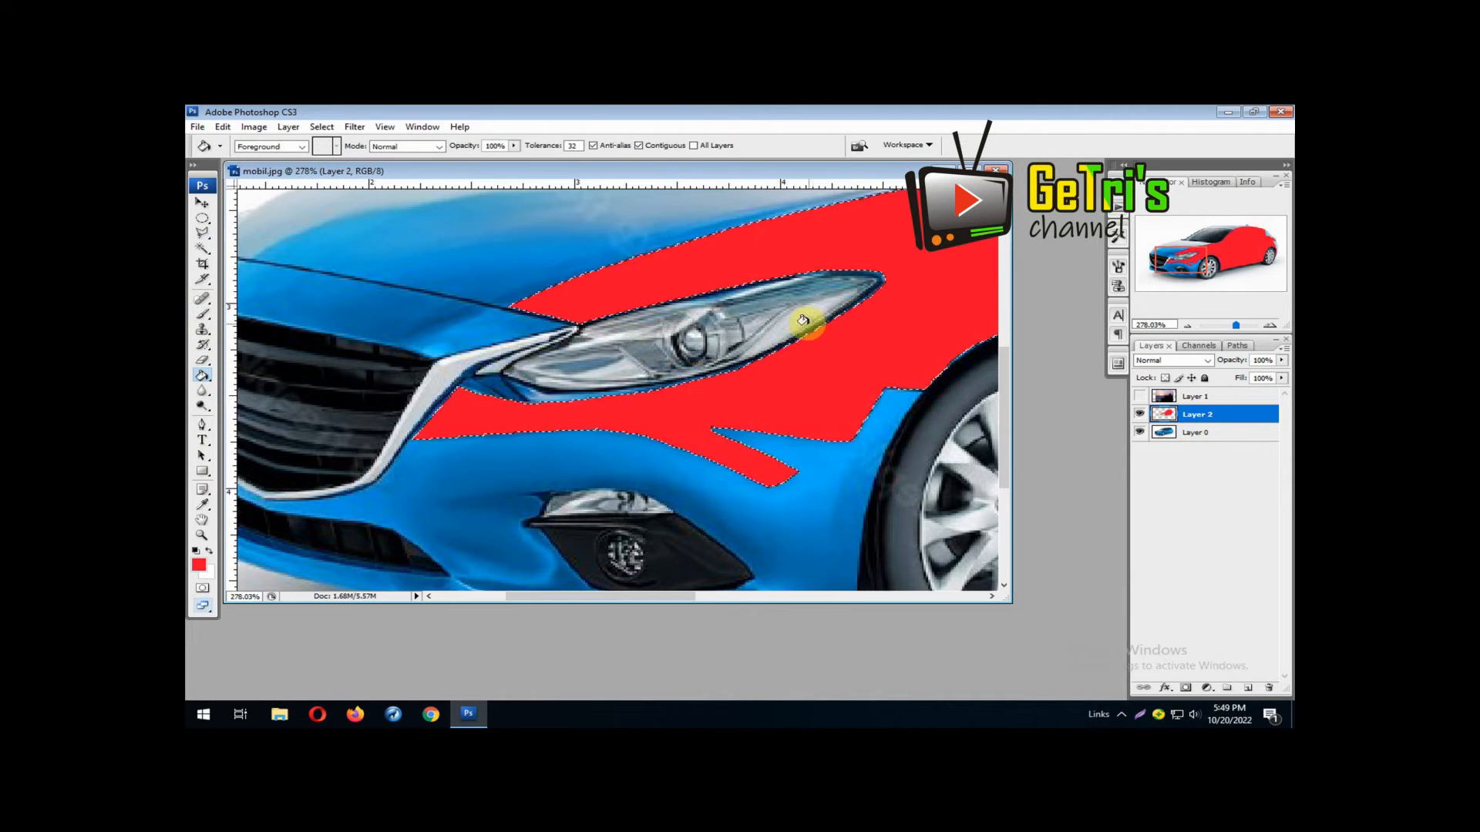
key("ctrl+d")
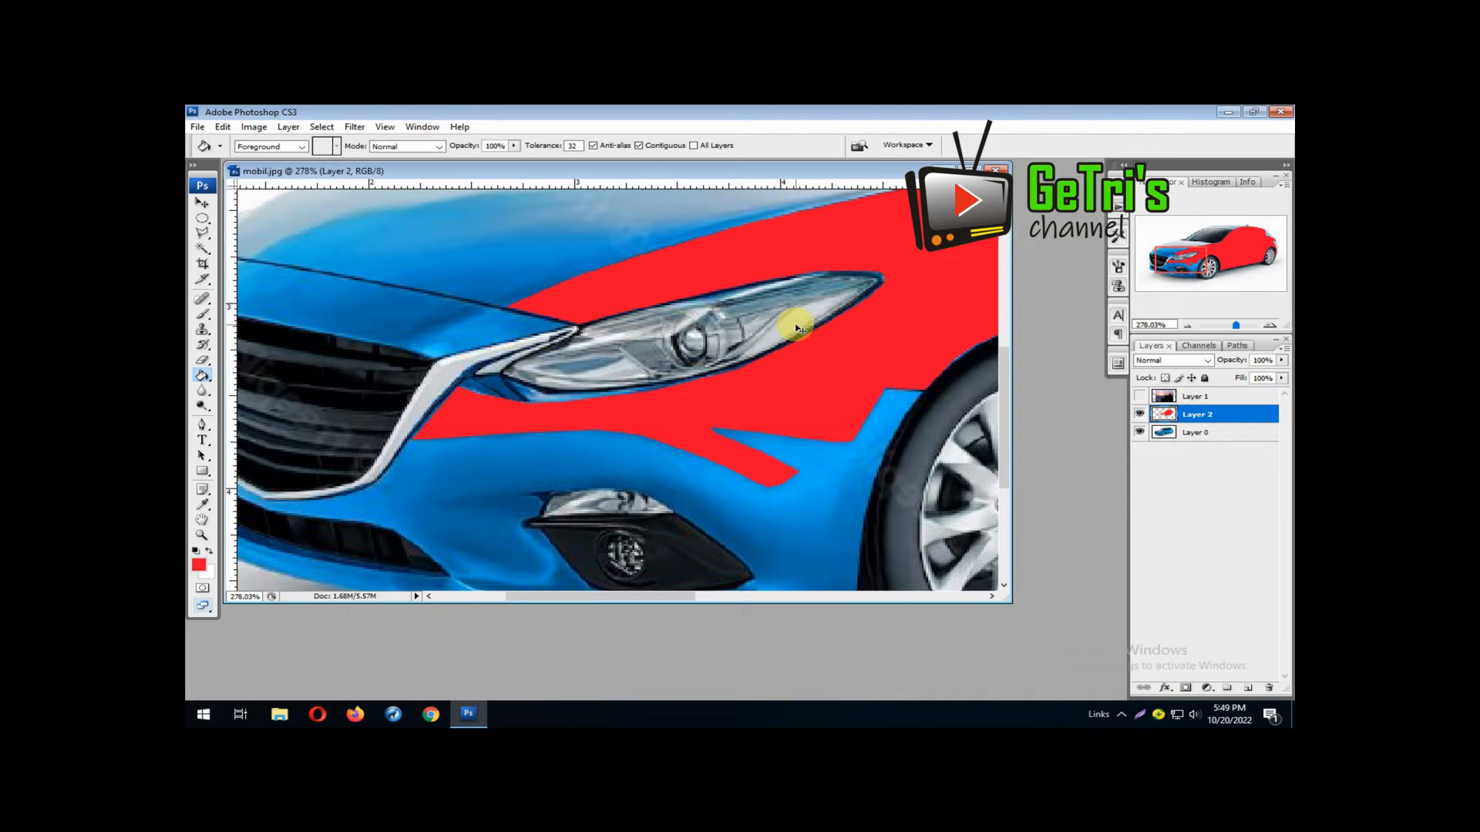
Hide the red fill on Layer 2 and make the car photo on Layer 0 active
key("ctrl+0")
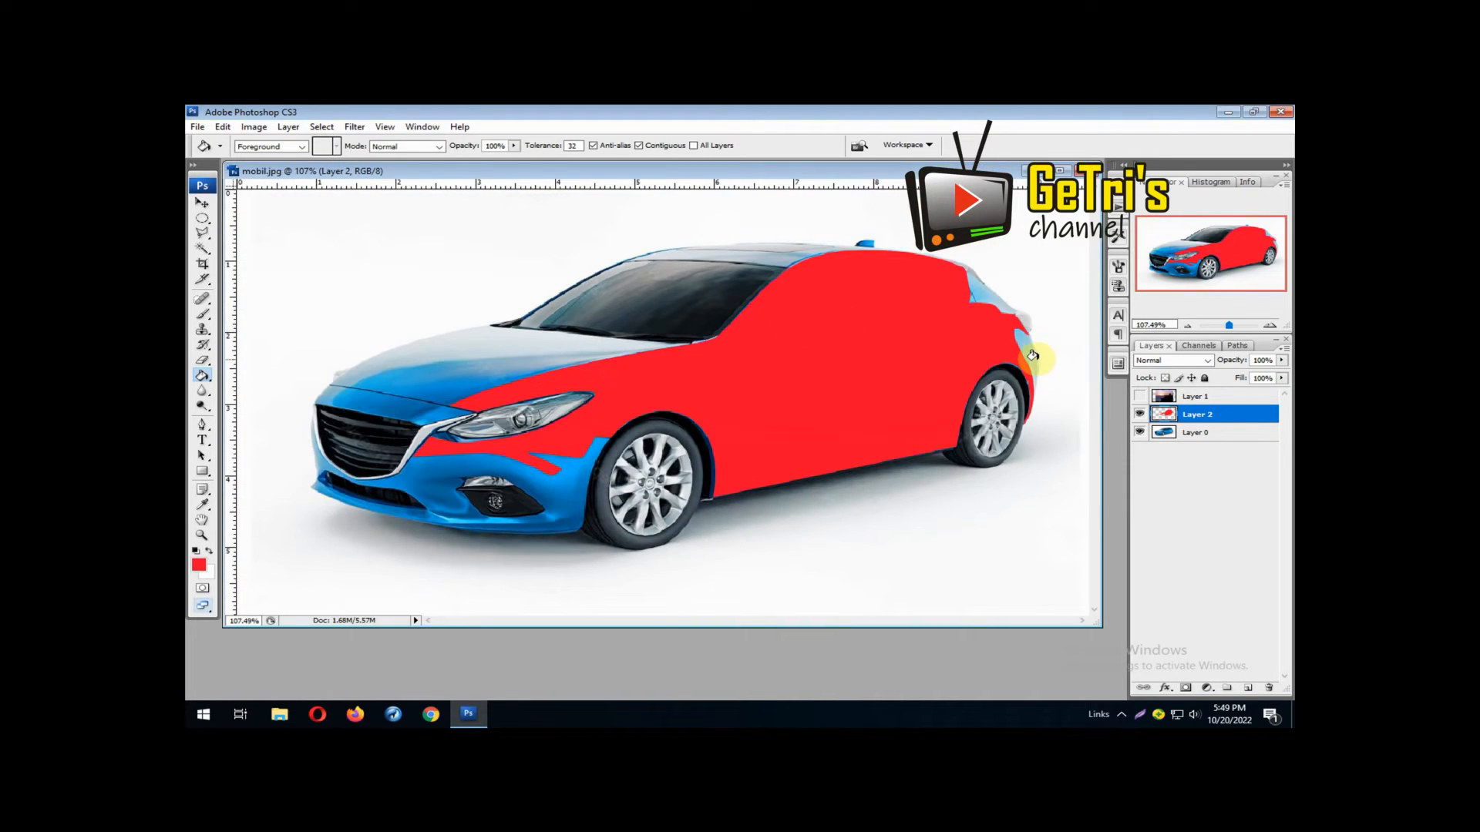
left_click(1140, 416)
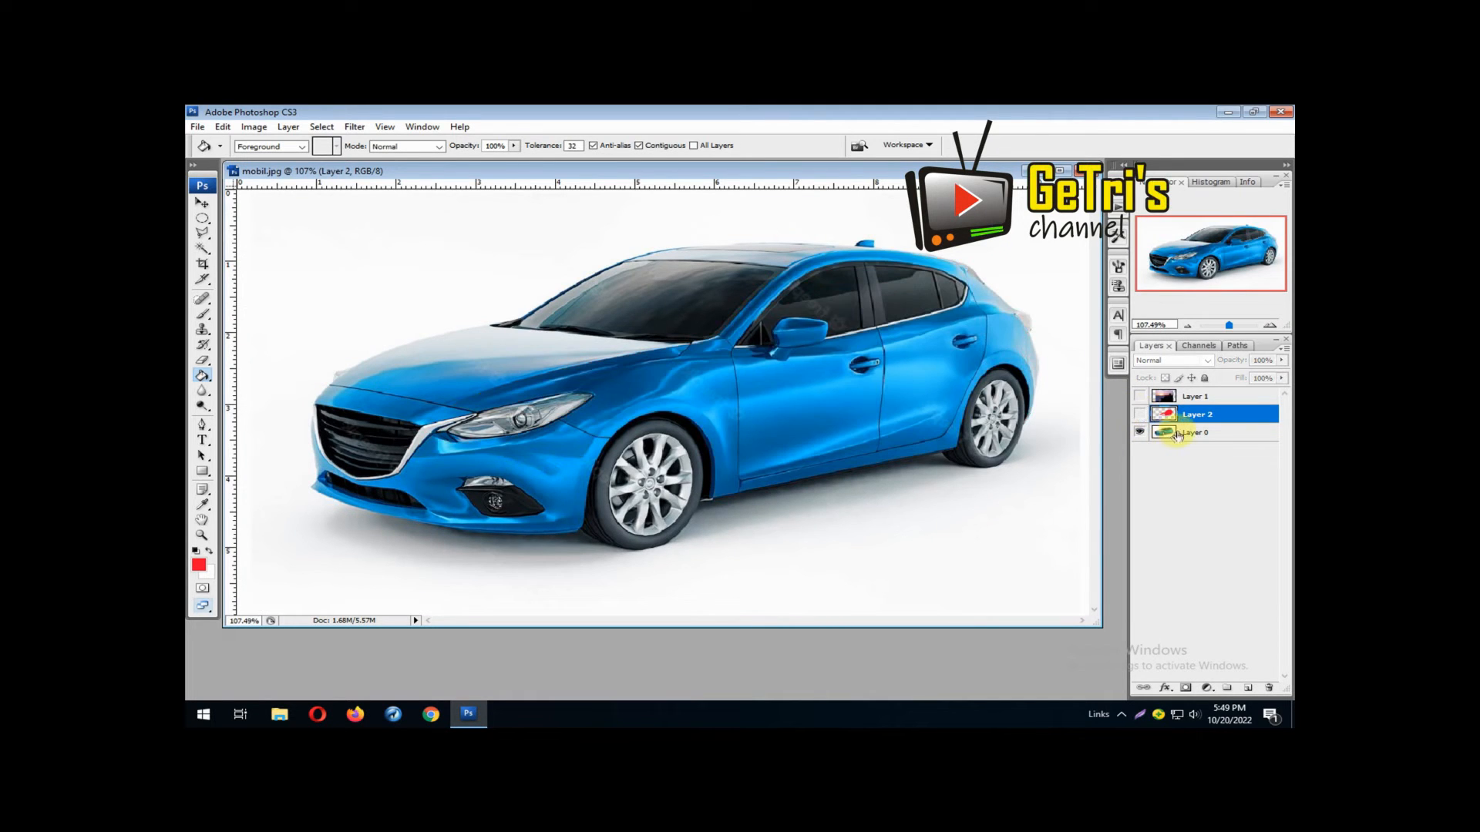
left_click(1165, 432)
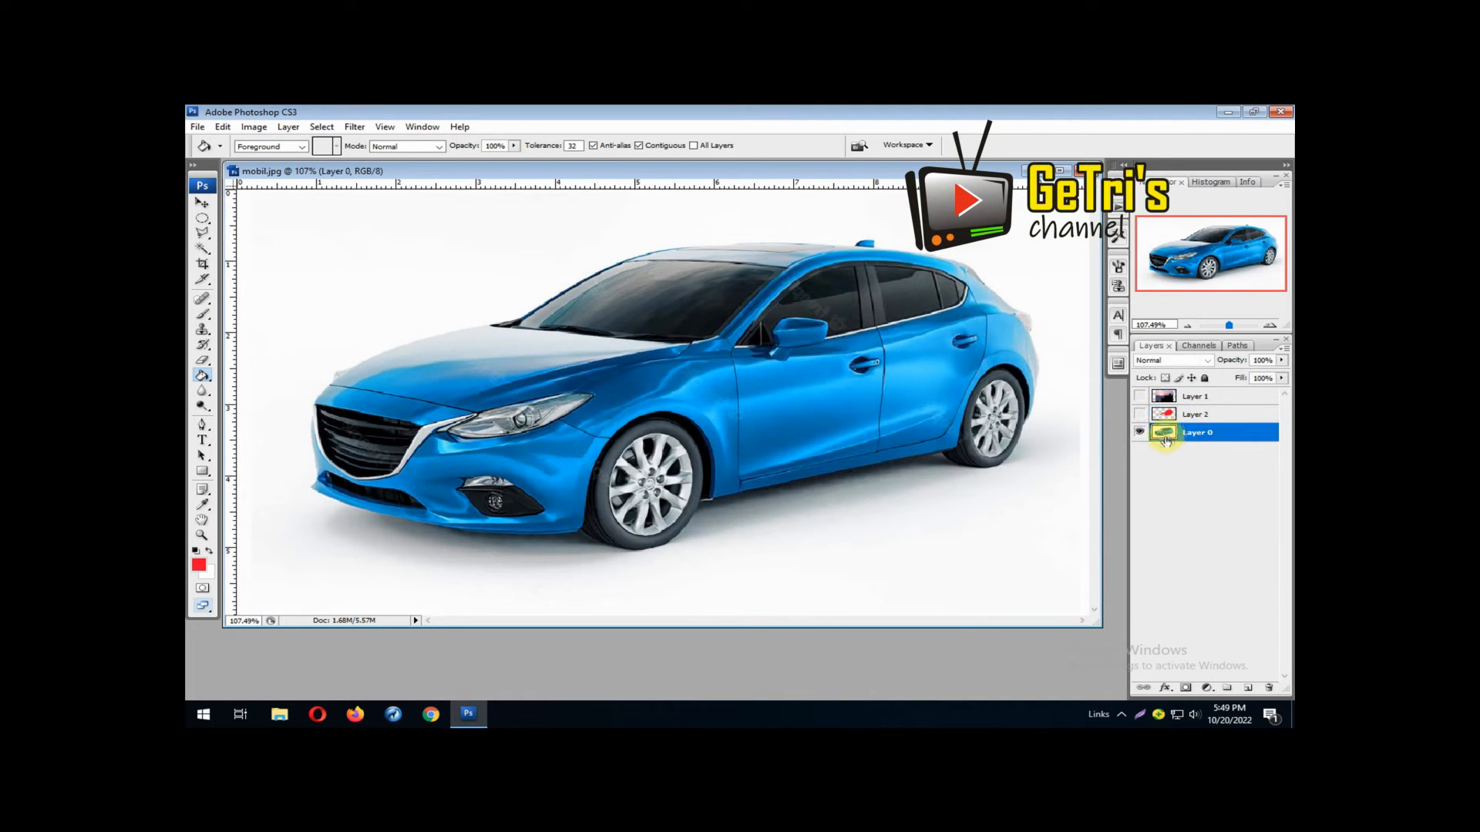
Start a Polygonal Lasso outline along the front side window's lower edge beside the mirror and up its slanted front edge
left_click(202, 535)
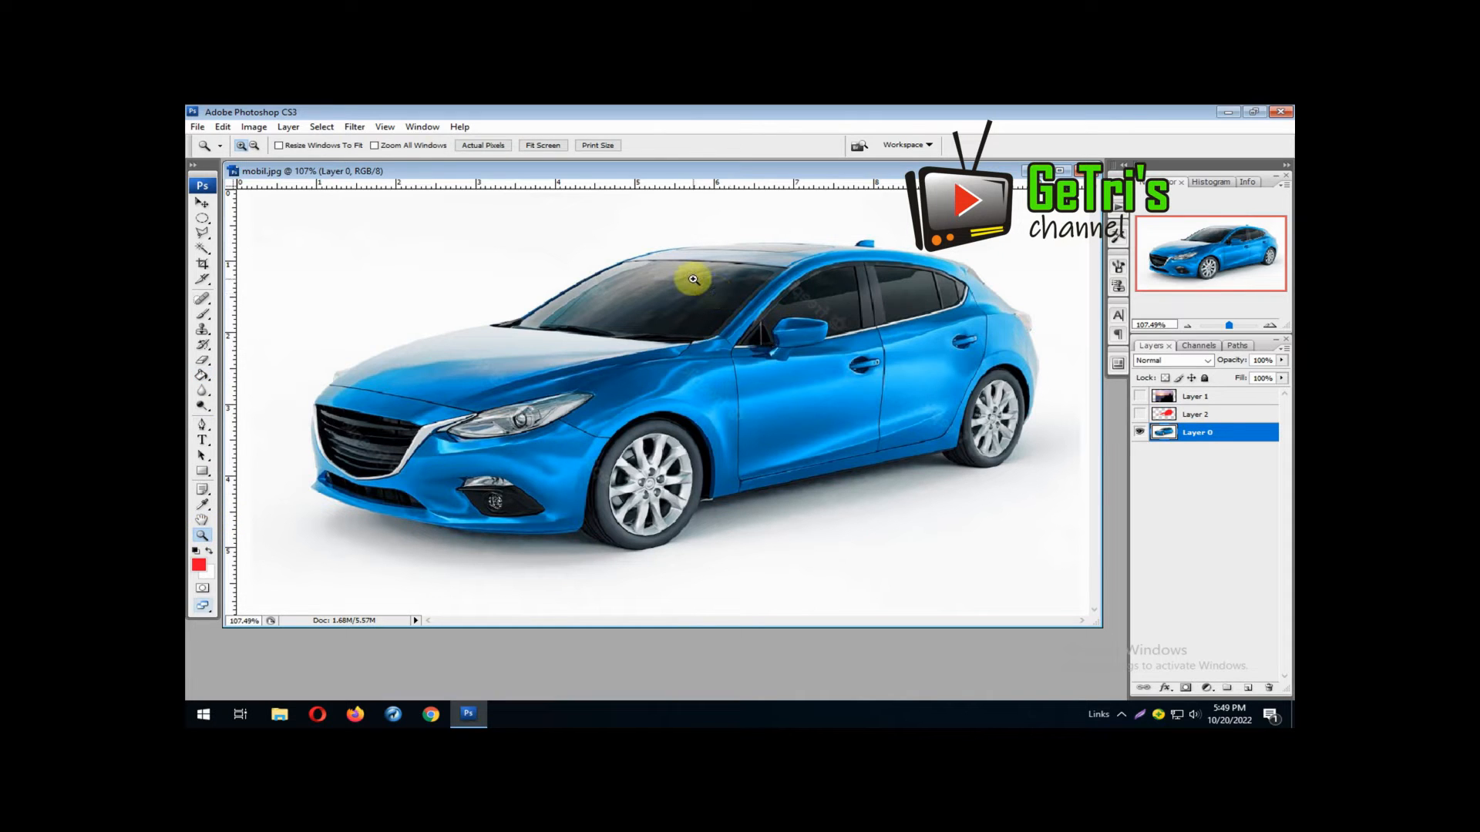
left_click_drag(693, 279, 856, 369)
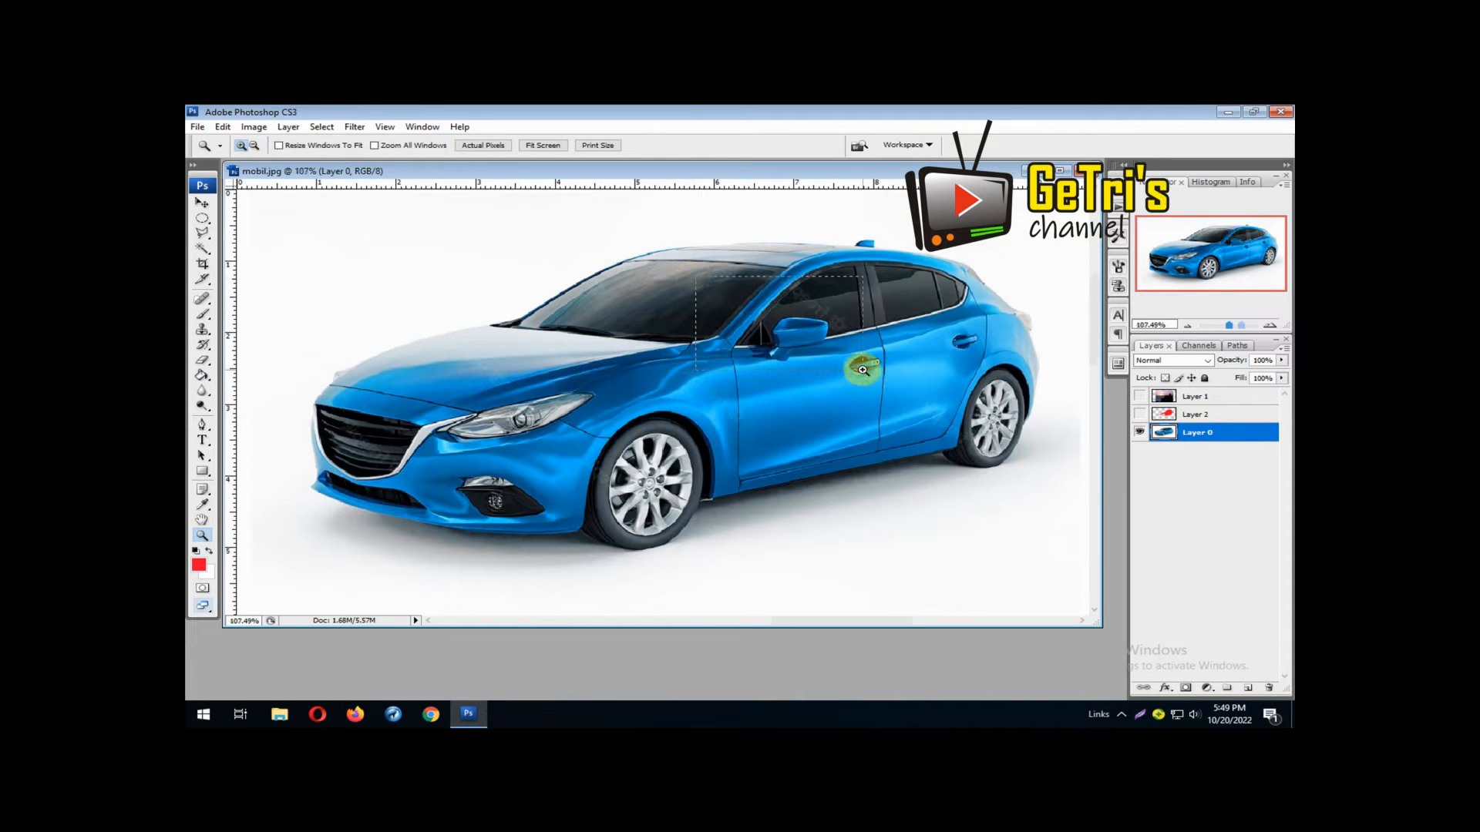
left_click(202, 234)
left_click(578, 505)
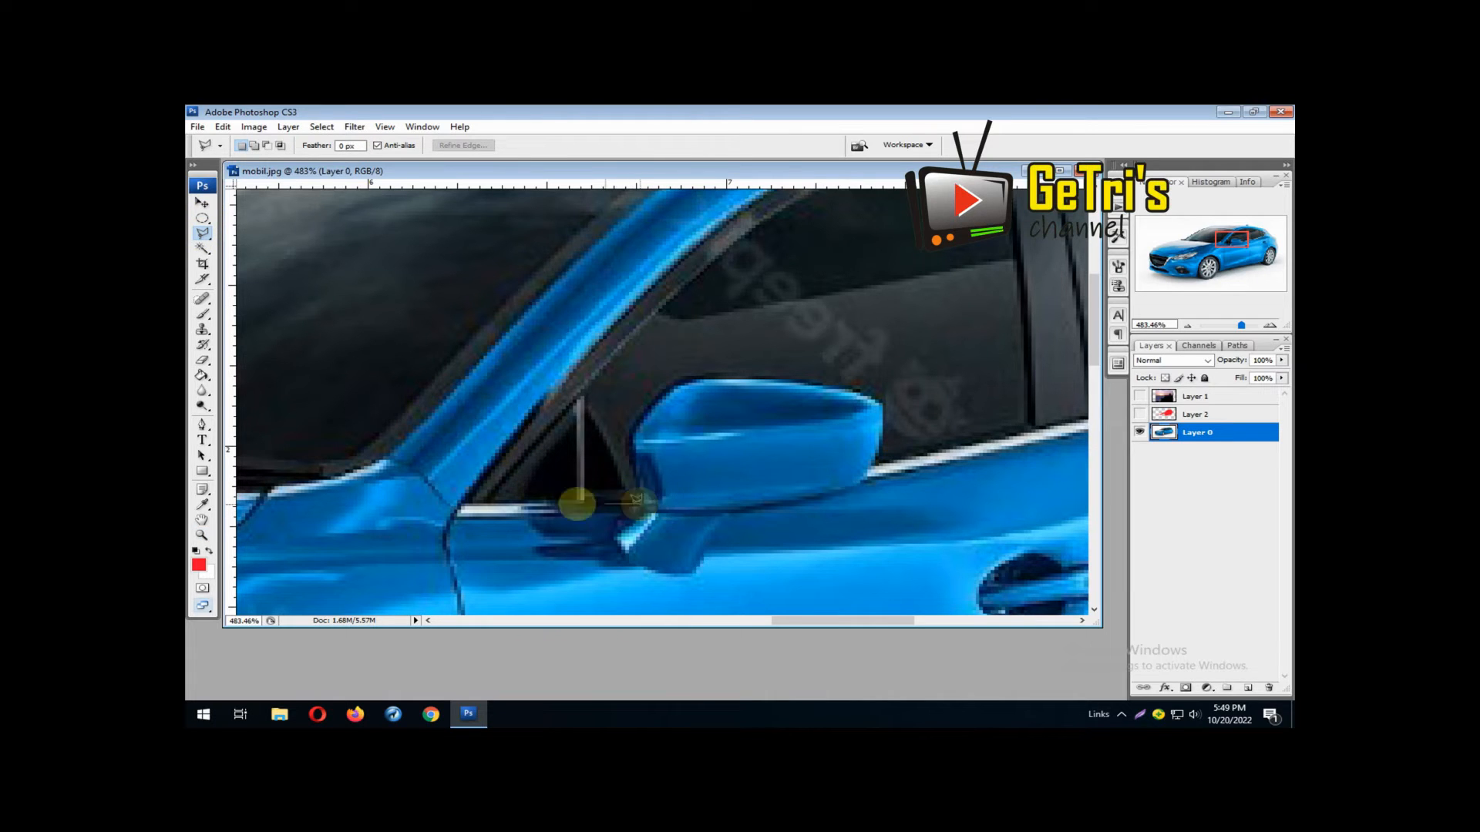
left_click(460, 505)
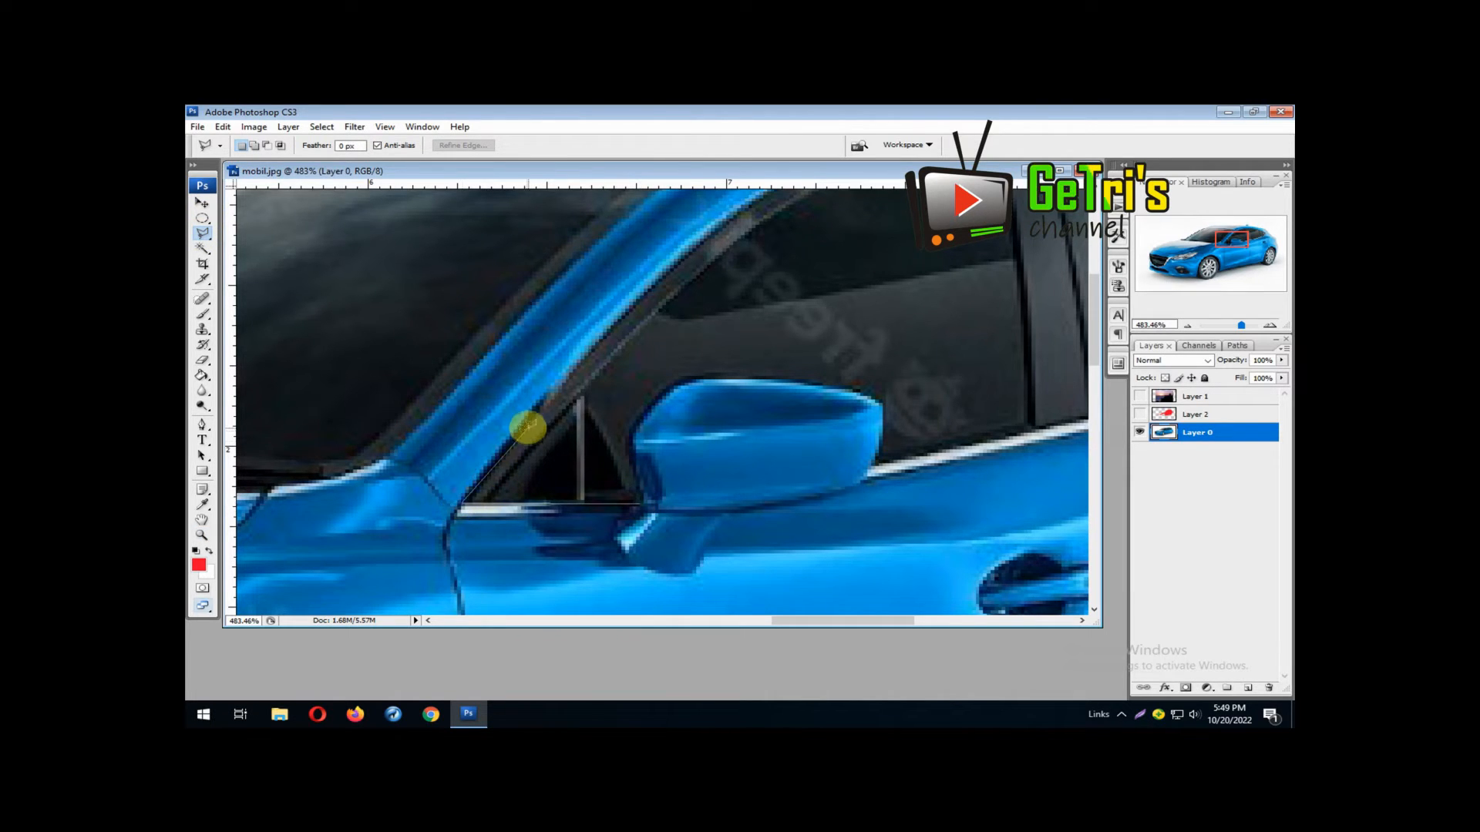
left_click(611, 327)
left_click_drag(611, 327, 461, 446)
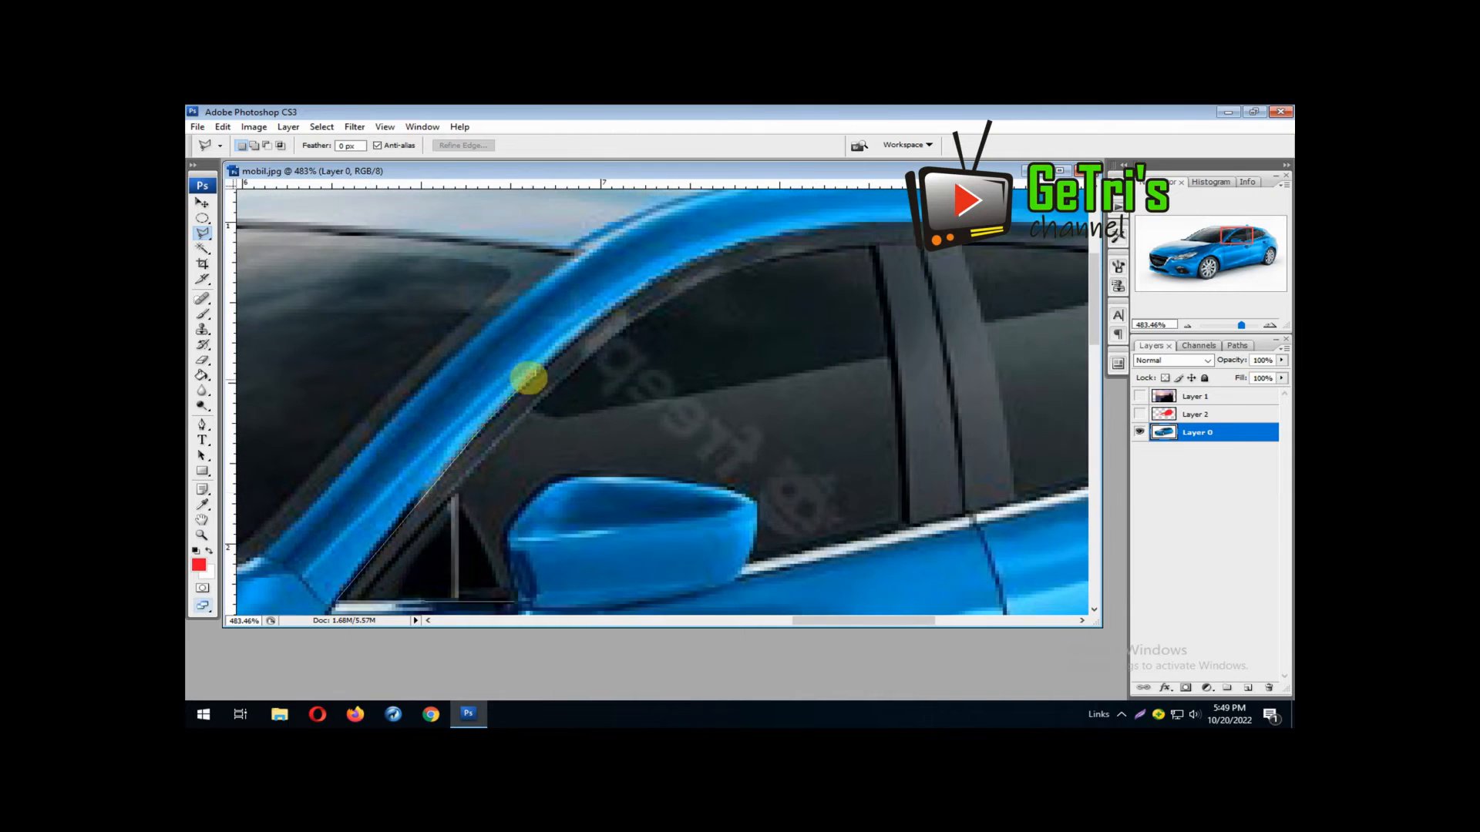
Continue the window outline along the curved upper frame of the front side window
left_click(537, 376)
left_click(616, 311)
left_click(676, 273)
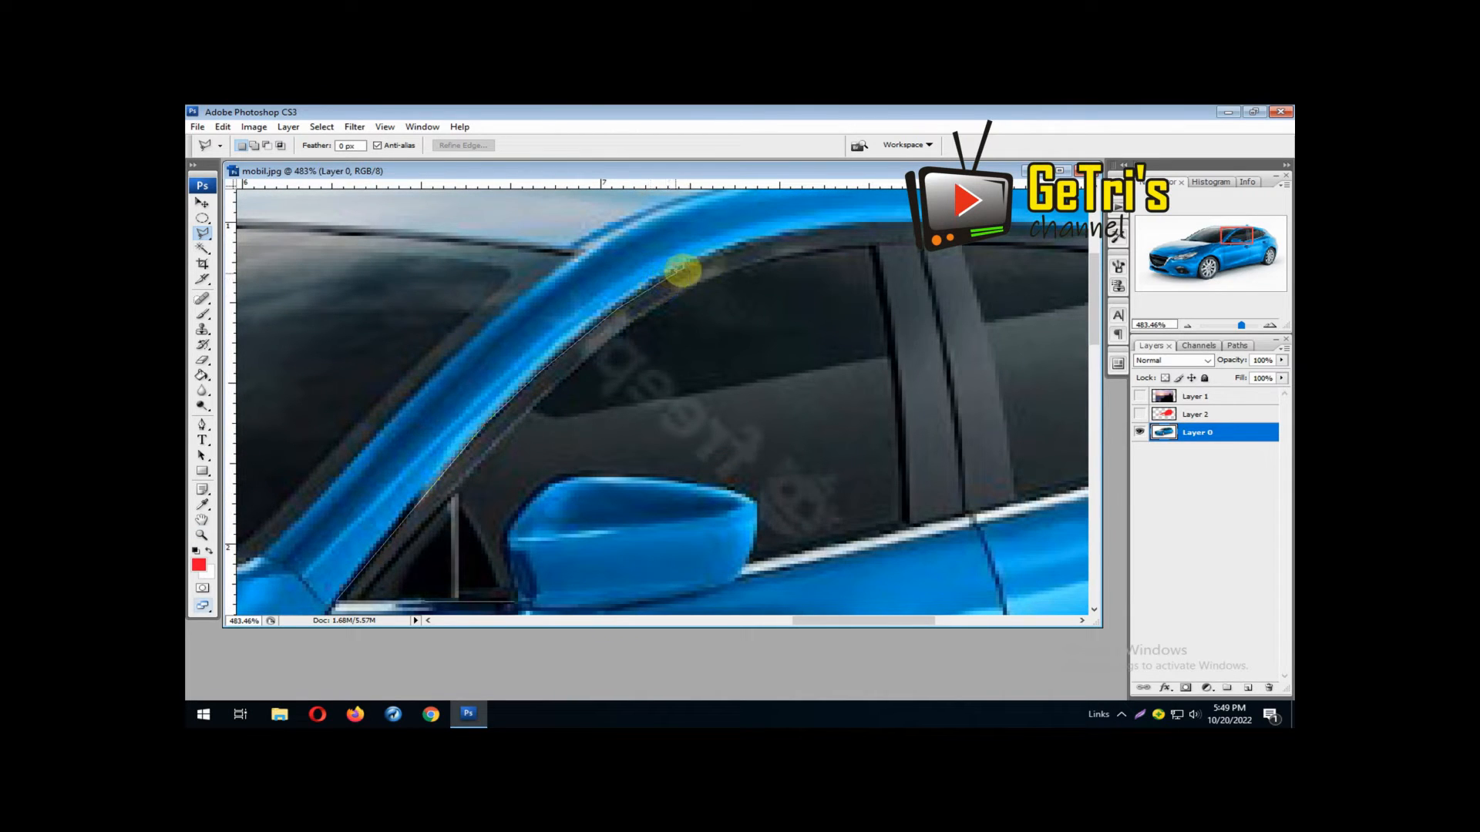
left_click(742, 245)
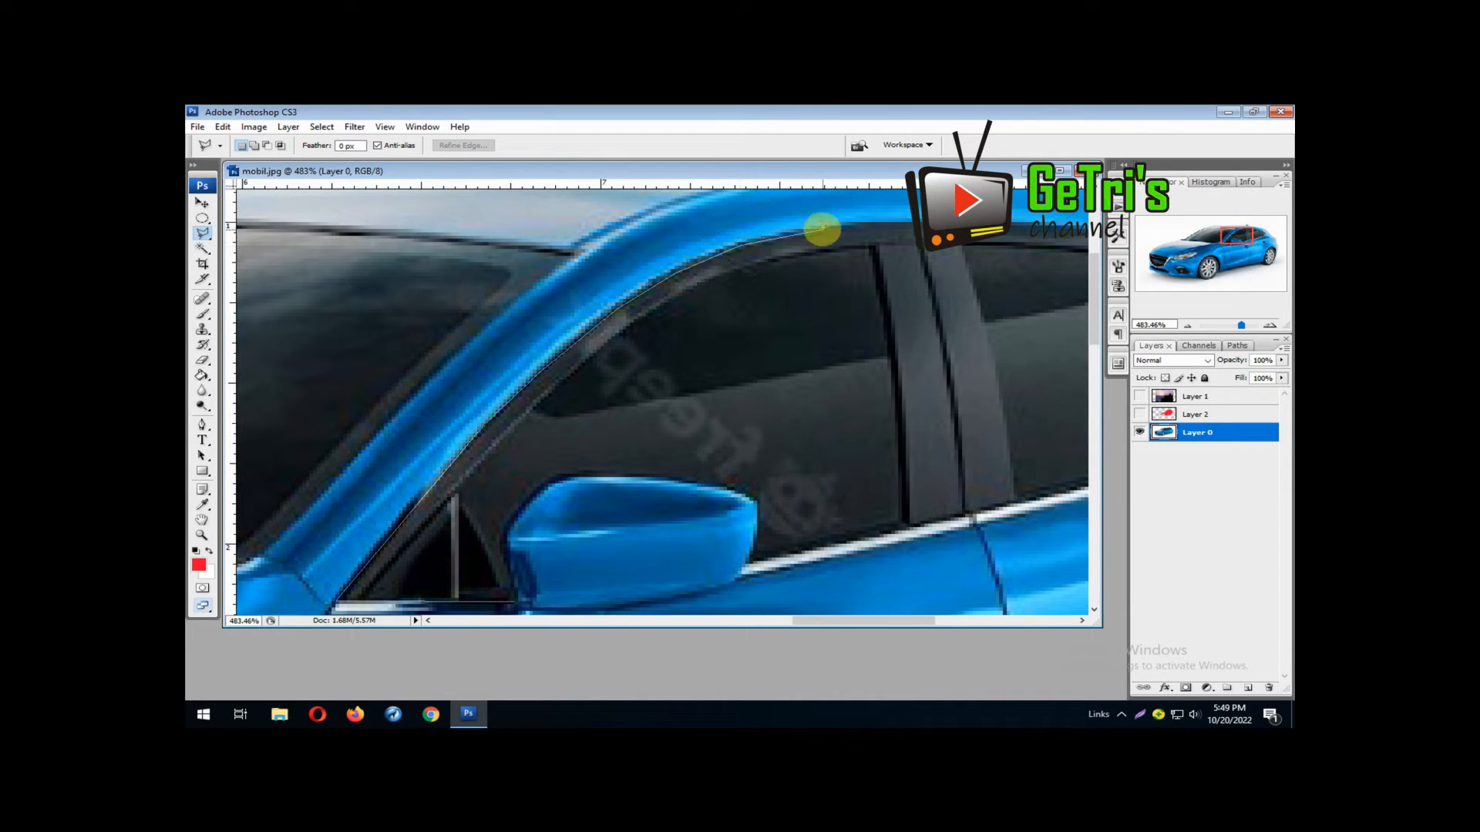
left_click(823, 229)
Carry the window outline along the rear door's upper frame to the rearmost corner of the side windows
left_click_drag(837, 233, 516, 253)
left_click(574, 244)
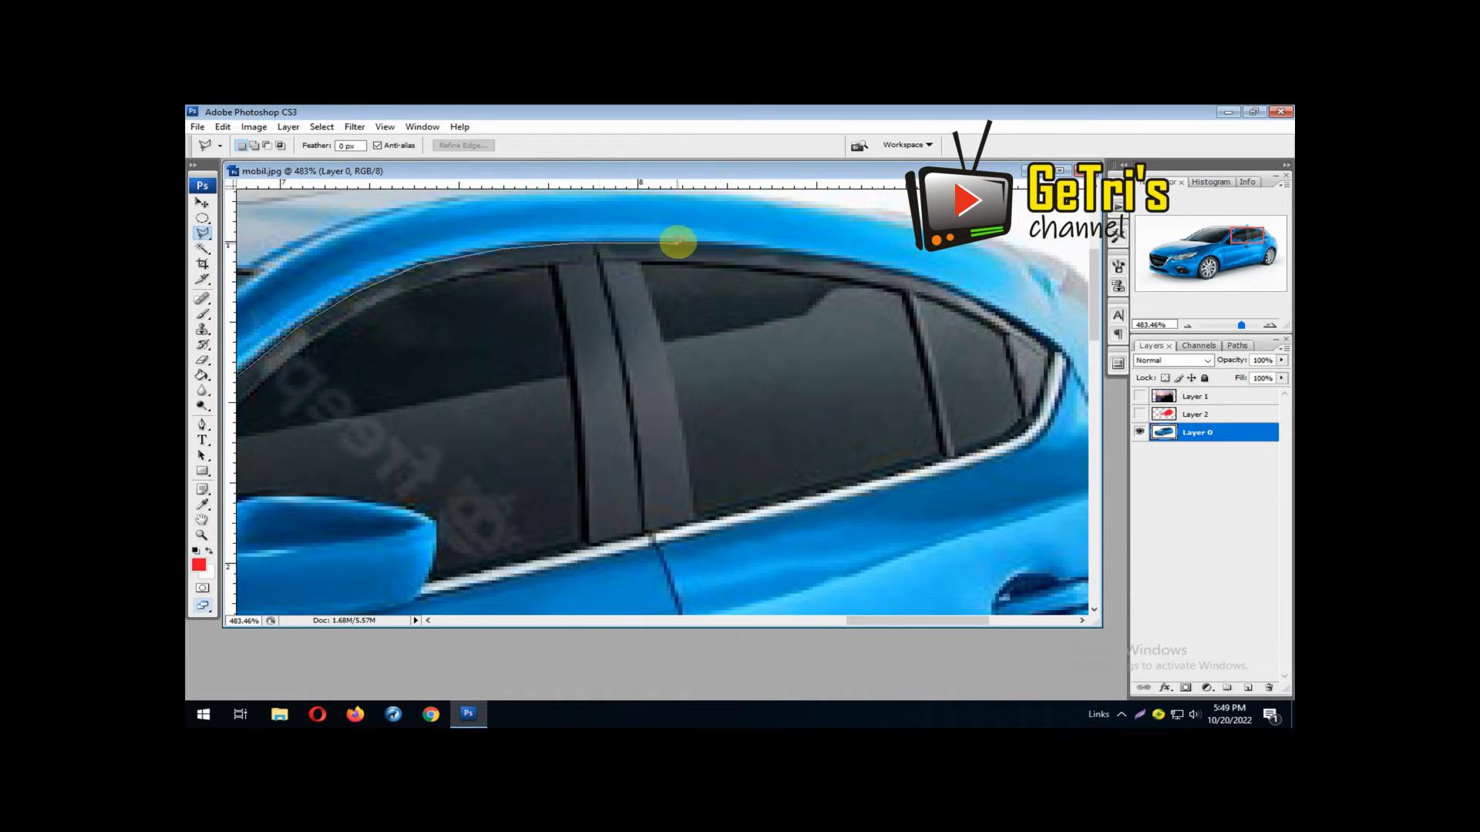
left_click(760, 247)
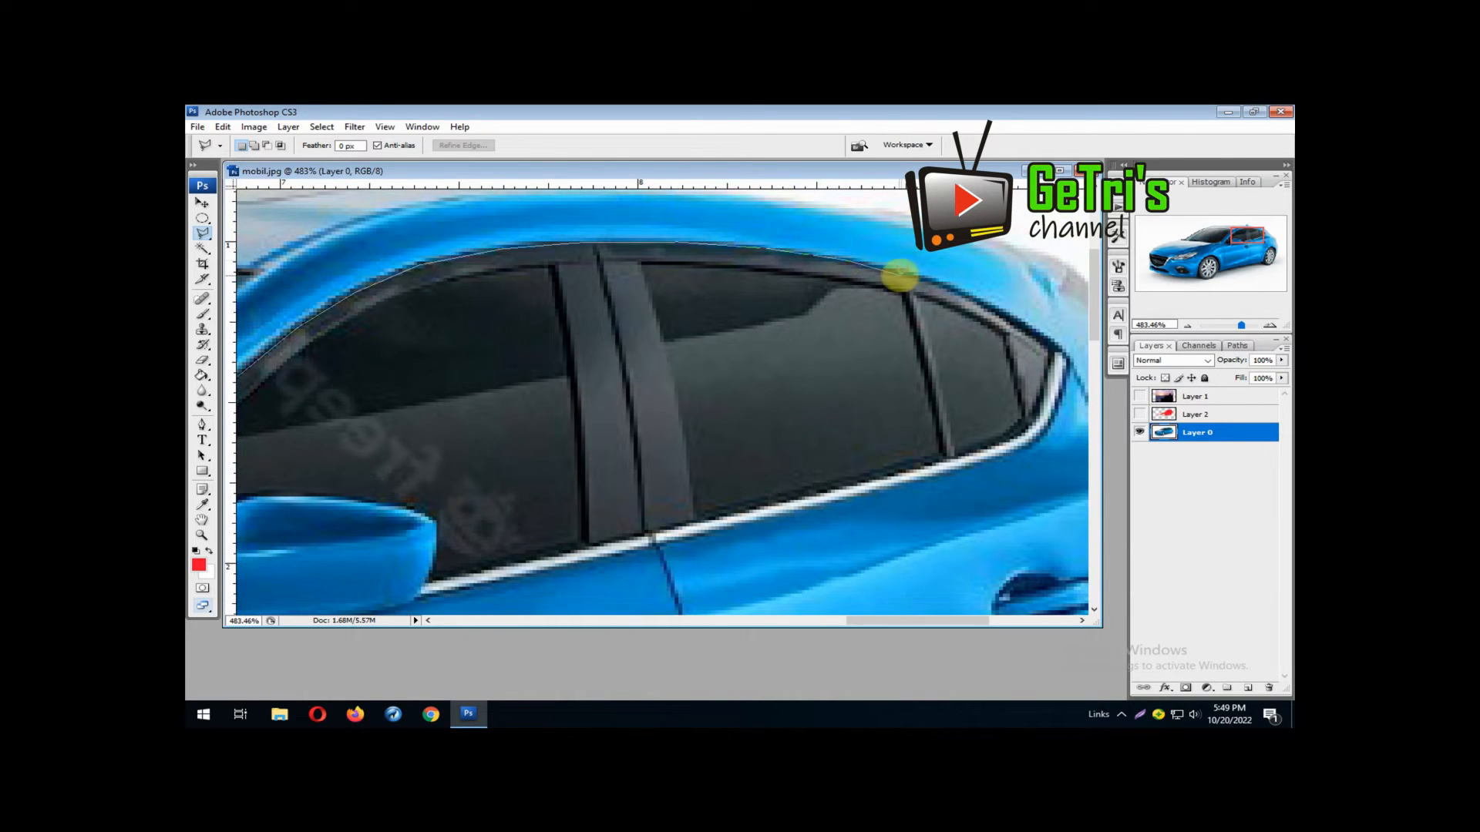
left_click(906, 272)
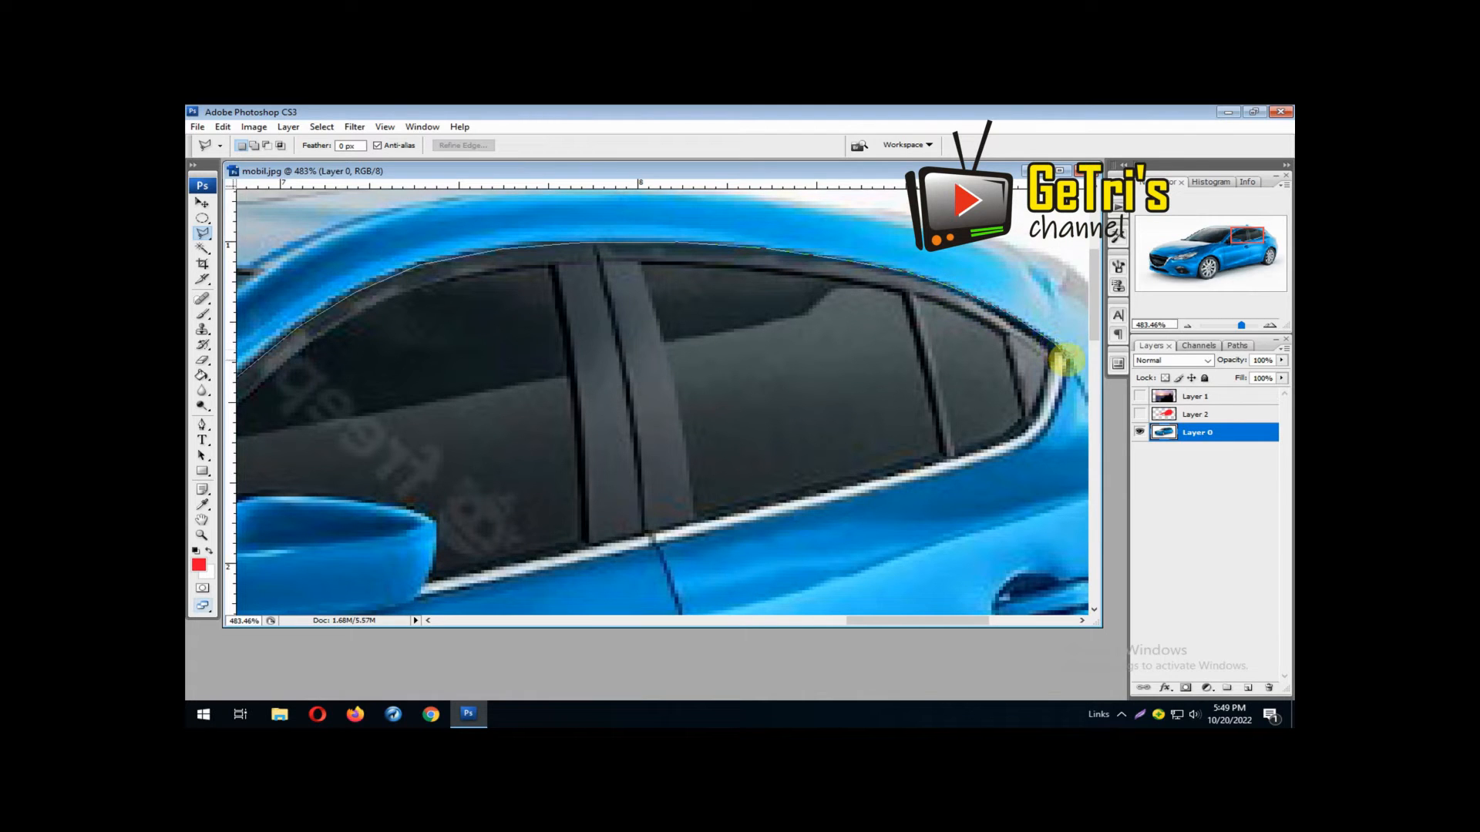
left_click(1062, 357)
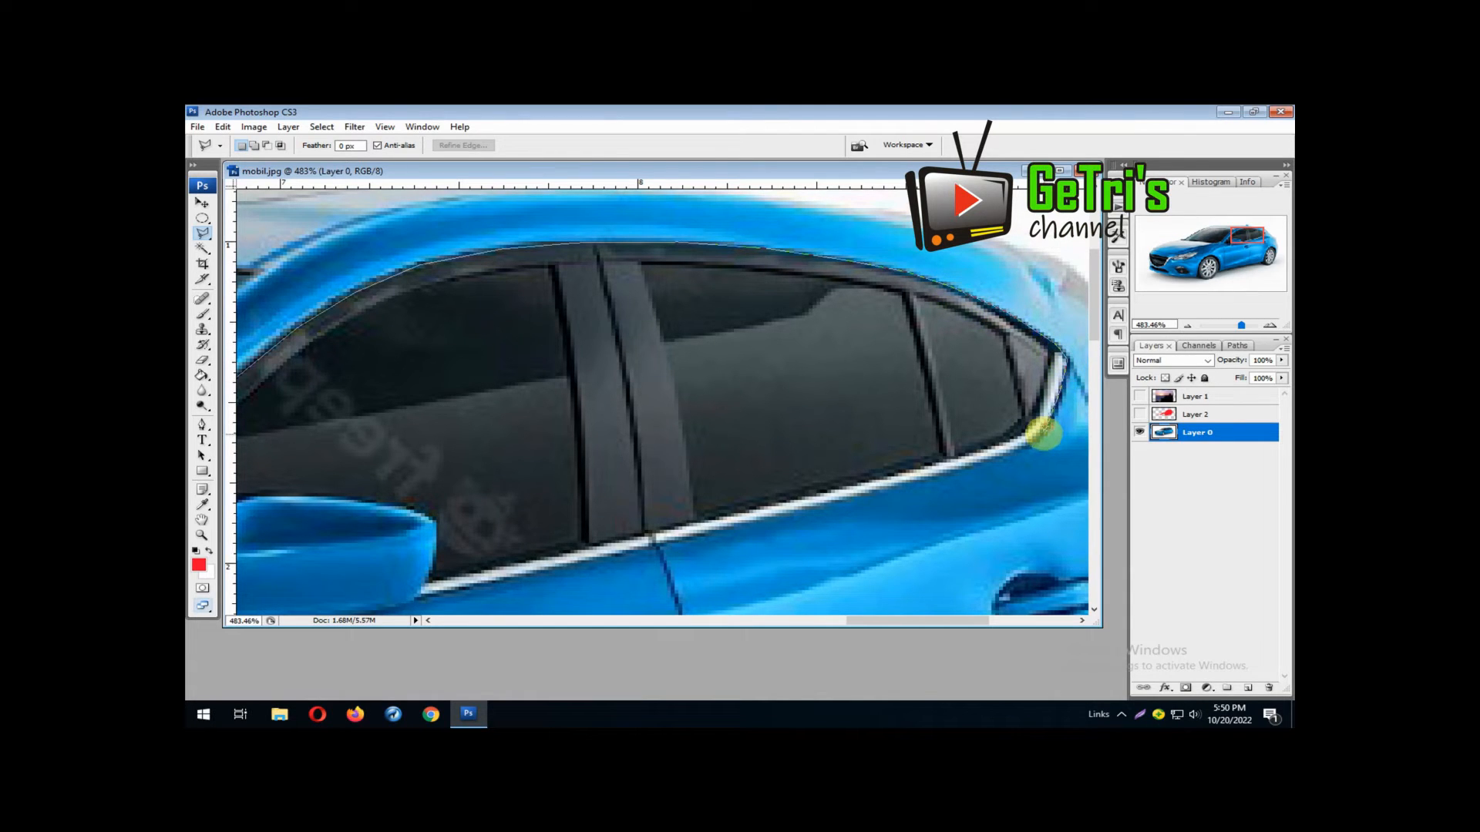
Trace the window outline around the rear lower corner and forward along the chrome sill trim to the side mirror
left_click(1041, 433)
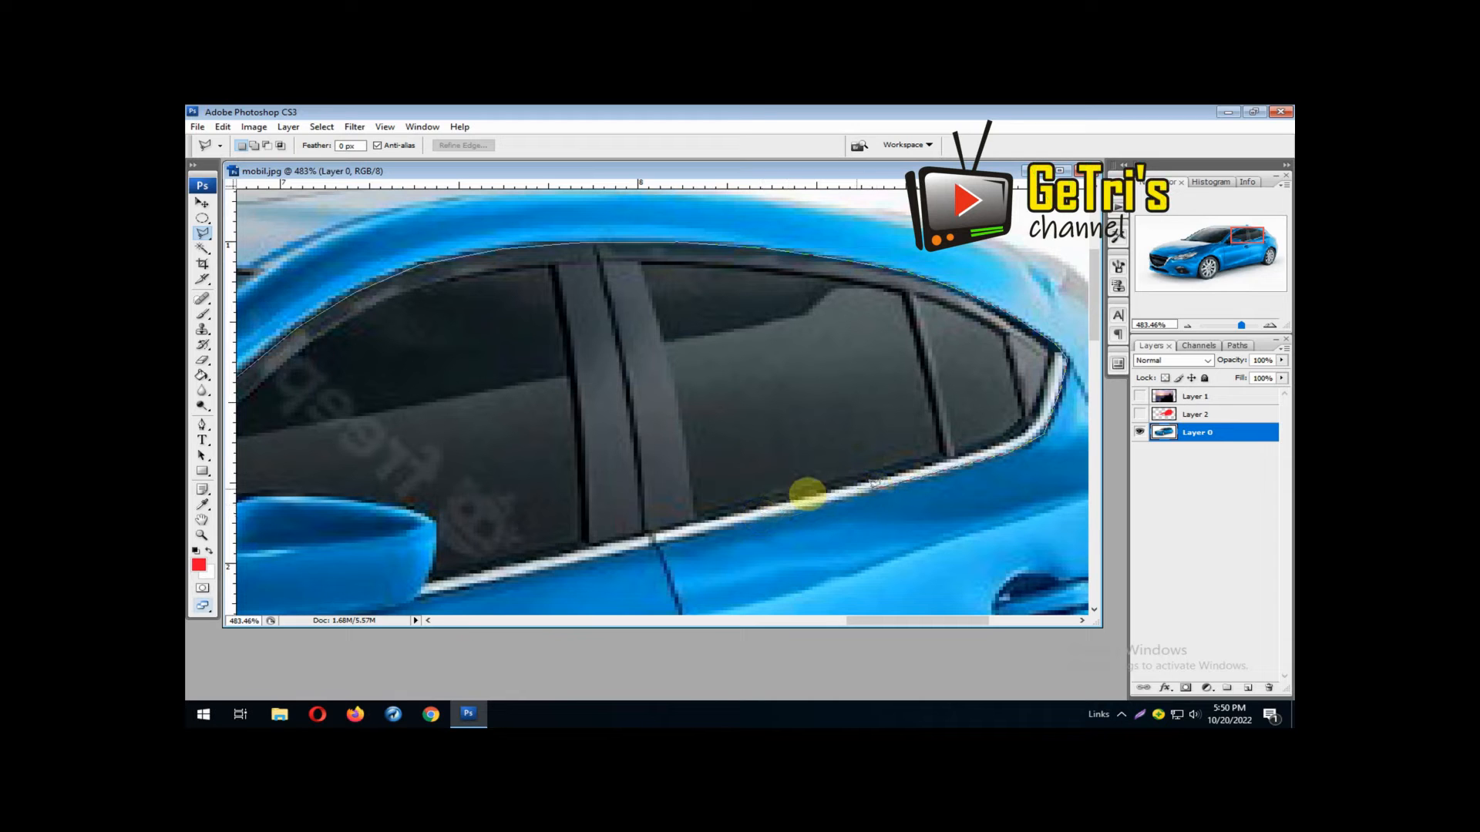
left_click(750, 520)
left_click(565, 565)
left_click_drag(565, 565, 809, 430)
left_click(703, 449)
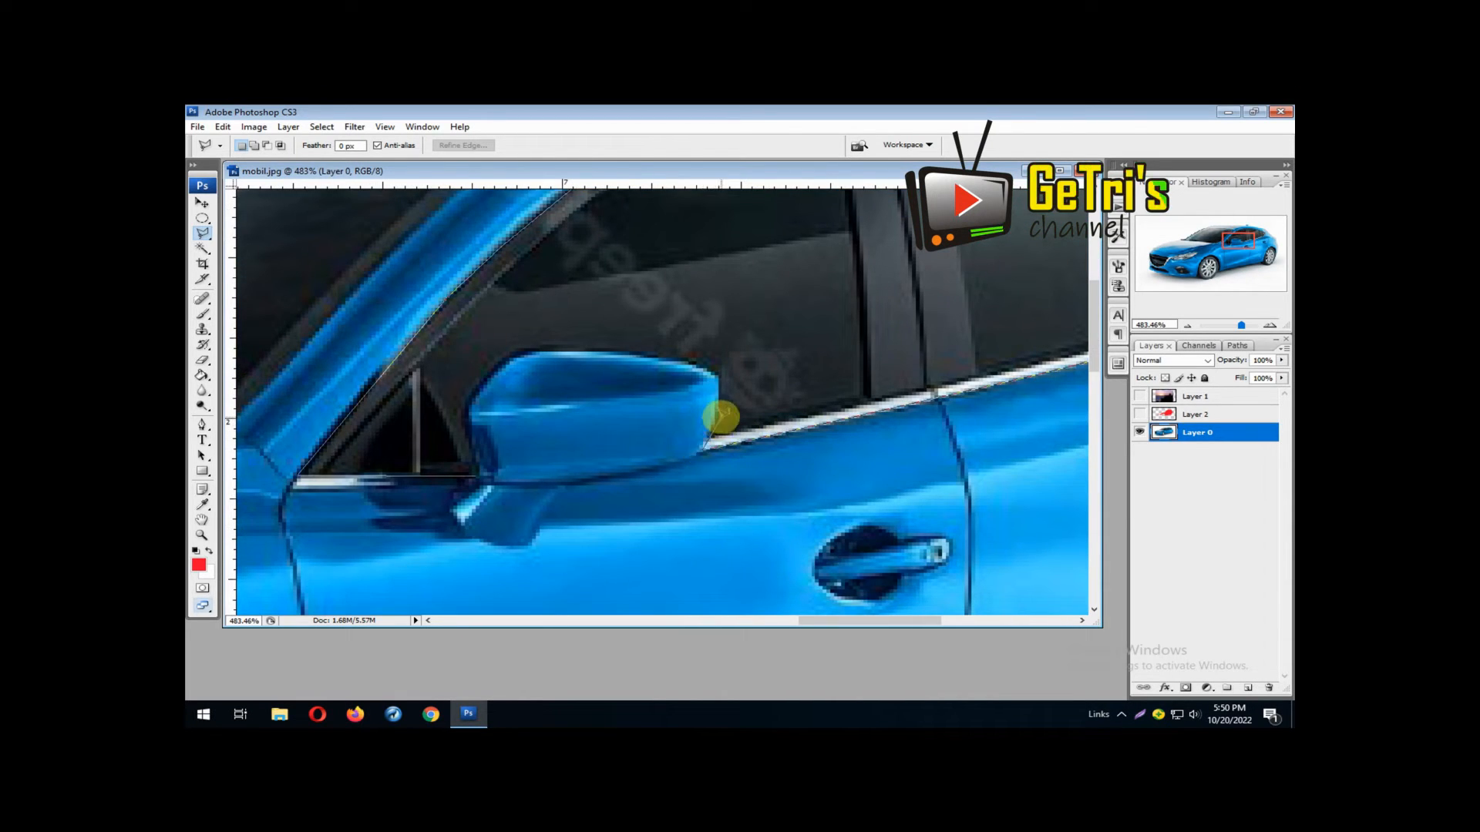
Trace the outline over the top of the side mirror and down its front edge, closing the side window selection
left_click(717, 414)
left_click(720, 383)
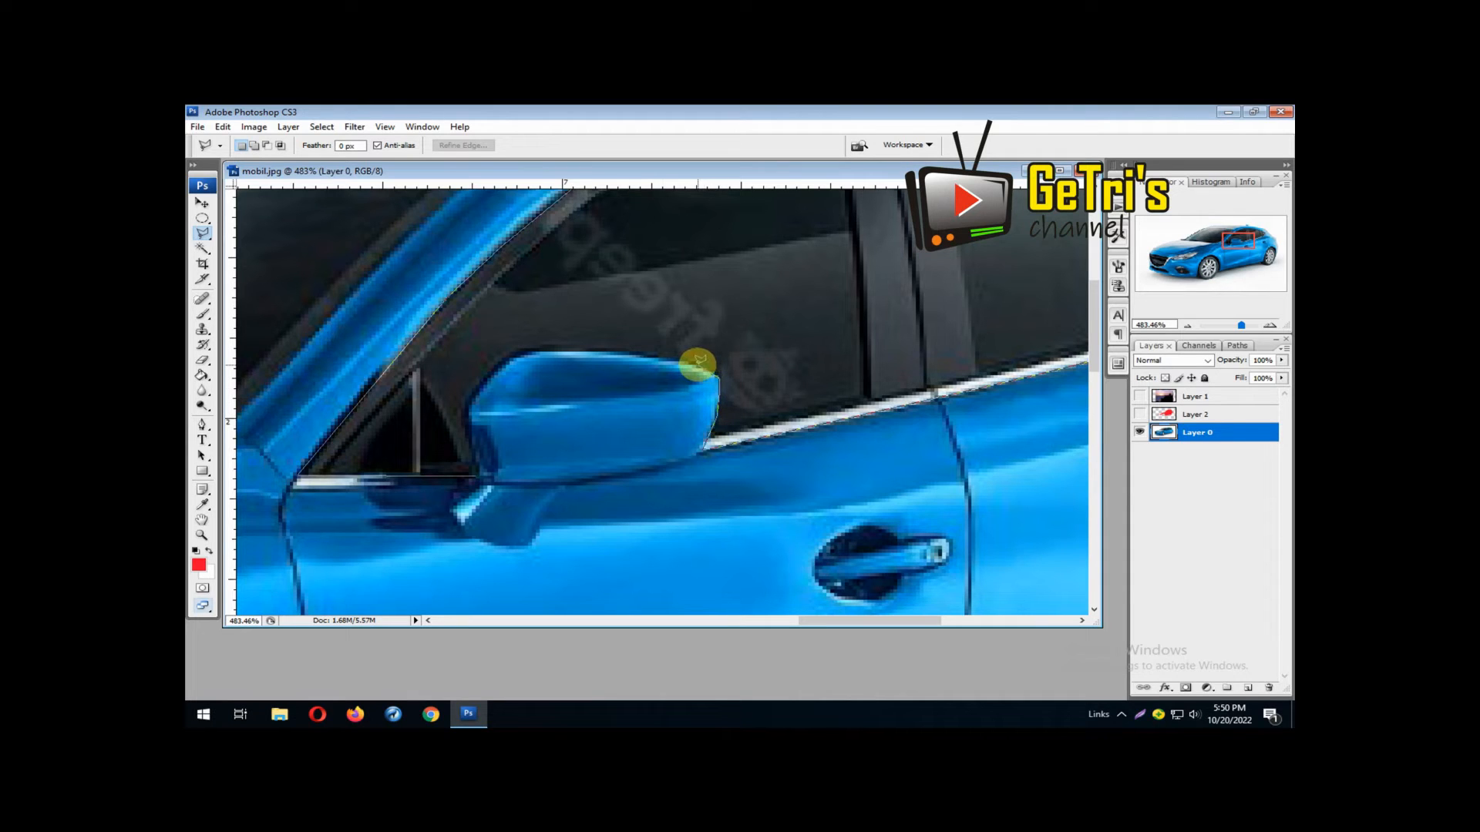
left_click(699, 363)
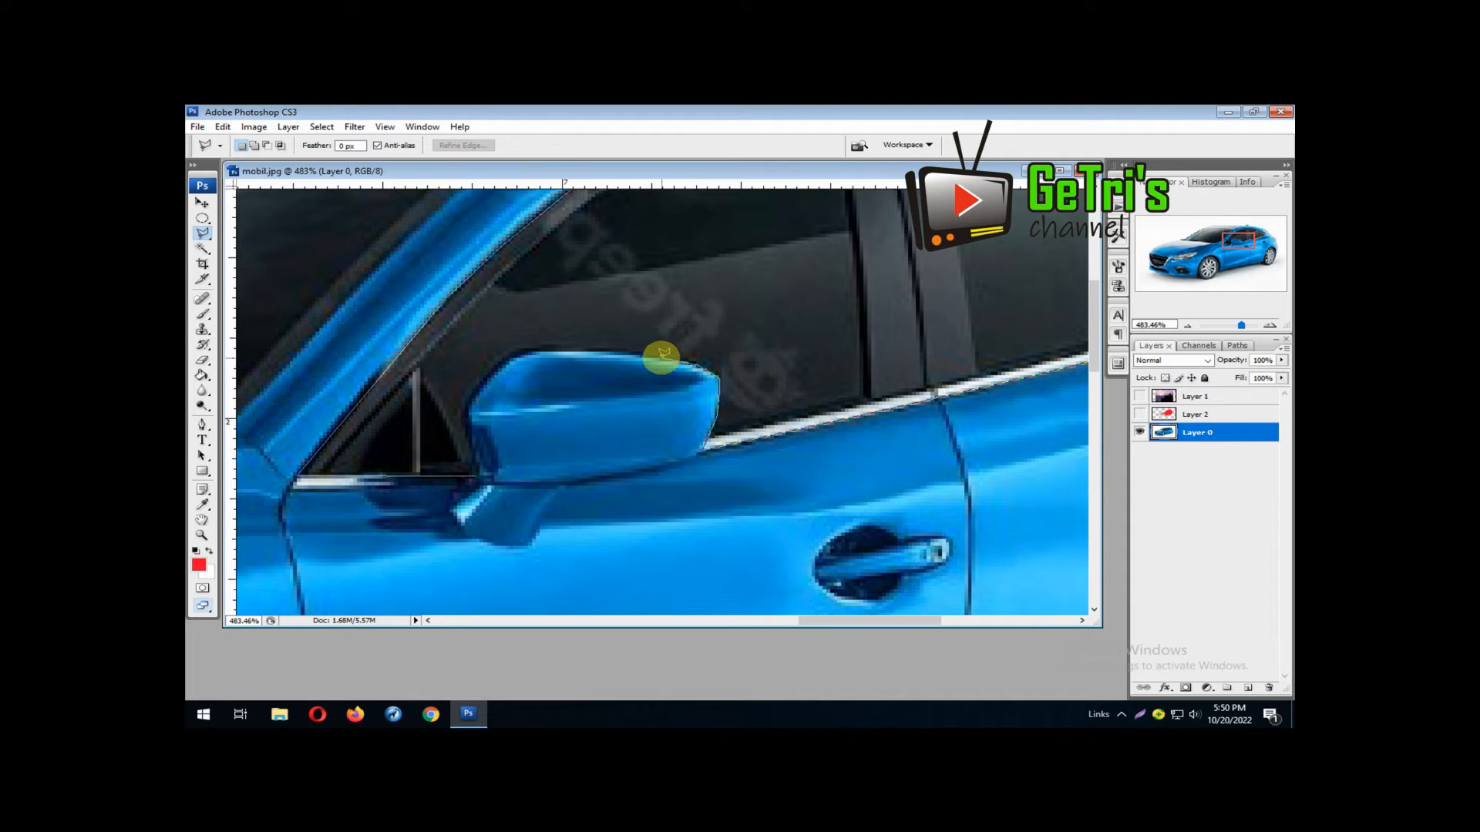
left_click(527, 351)
left_click(471, 397)
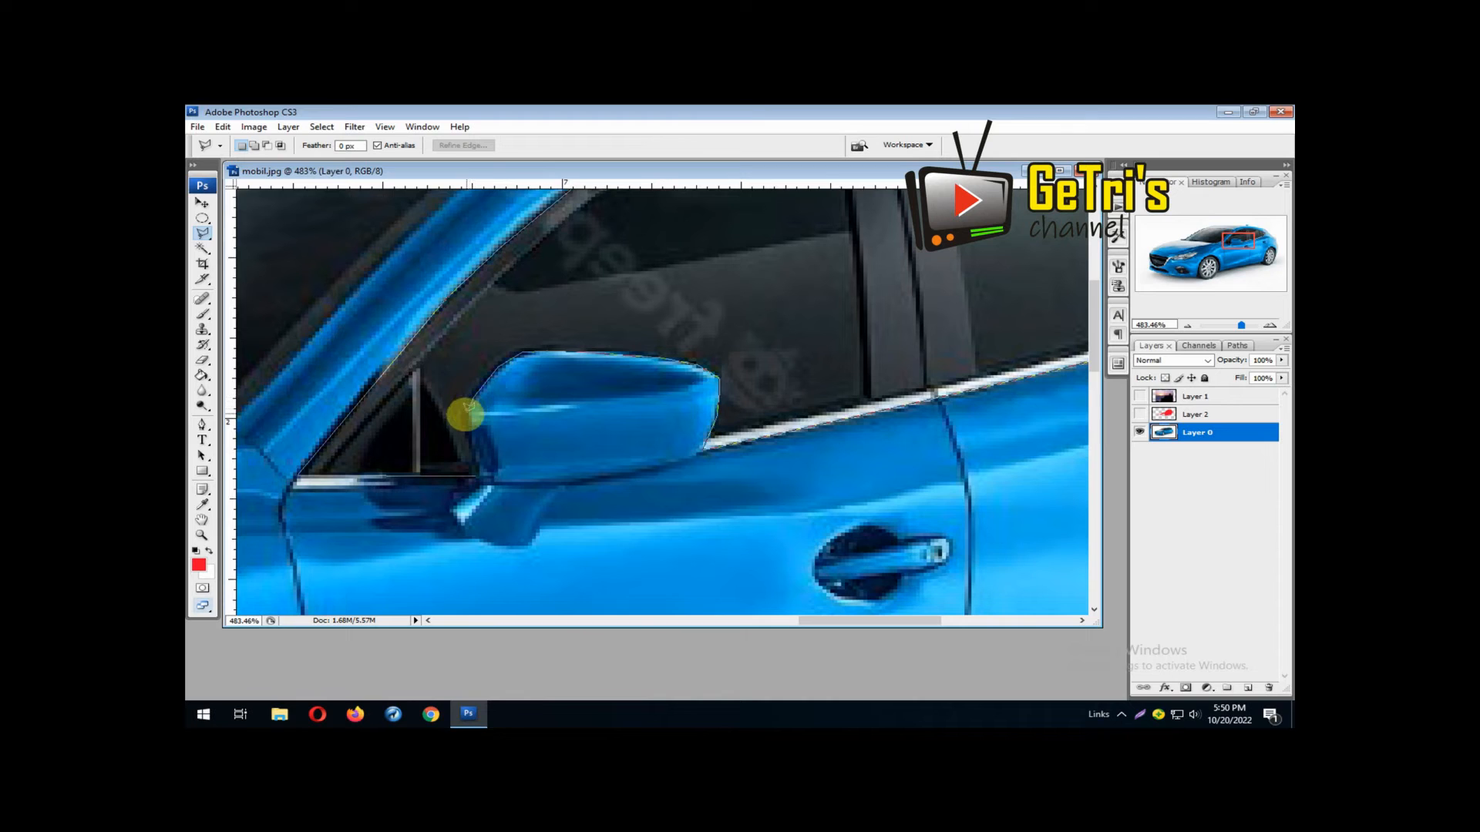
left_click(465, 426)
left_click(473, 455)
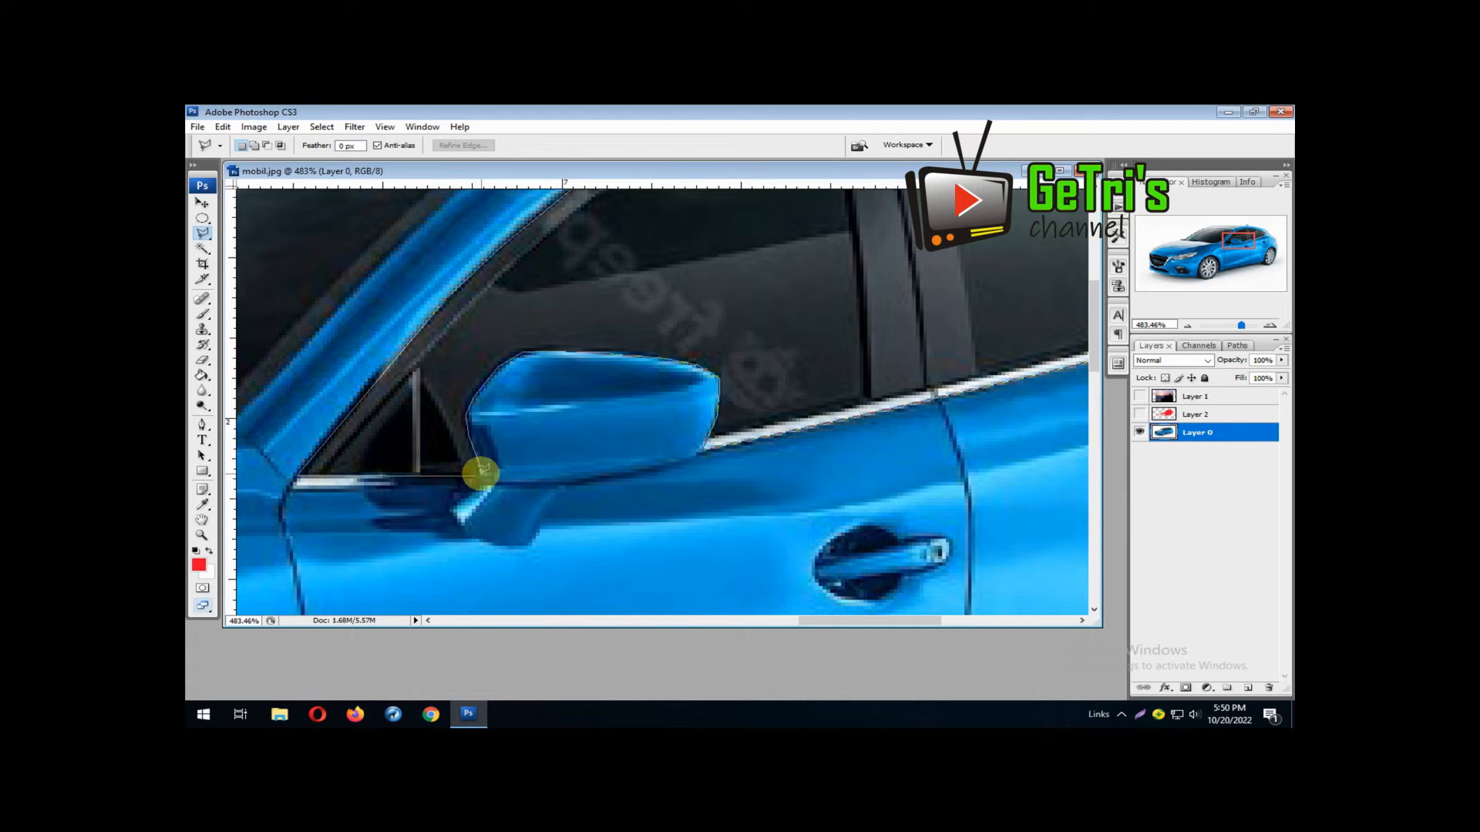
left_click(481, 474)
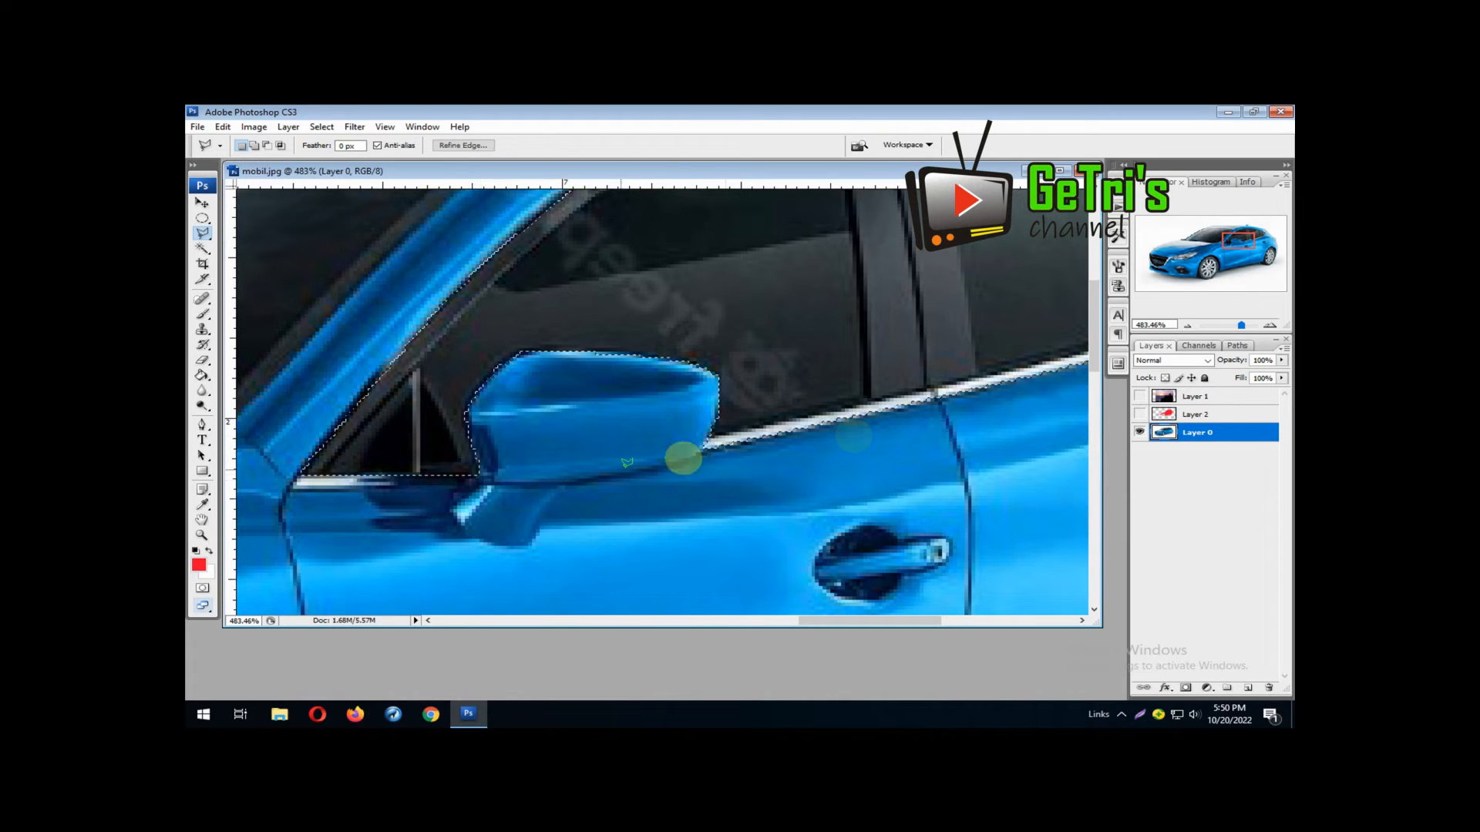
Clear the side window selection from the red body layer (Layer 2), remove the selection and fit the whole car in view
left_click(1140, 414)
left_click(1197, 415)
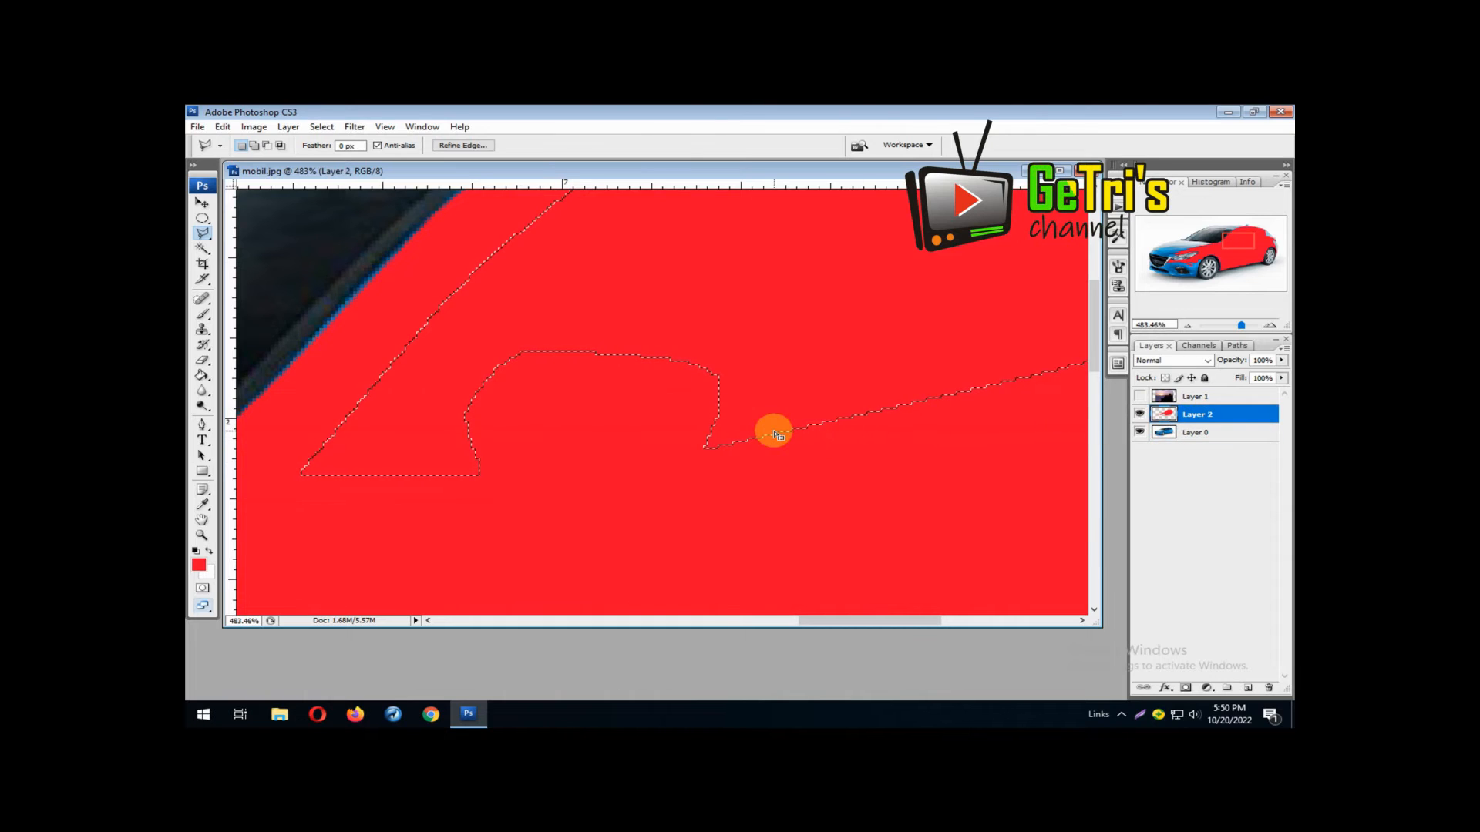
key("Delete")
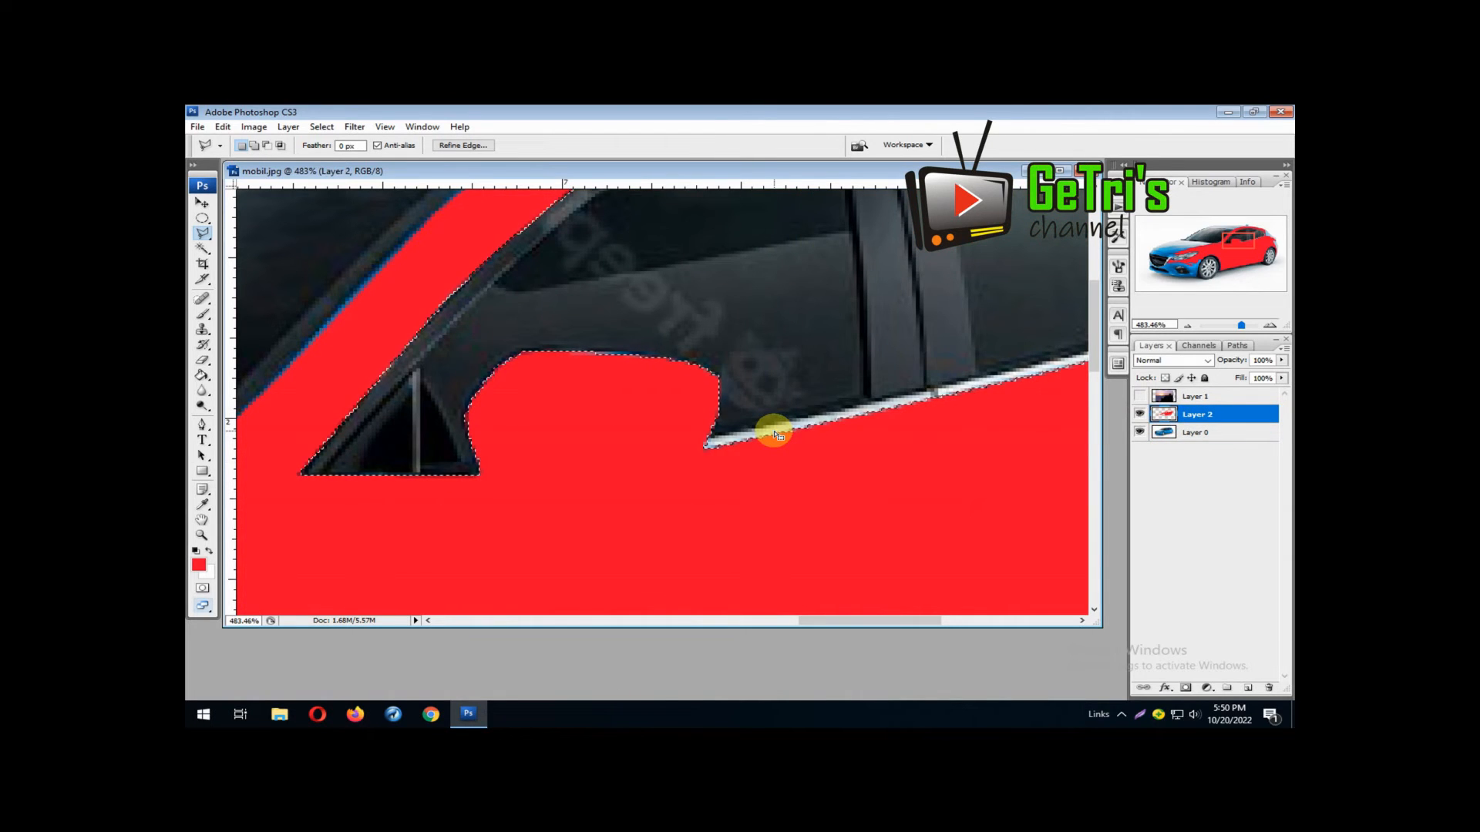
key("ctrl+d")
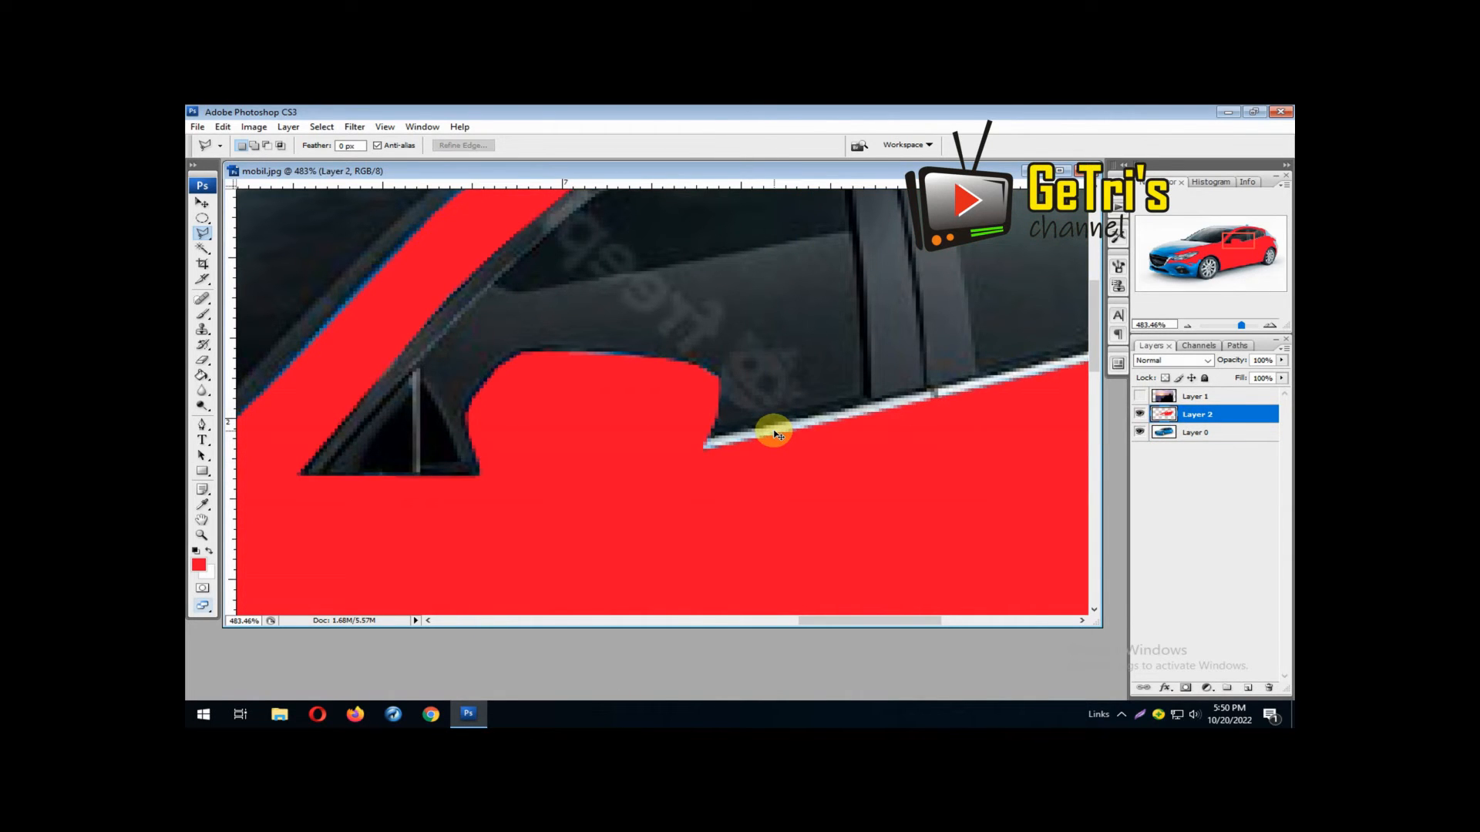
key("ctrl+0")
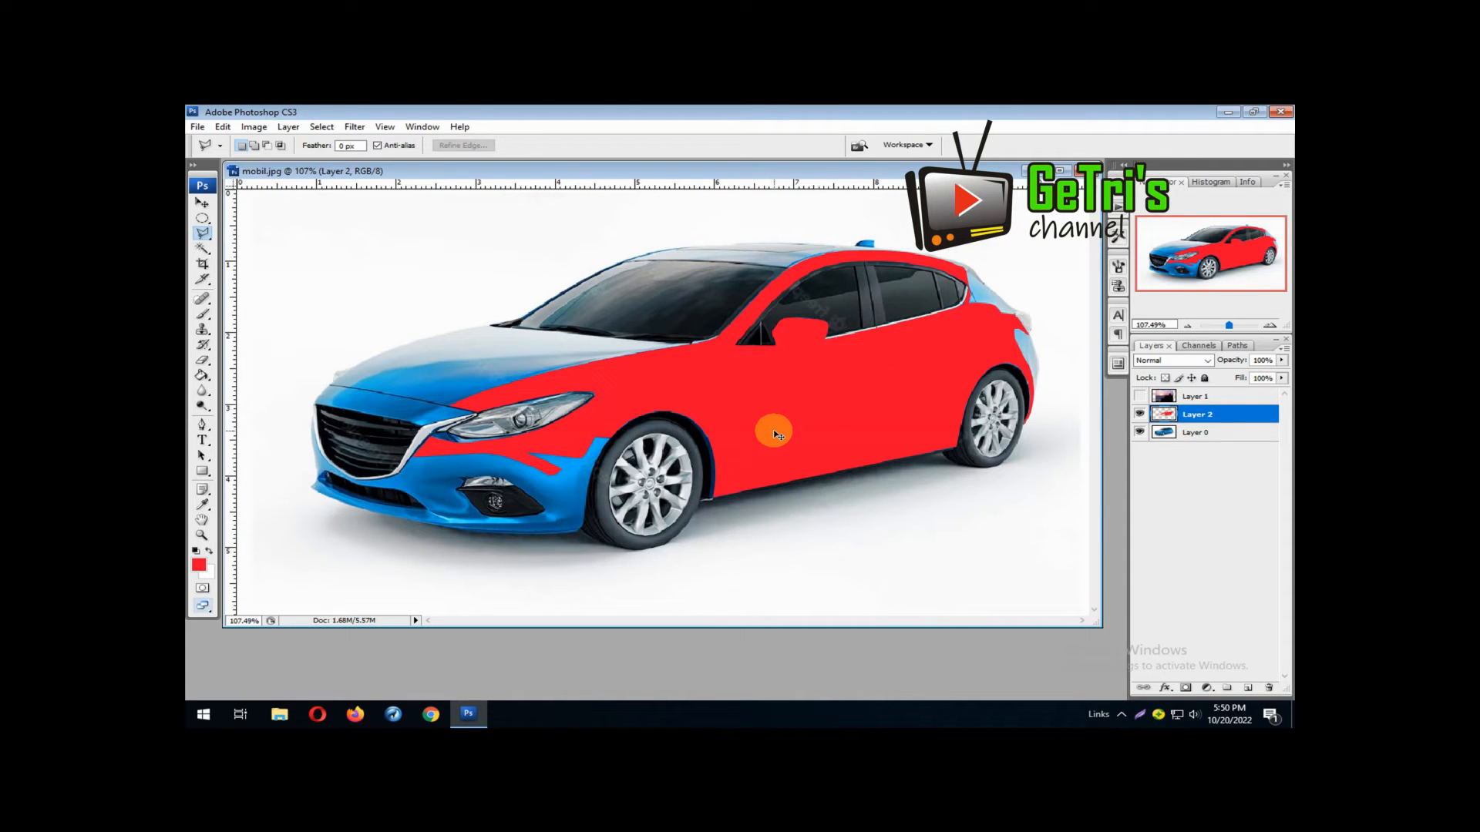
Show the sunset panorama layer and shift it slightly down and to the right over the car body, with no selection active
left_click(204, 248)
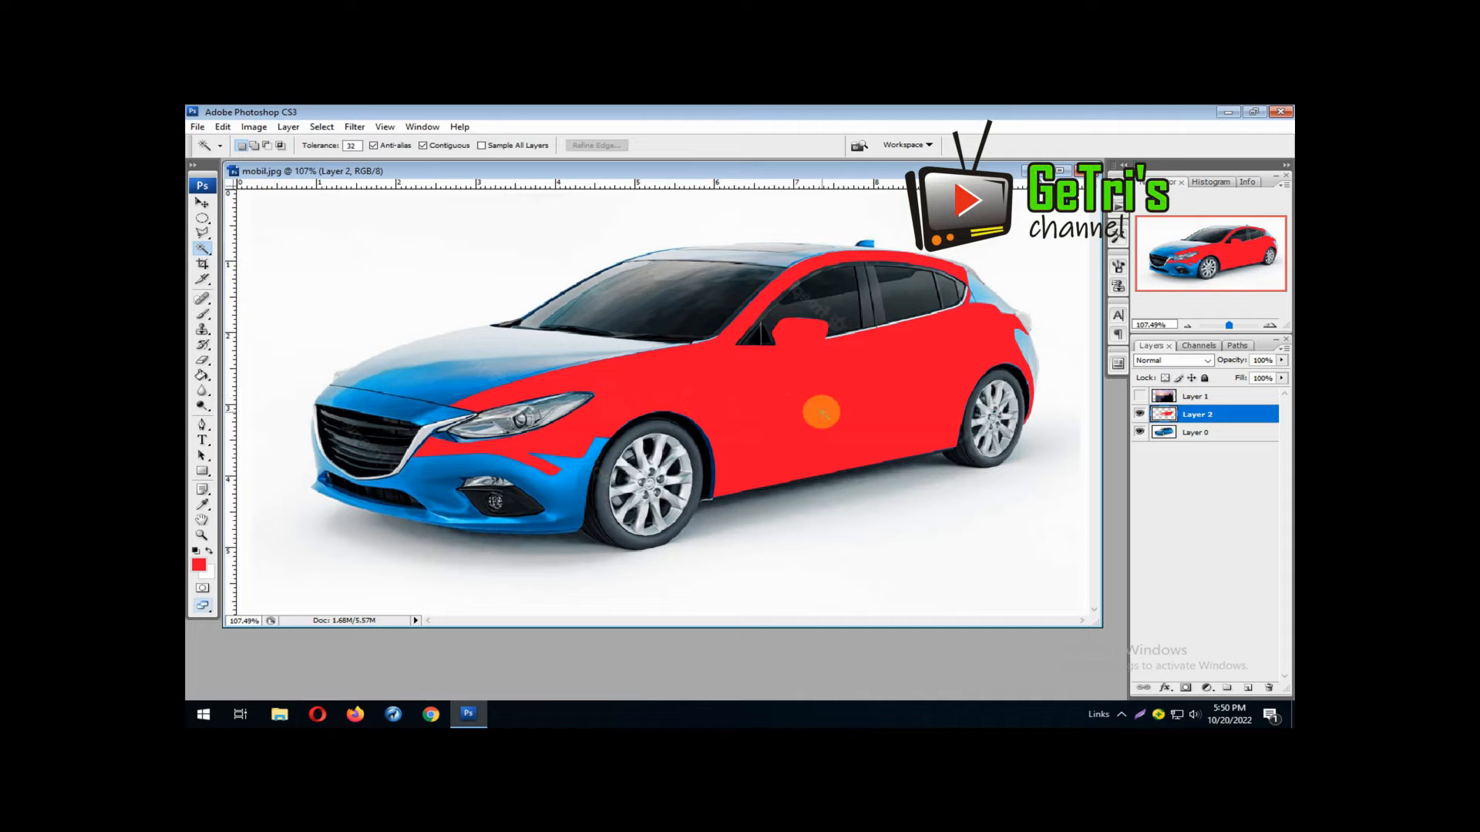
left_click(822, 415)
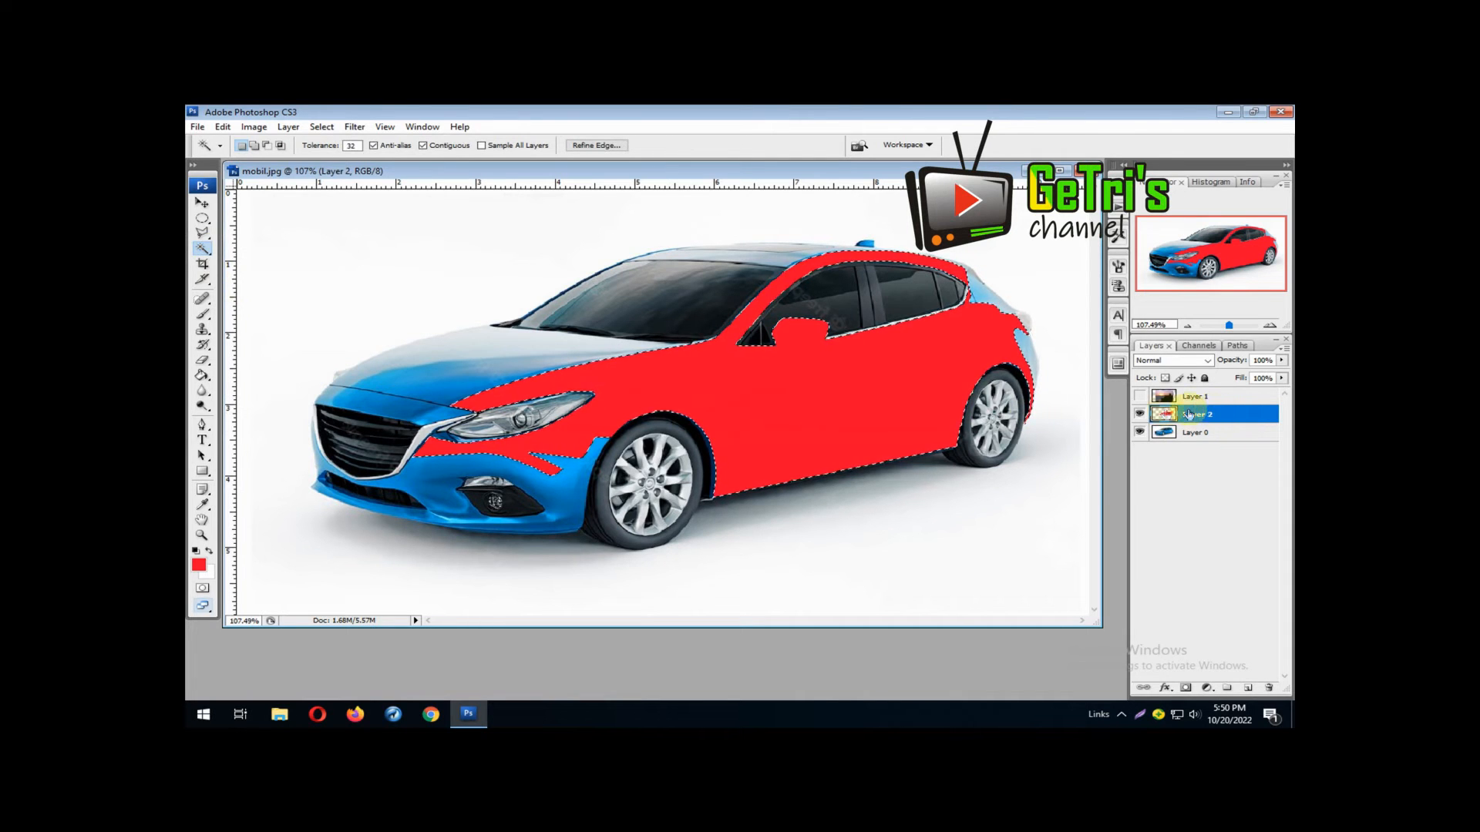
left_click(1140, 398)
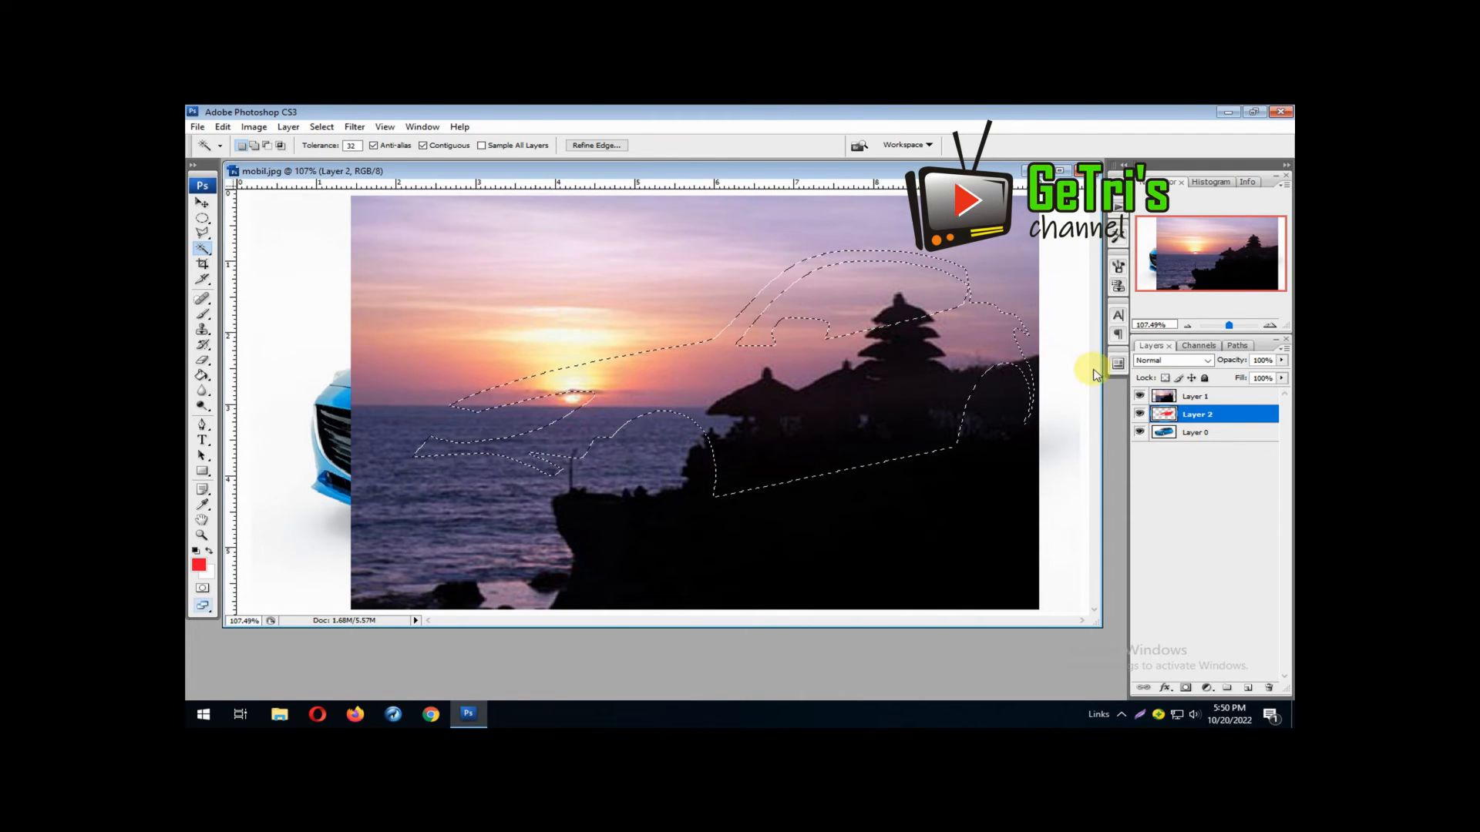
left_click(1192, 396)
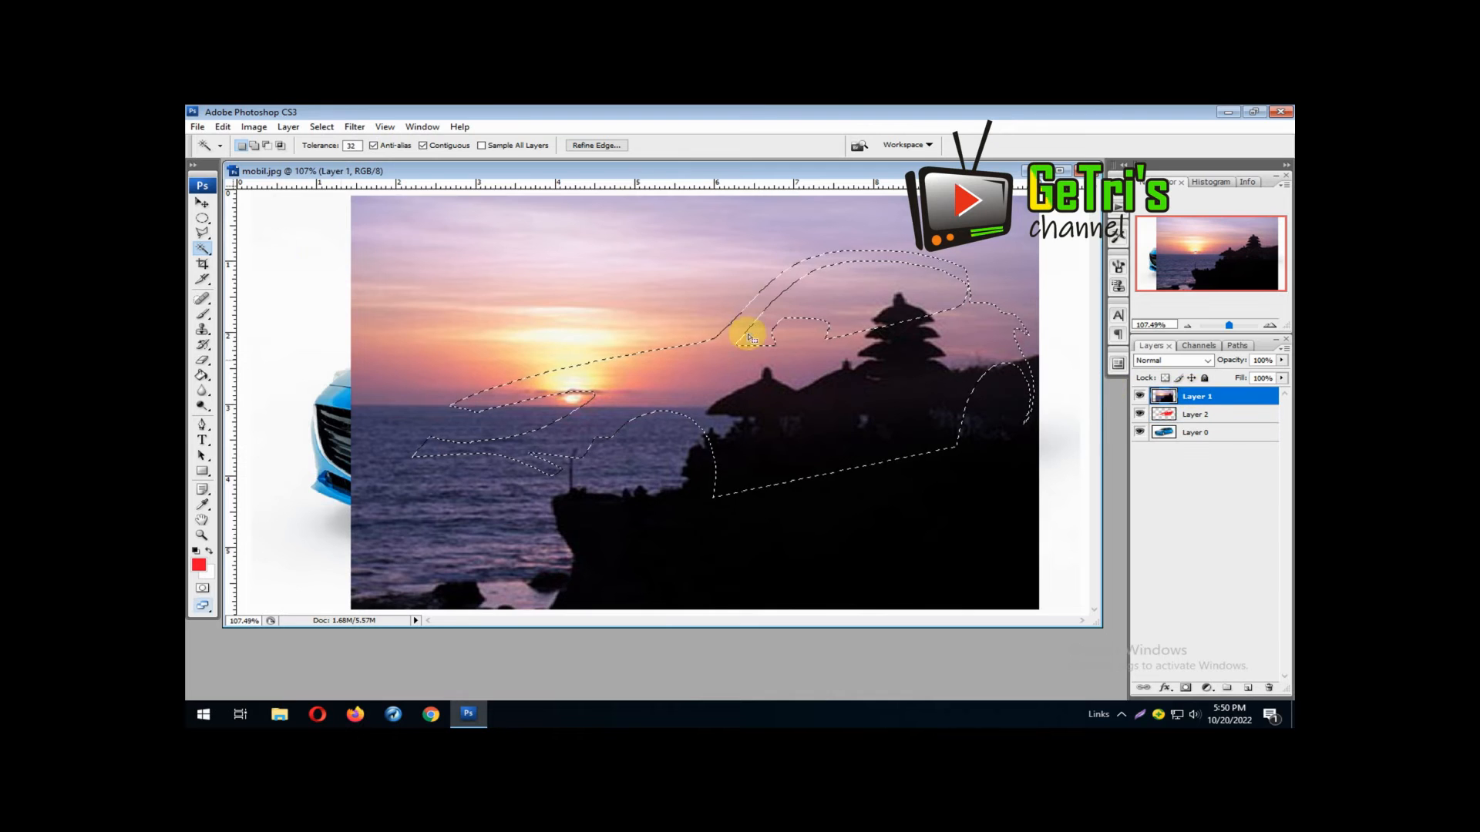
left_click(201, 204)
left_click_drag(601, 290, 617, 332)
key("ctrl+d")
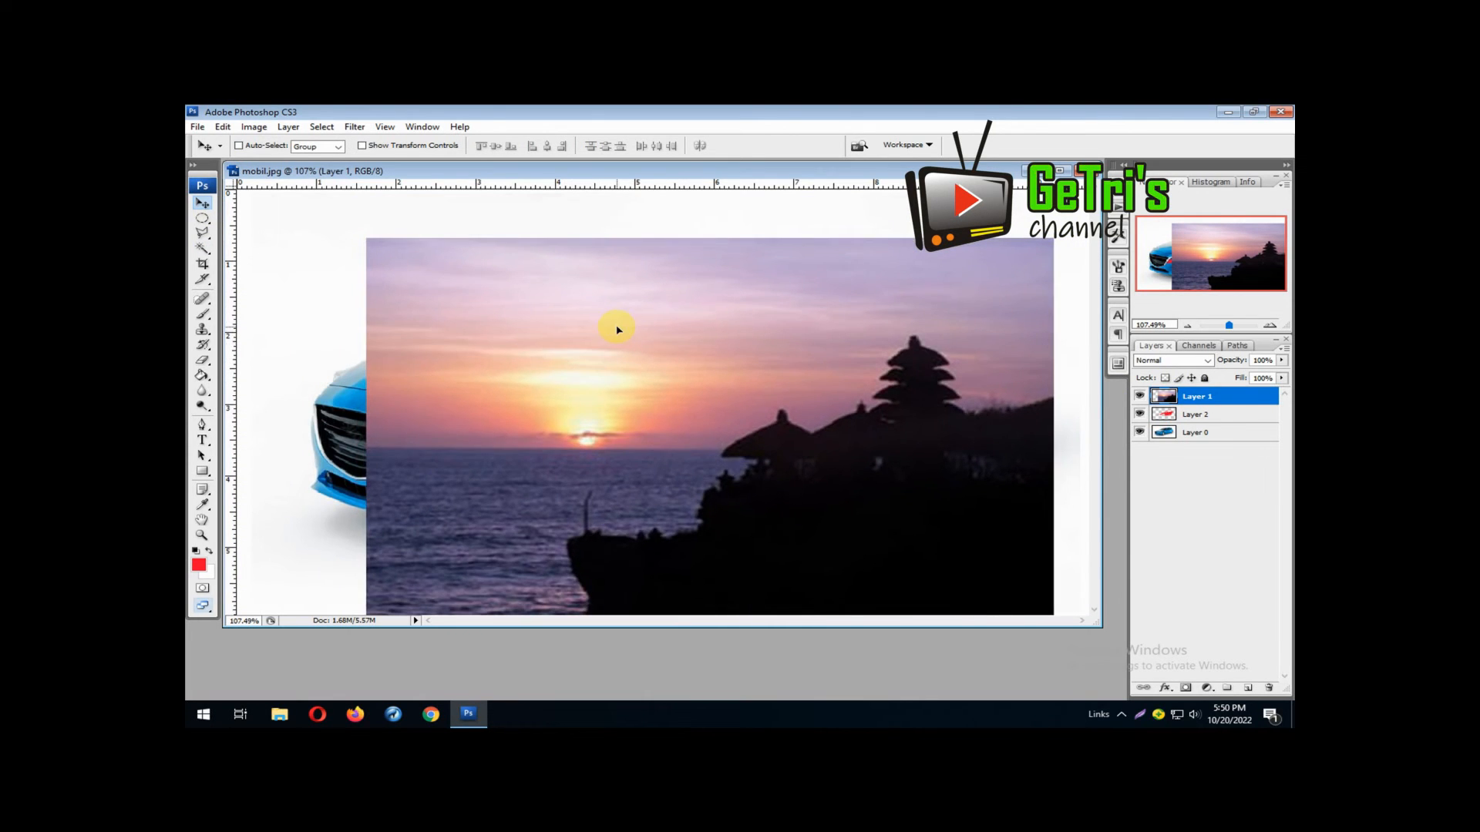
Try to copy the sunset onto a new layer using a Magic Wand selection made on Layer 2, and preview it without Layers 1 and 2
left_click(1198, 414)
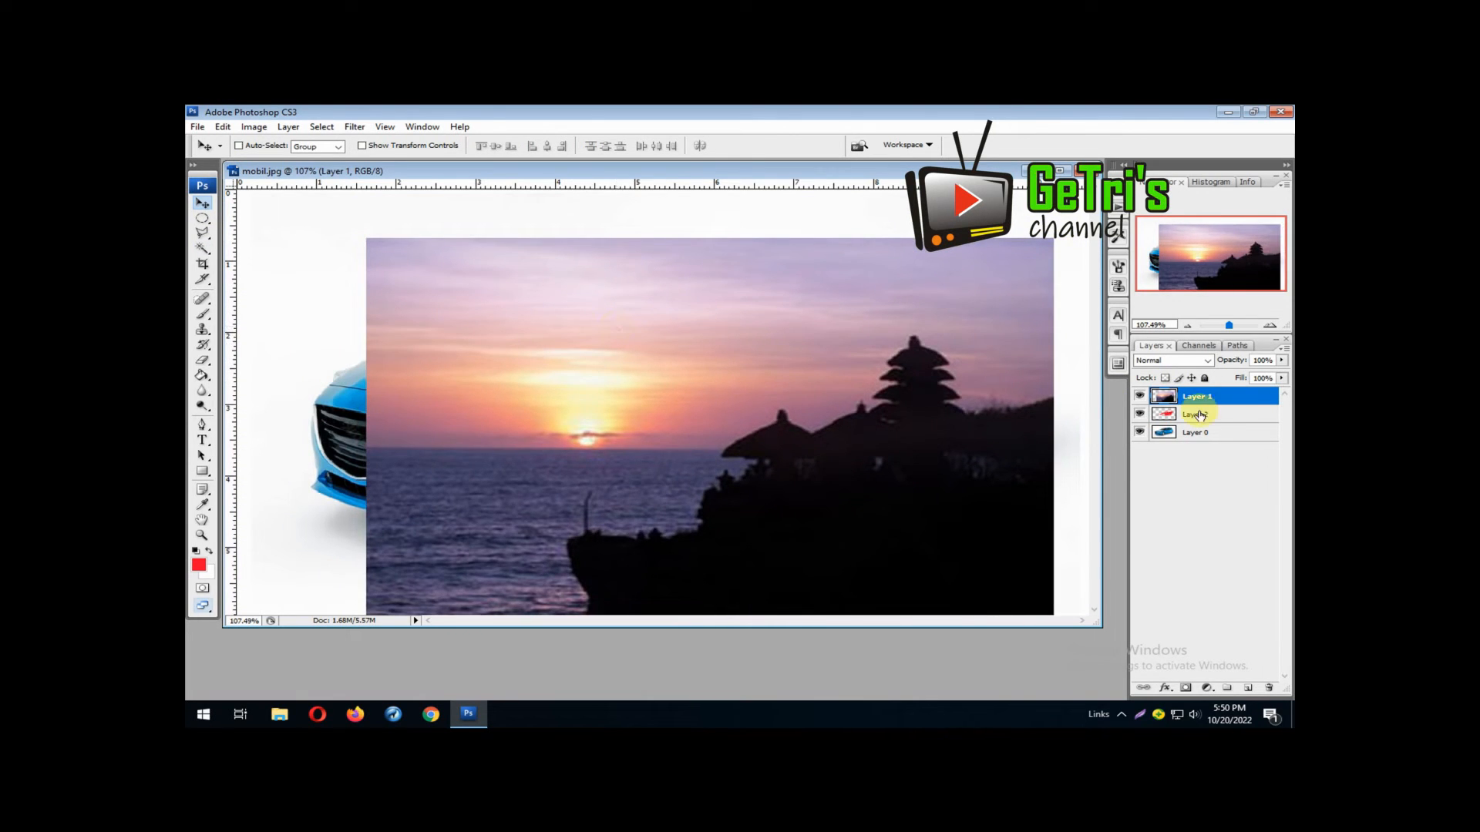
left_click(202, 249)
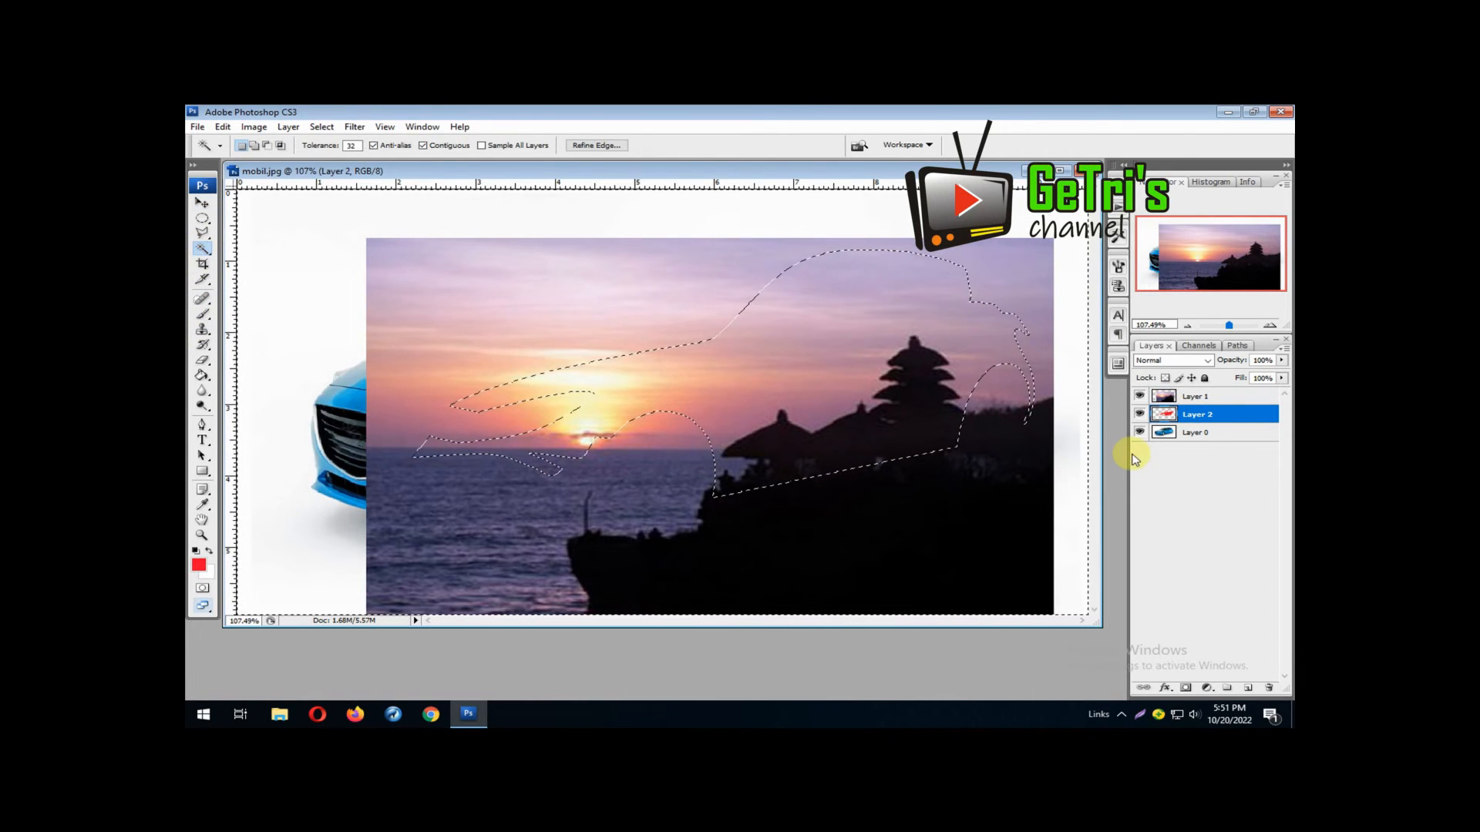
left_click(1206, 398)
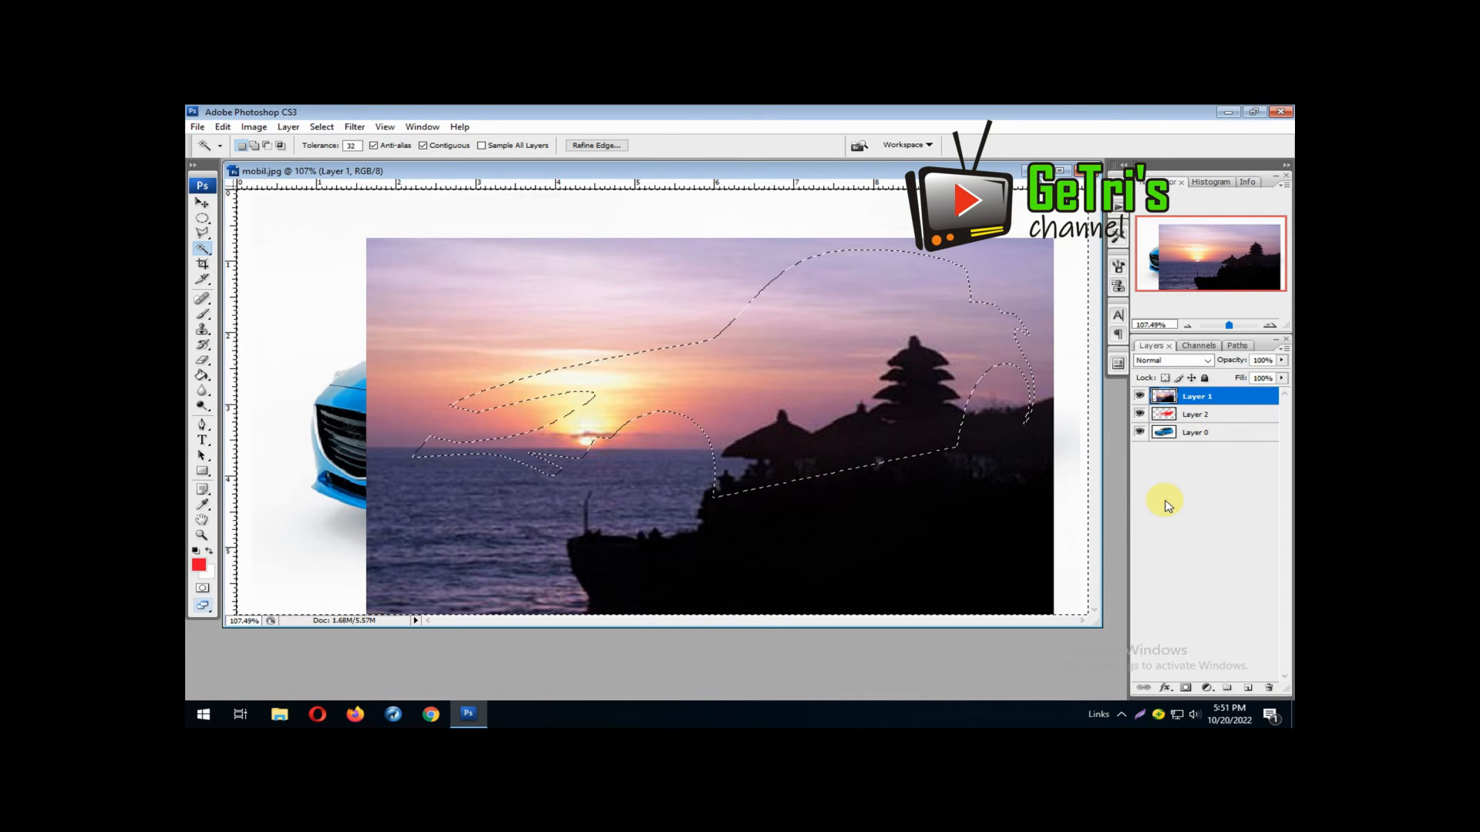
left_click(1249, 687)
key("ctrl+v")
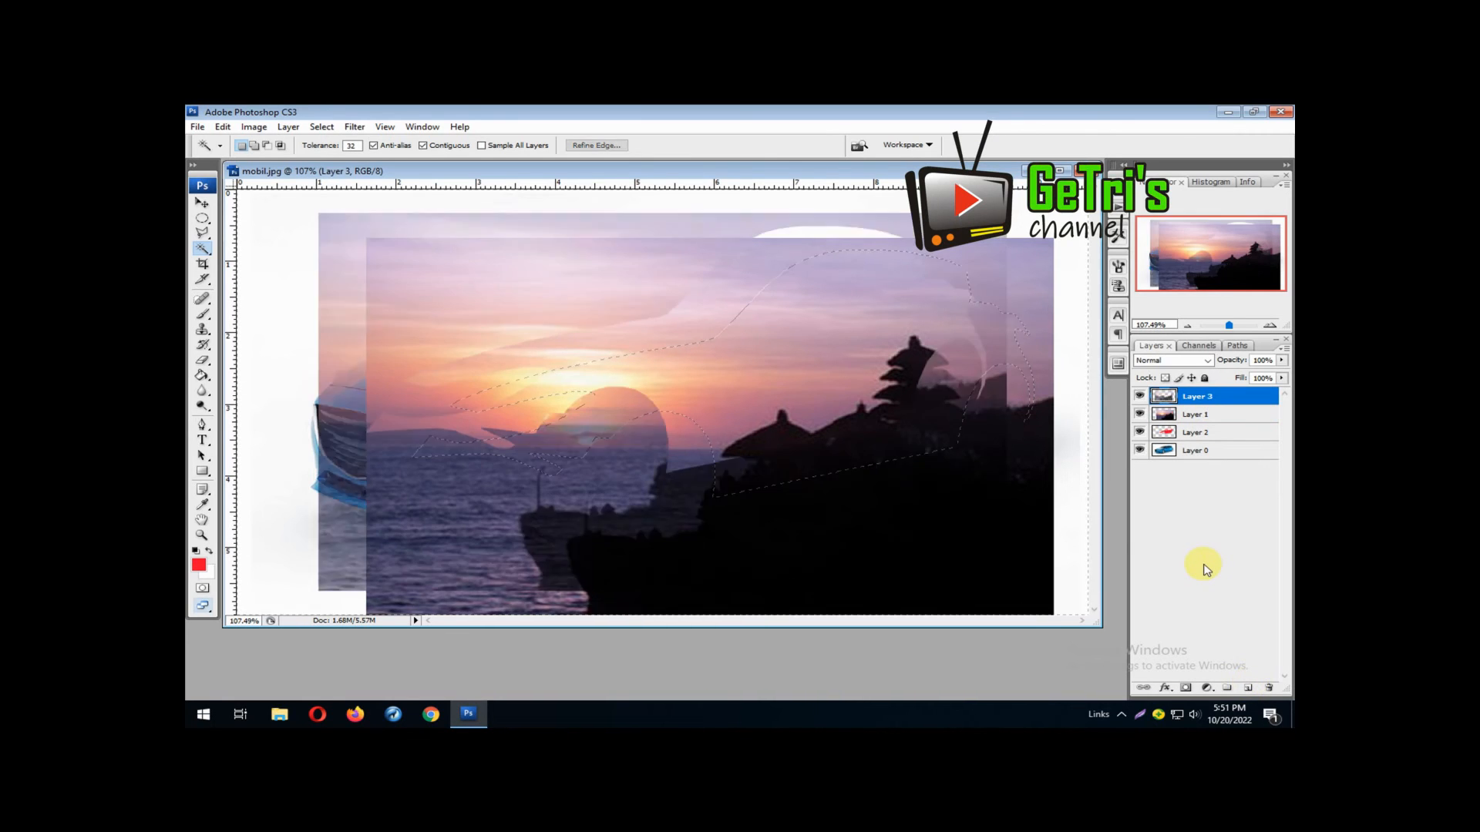
left_click(1141, 415)
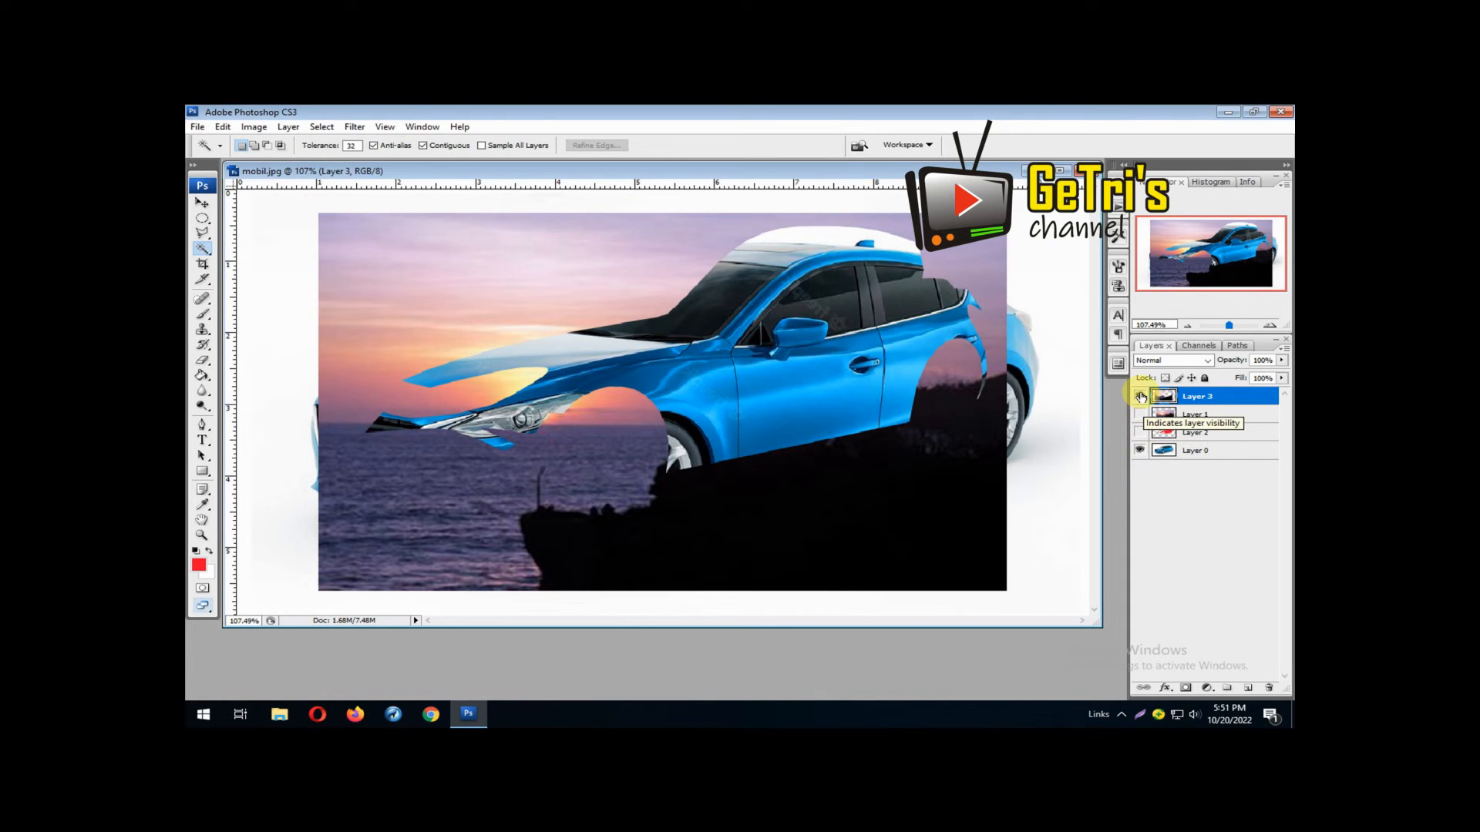
left_click(1141, 397)
left_click(1141, 397)
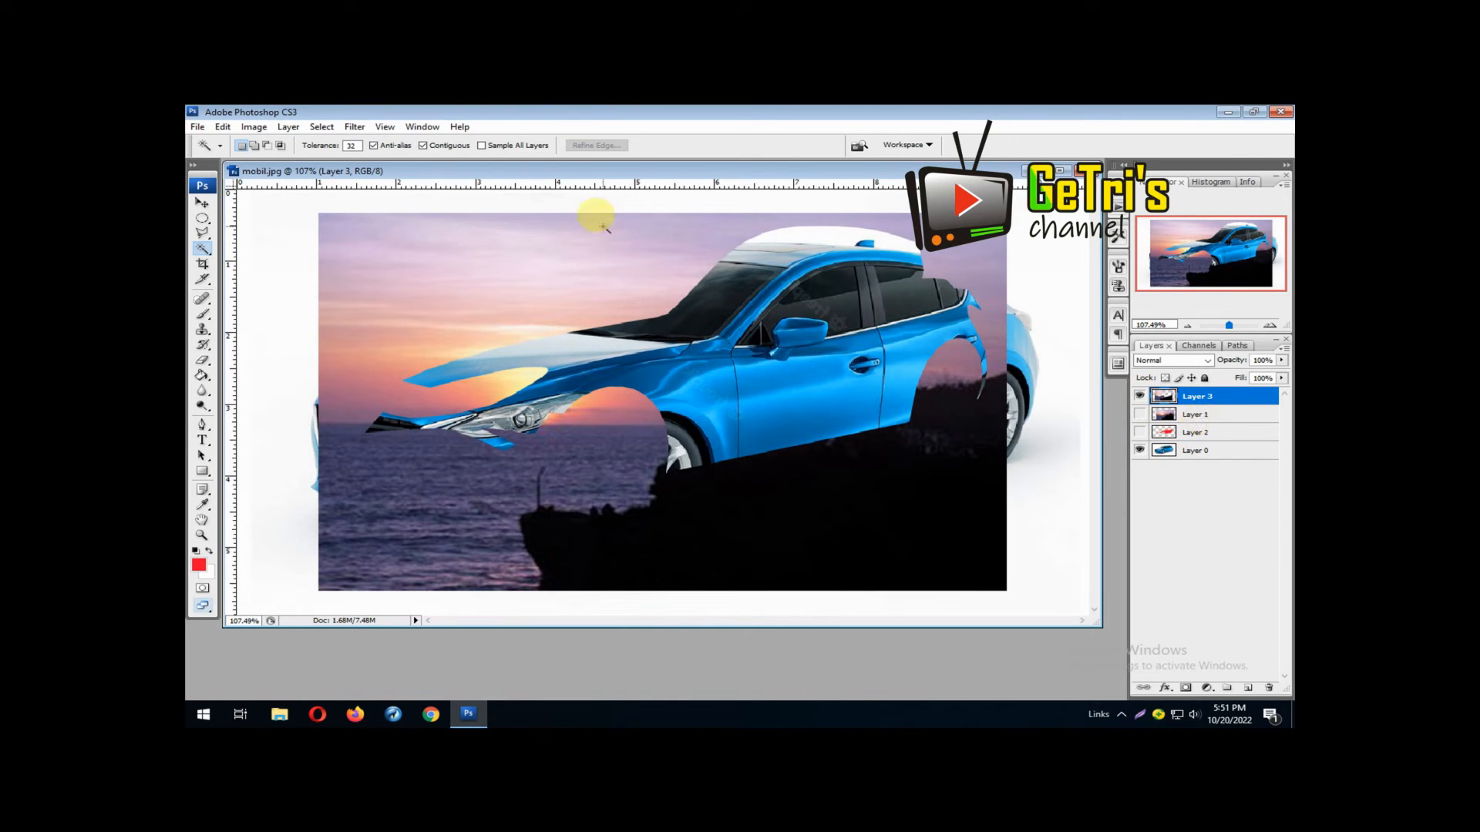
Revert the document history to the last Magic Wand state, before the new layer and paste, and close the history
left_click(416, 128)
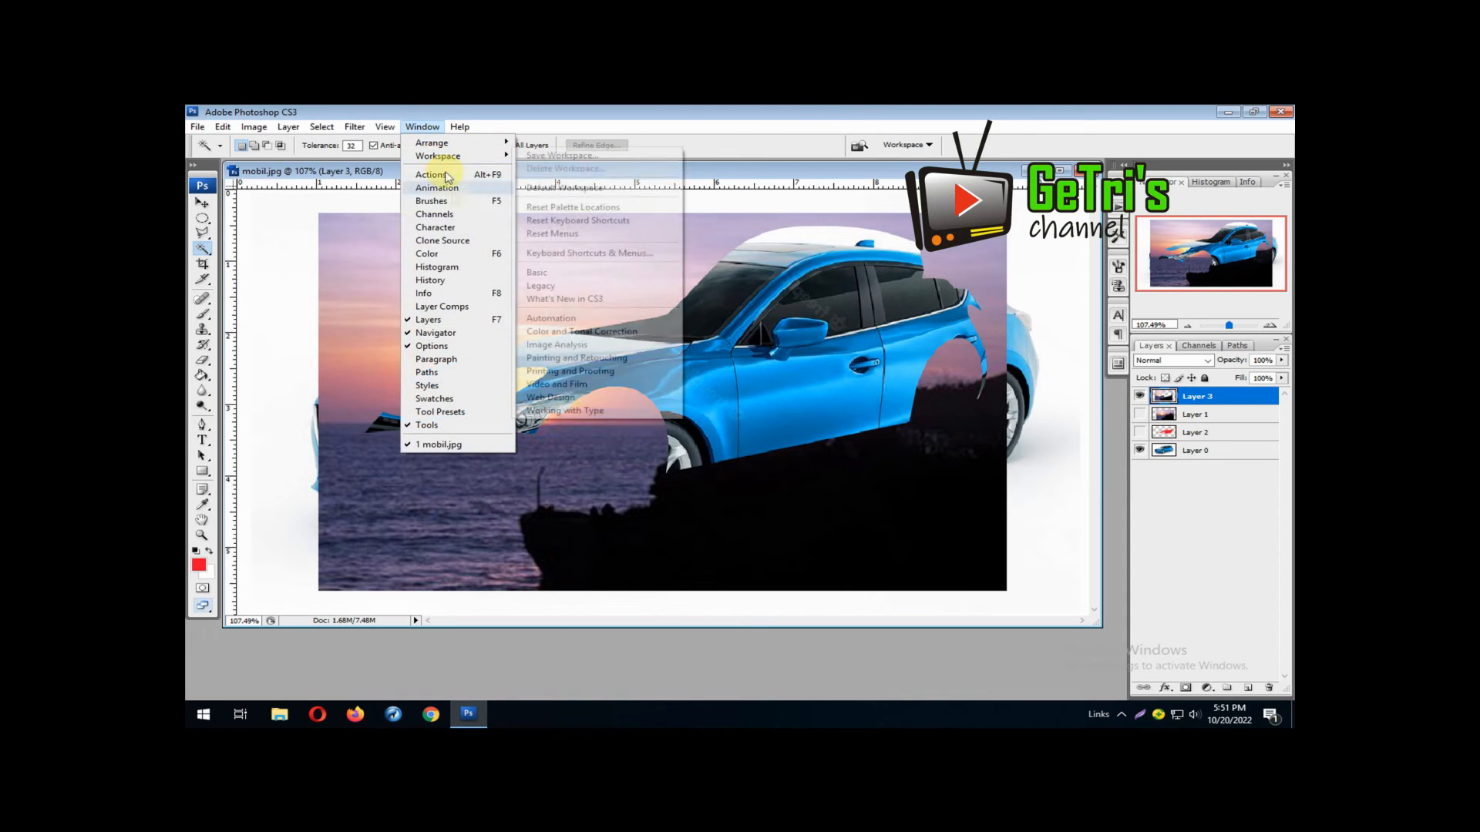
left_click(471, 282)
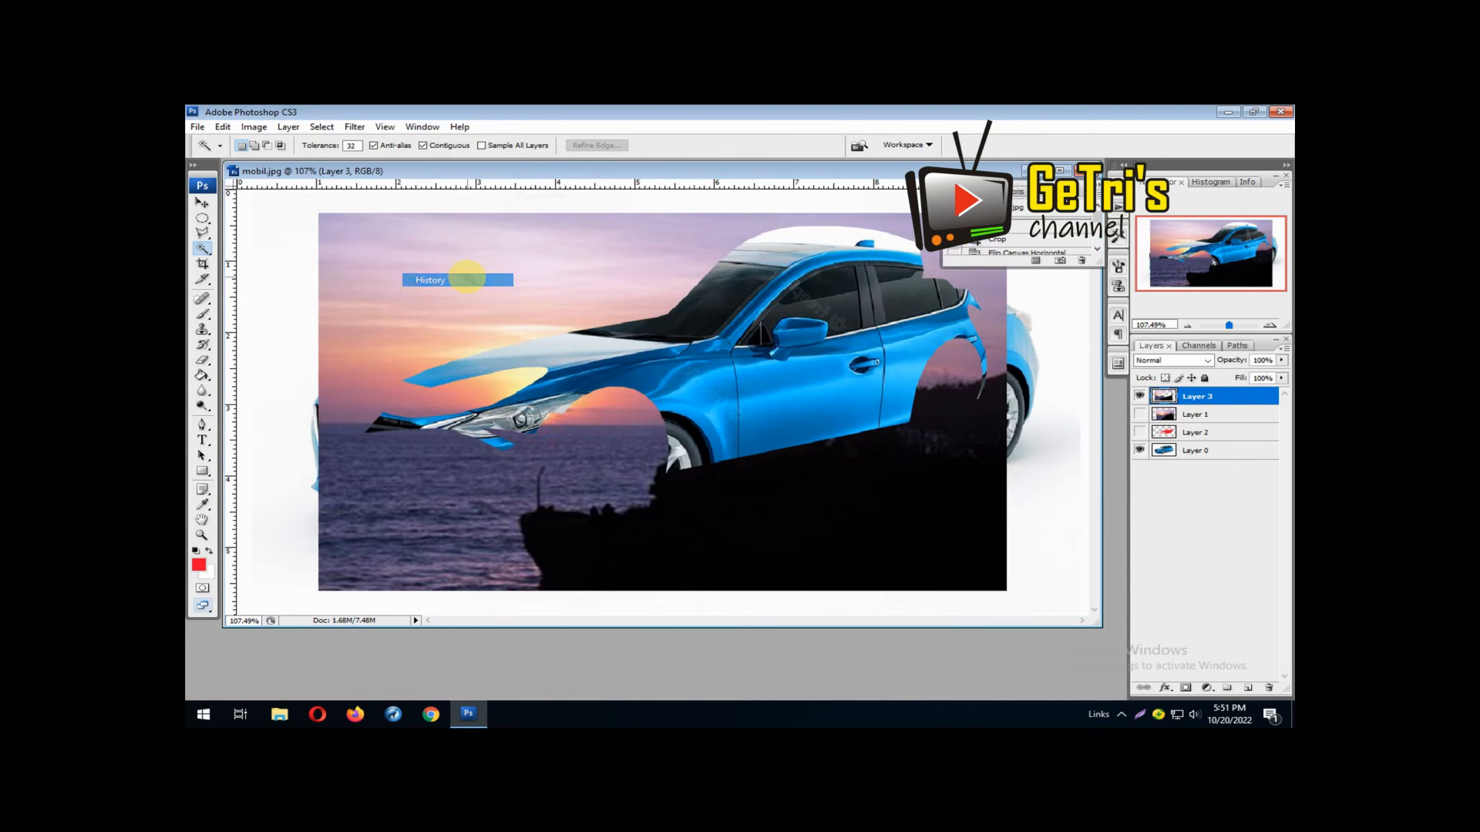
left_click_drag(1102, 268, 1064, 576)
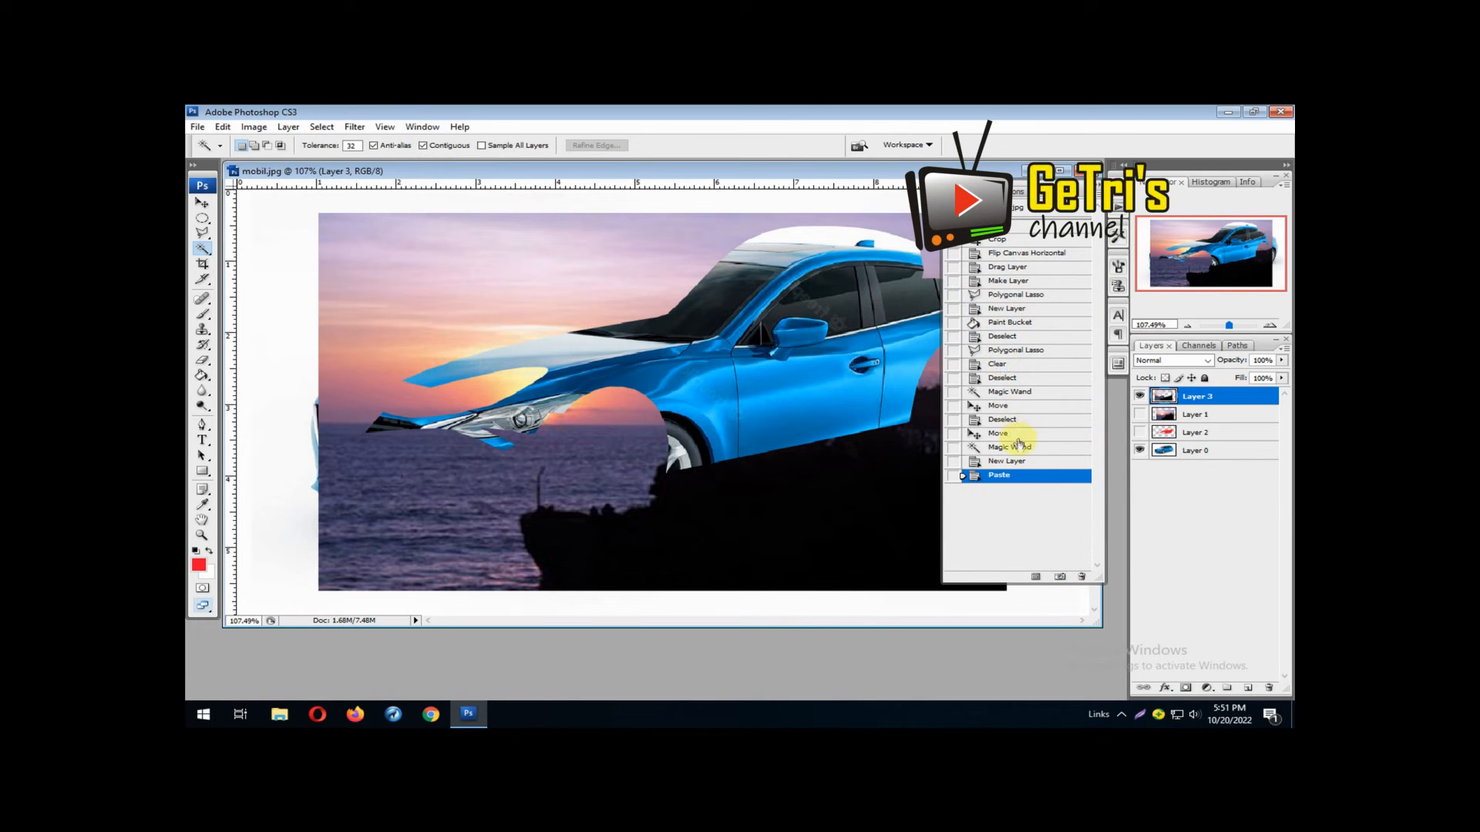
left_click(1021, 450)
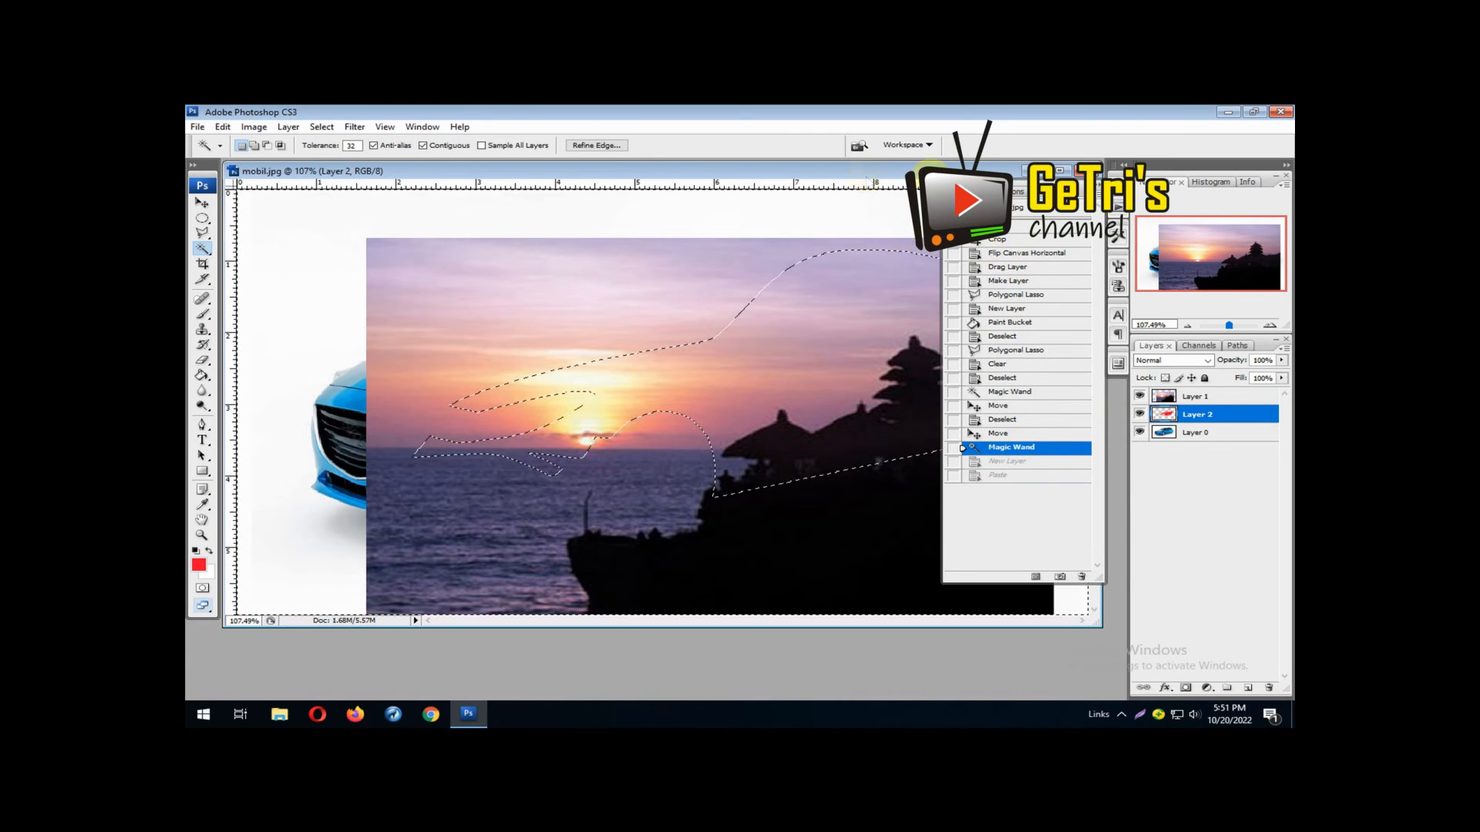
left_click(1098, 185)
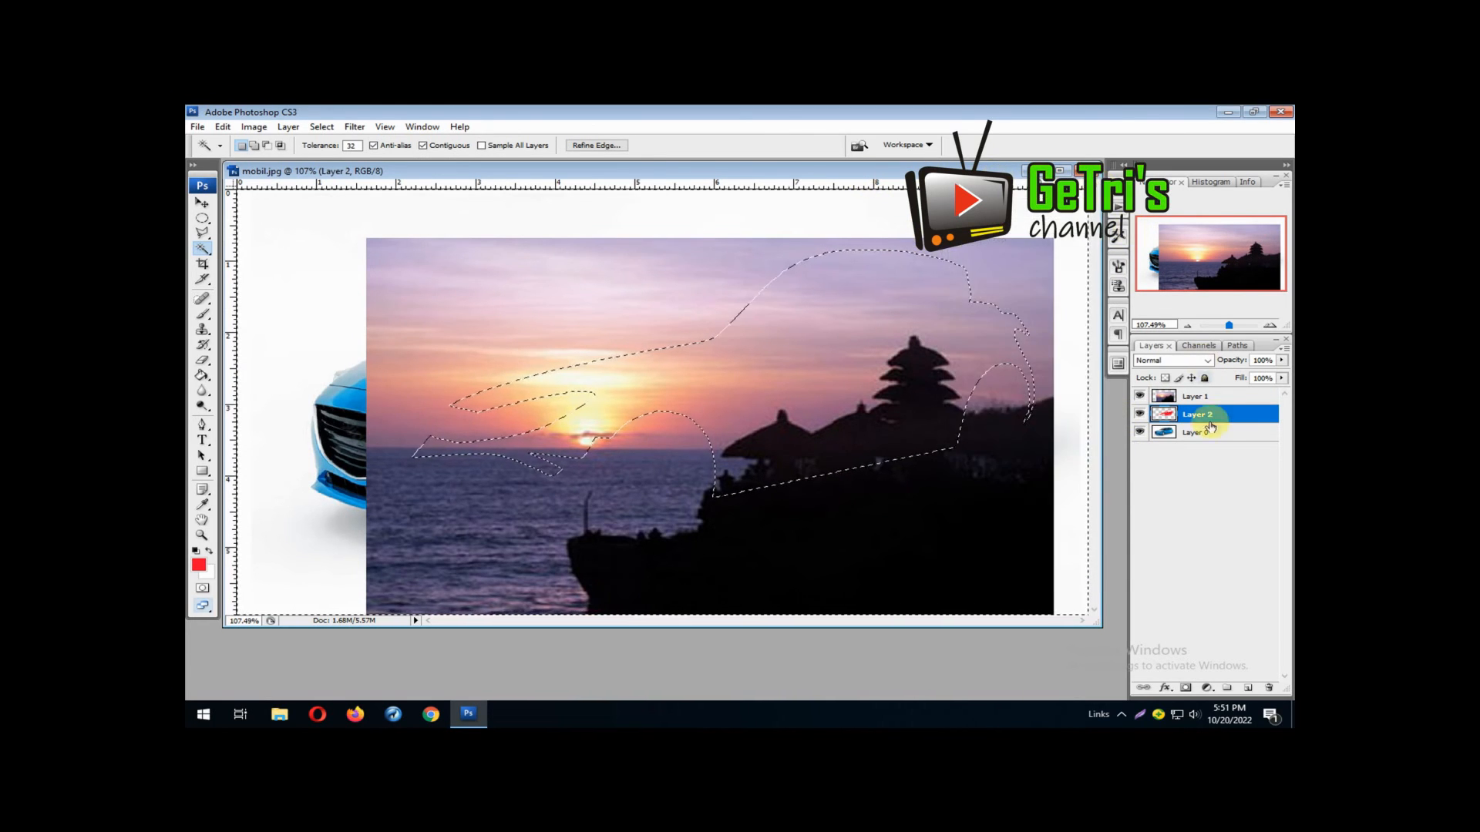
Discard the old selection, hide the sunset layer, select the red body shape on Layer 2 with the Magic Wand, and reactivate the visible sunset layer
left_click(1215, 398)
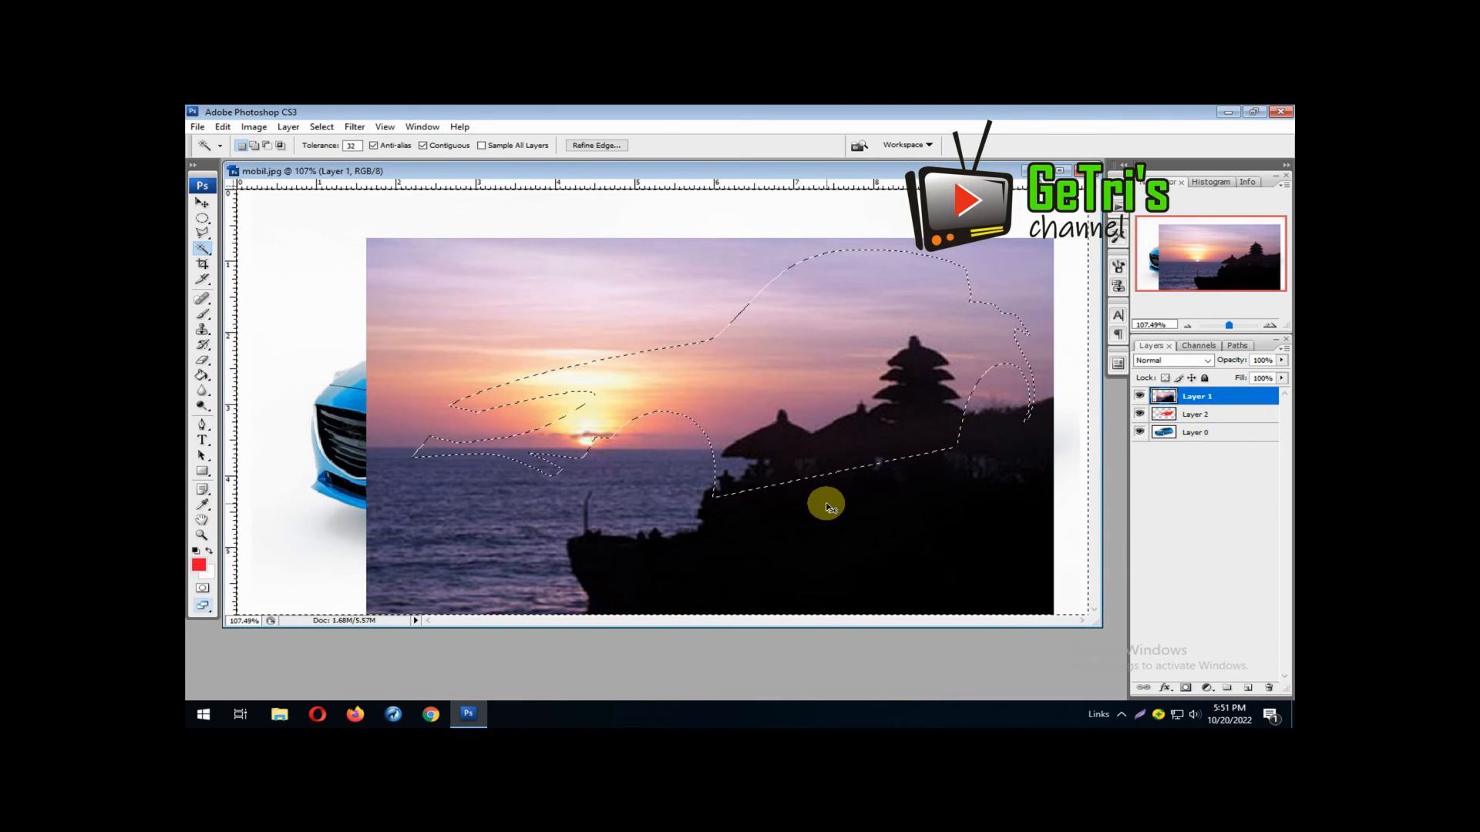
left_click(1197, 415)
left_click(1139, 395)
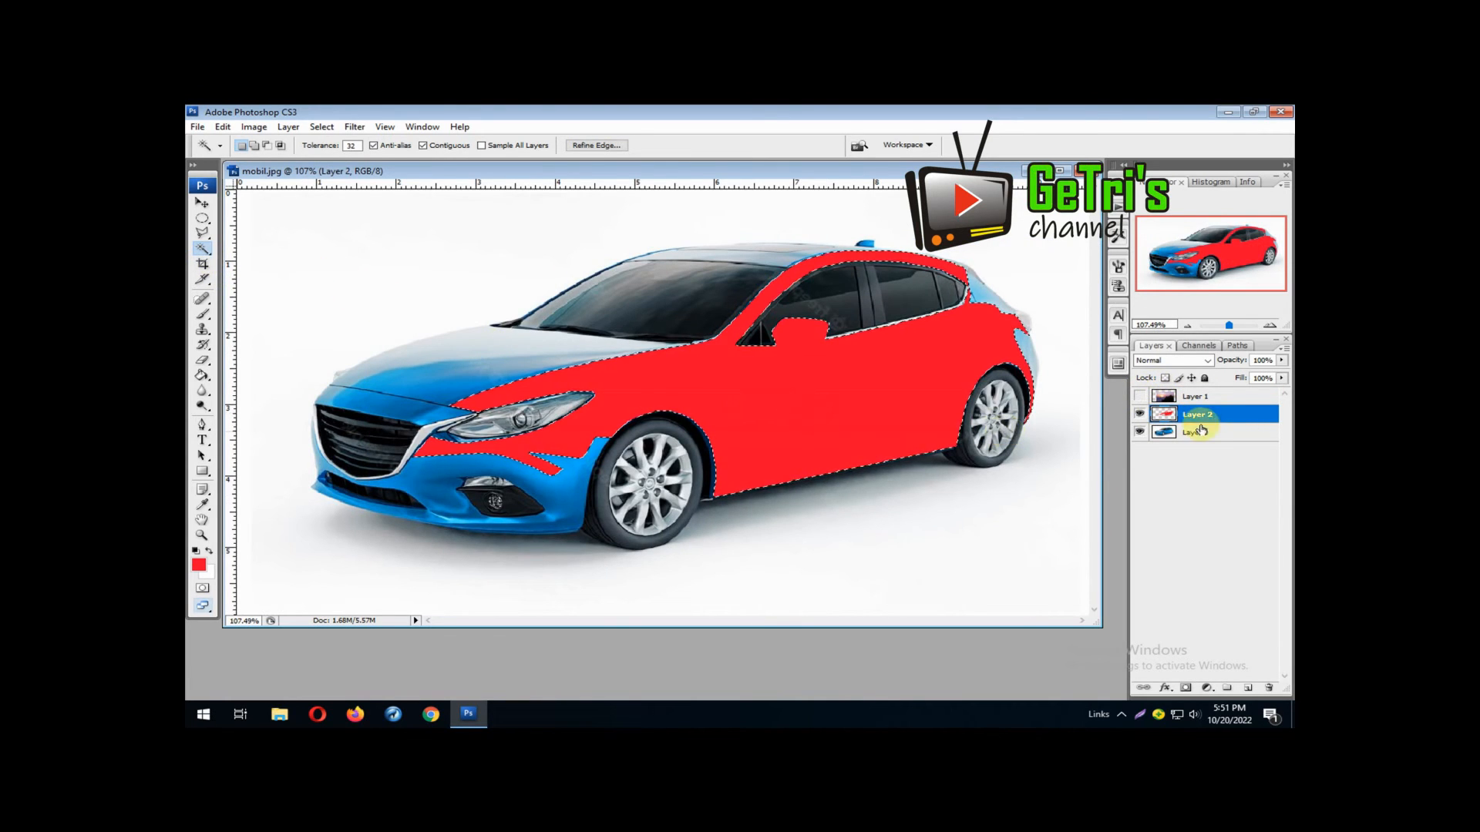
left_click(1197, 396)
left_click(1140, 395)
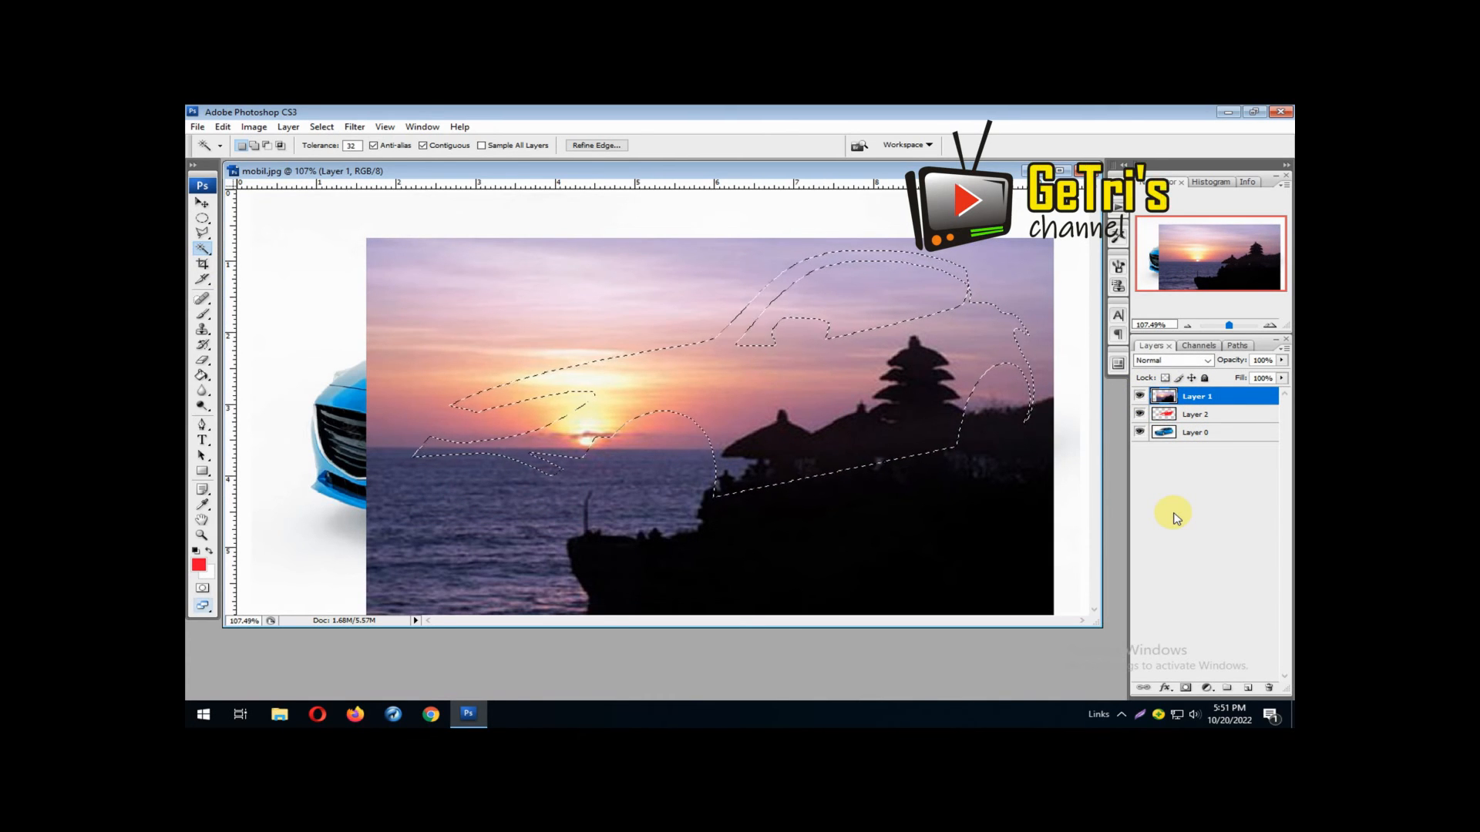
Copy the body-shaped sunset area onto a new layer with Layers 1 and 2 hidden, and set the new layer's fill to 38%
left_click(1248, 688)
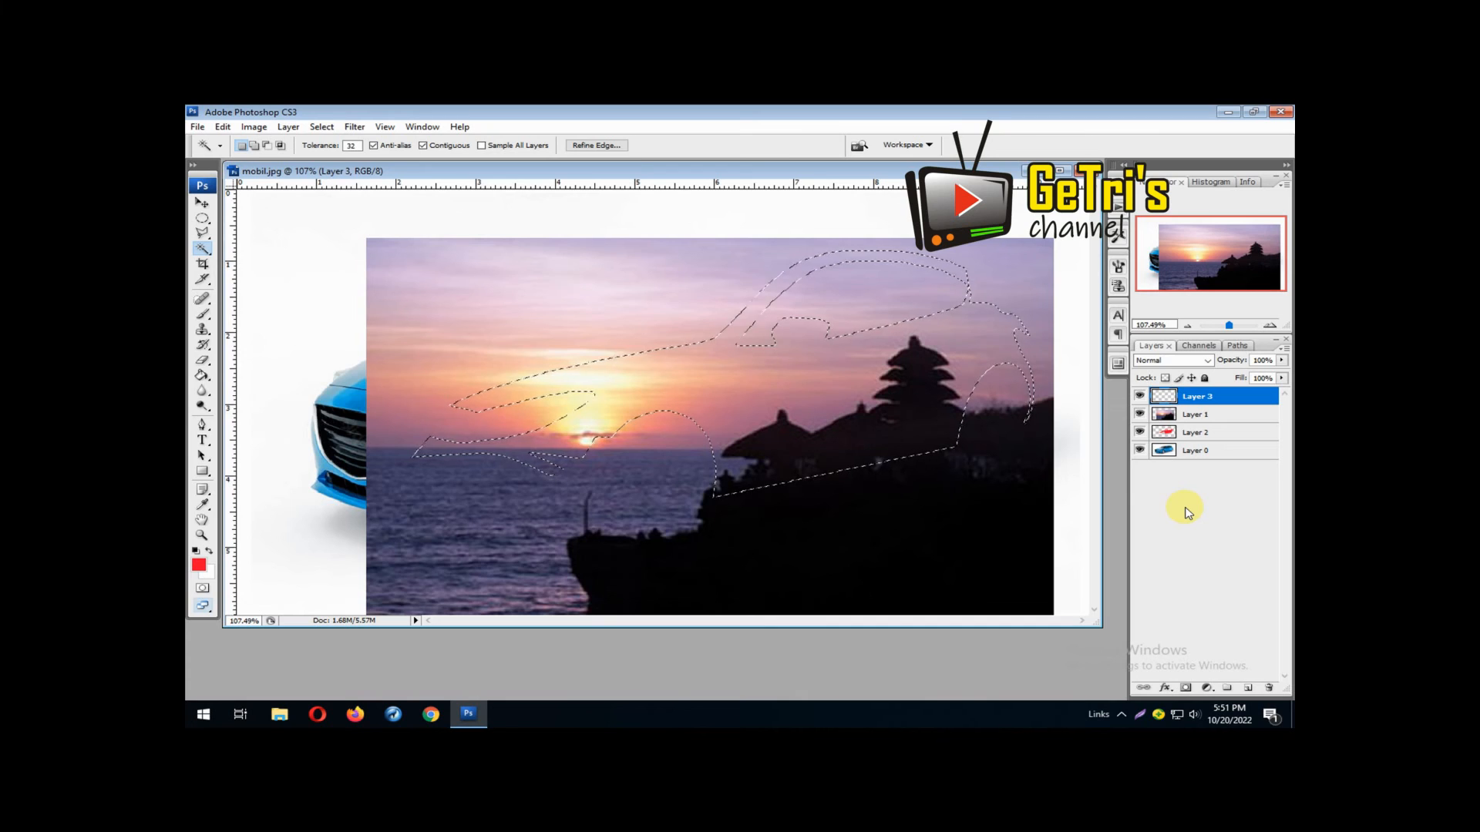
key("ctrl+v")
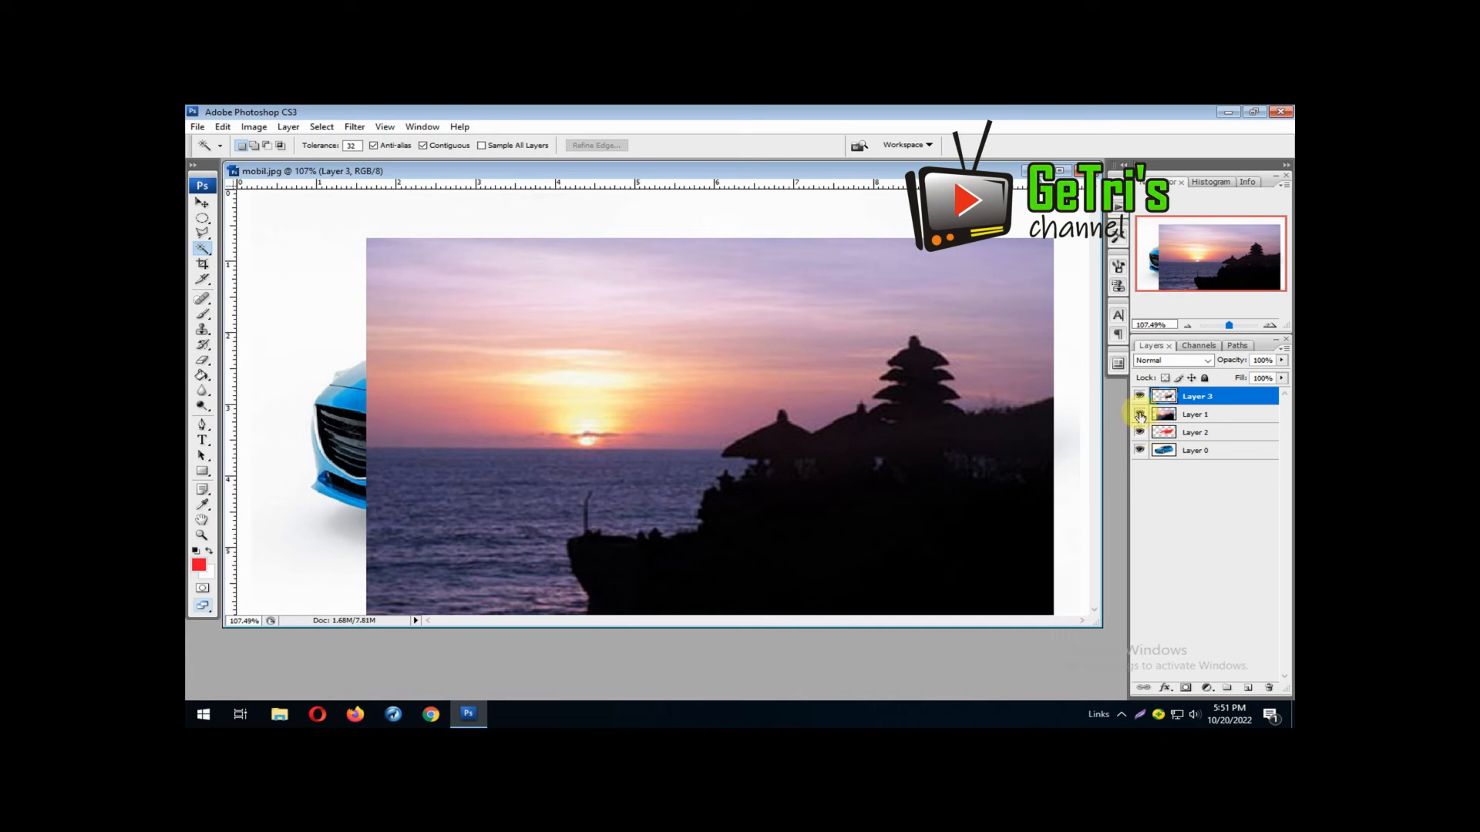
left_click(1140, 417)
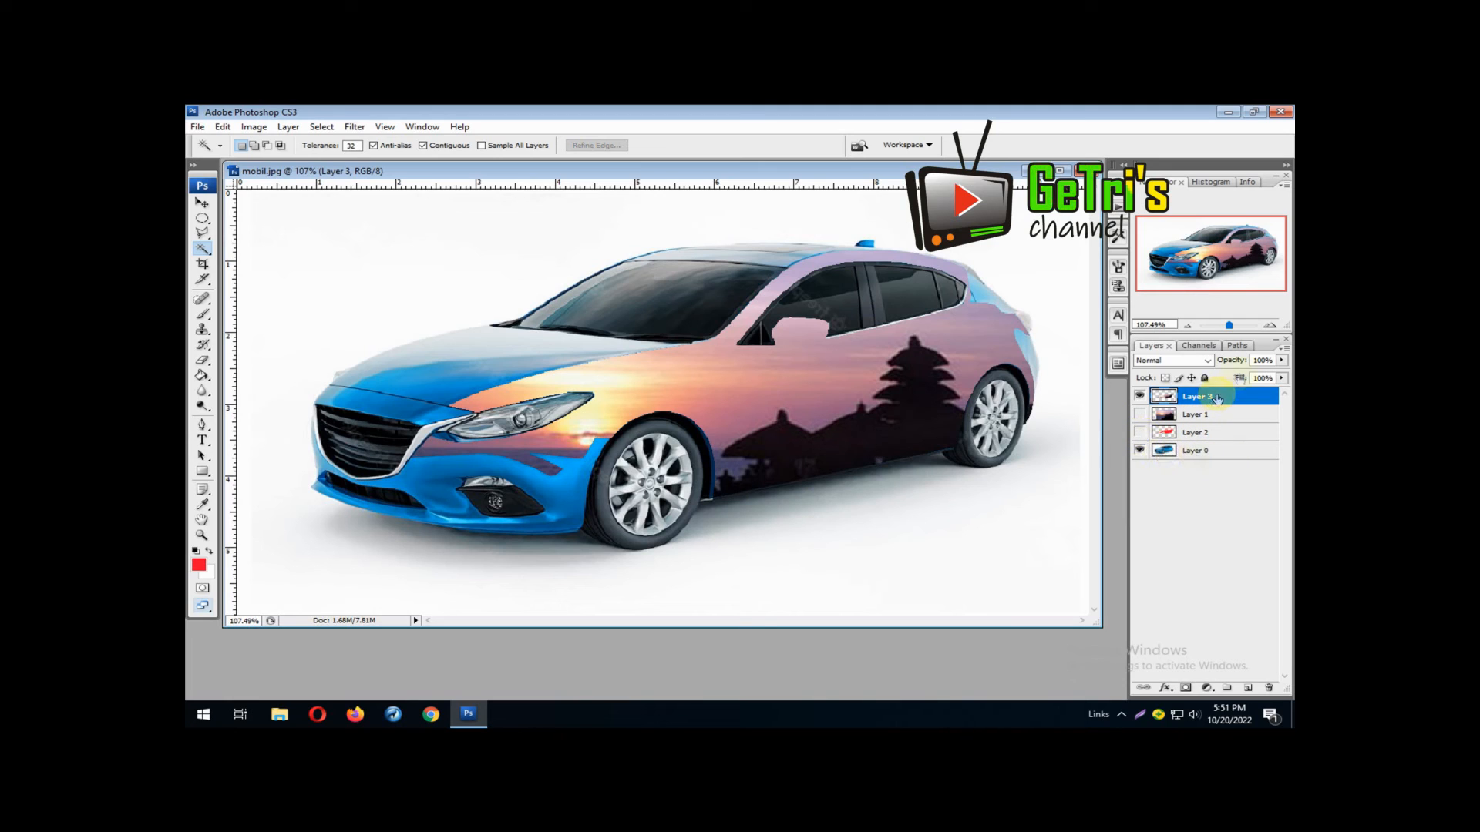
left_click(1282, 378)
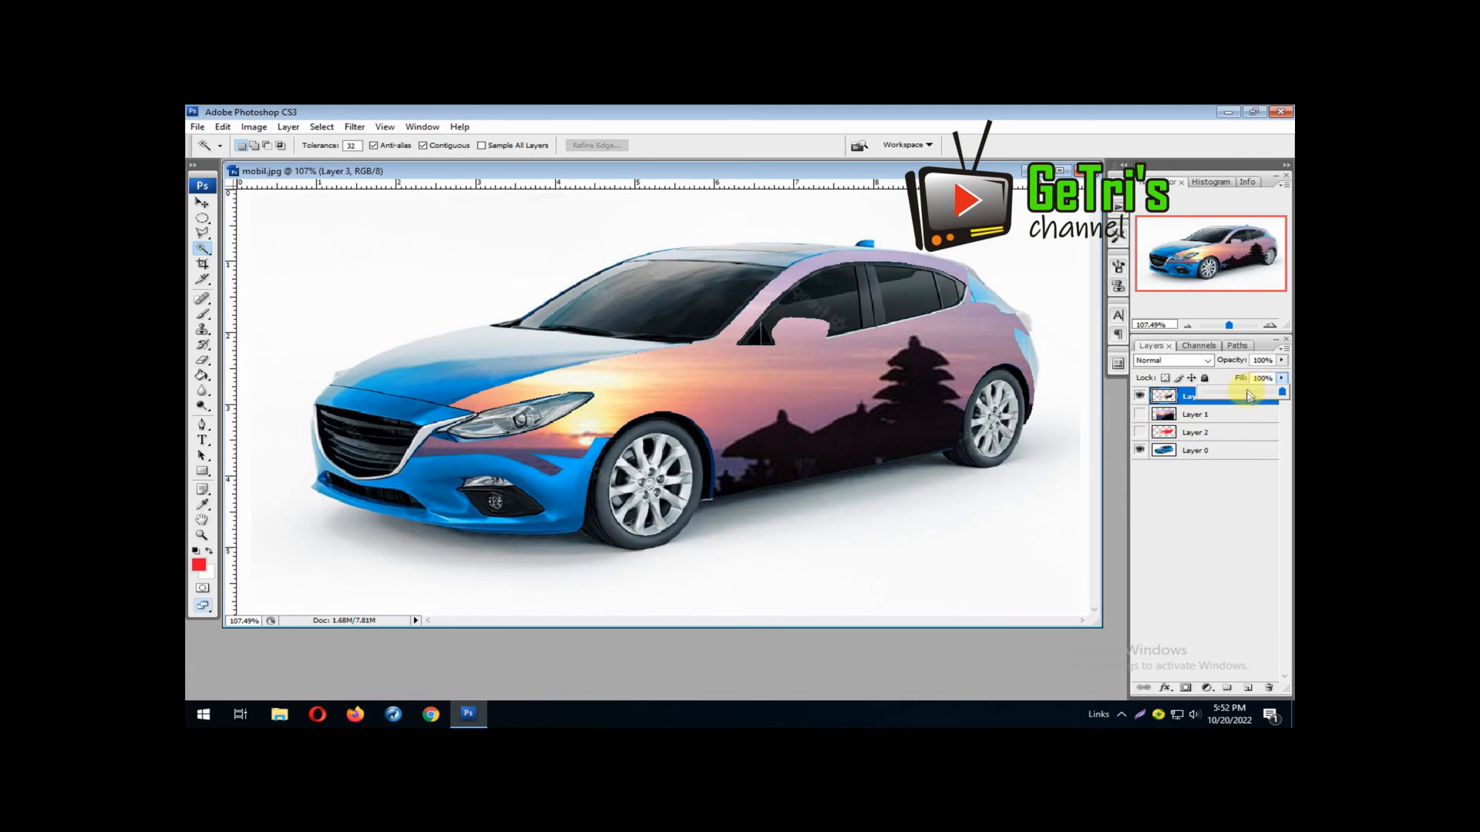
left_click_drag(1250, 396, 1234, 400)
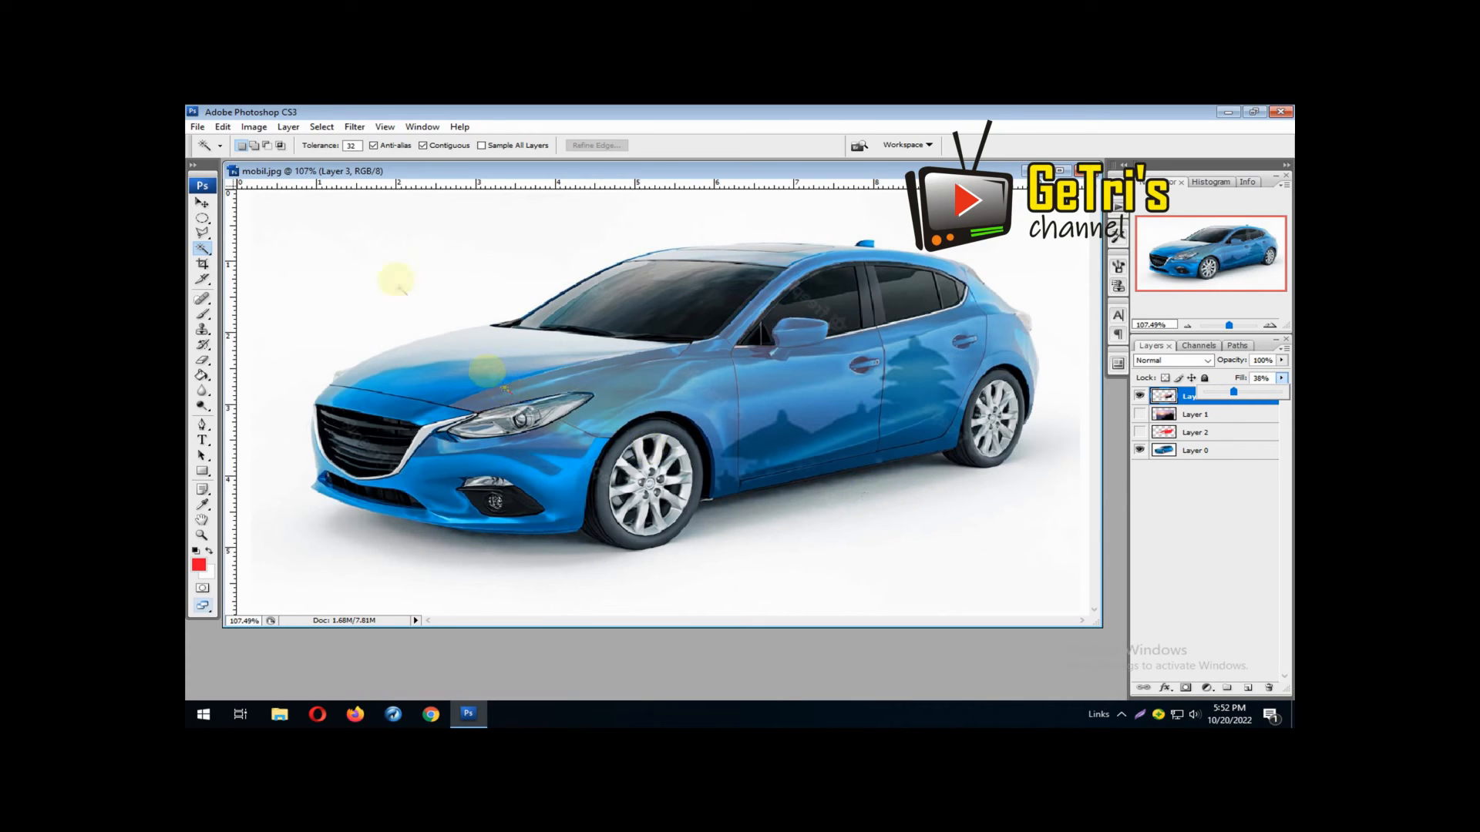
Save the composite as a Photoshop file named mobil1, keeping the layers and maximum compatibility
left_click(194, 130)
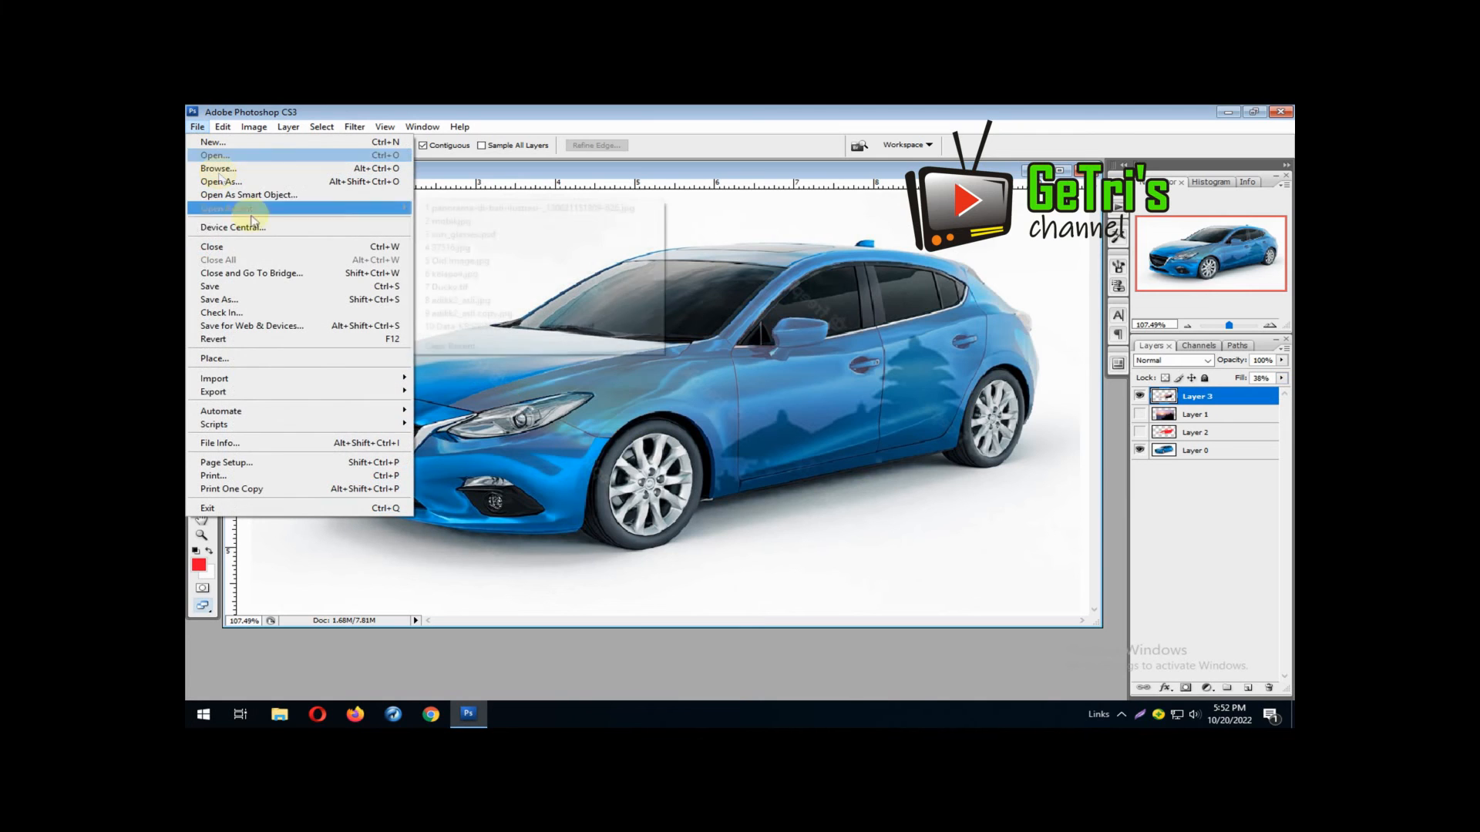
left_click(288, 294)
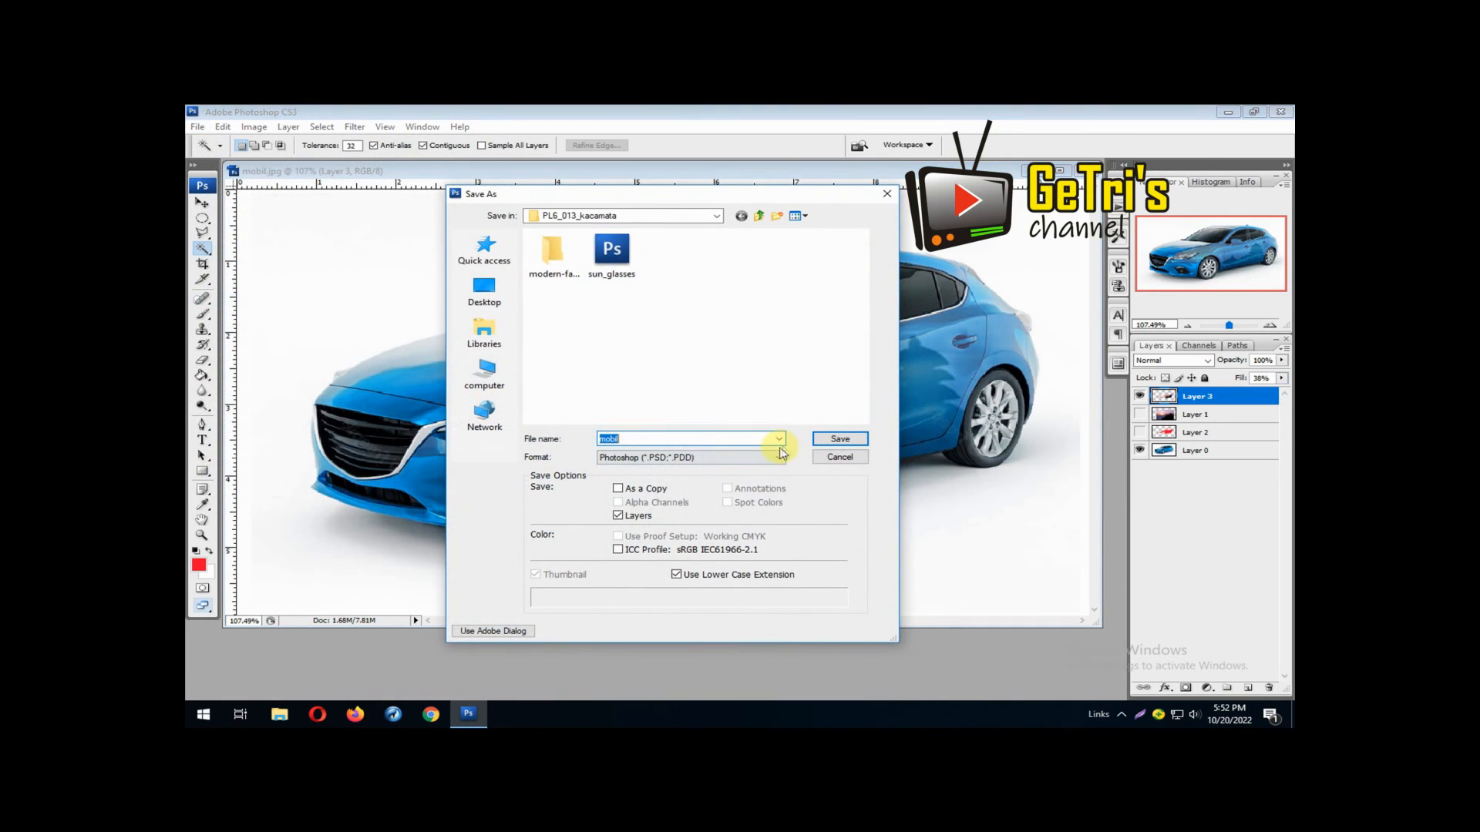
left_click(675, 437)
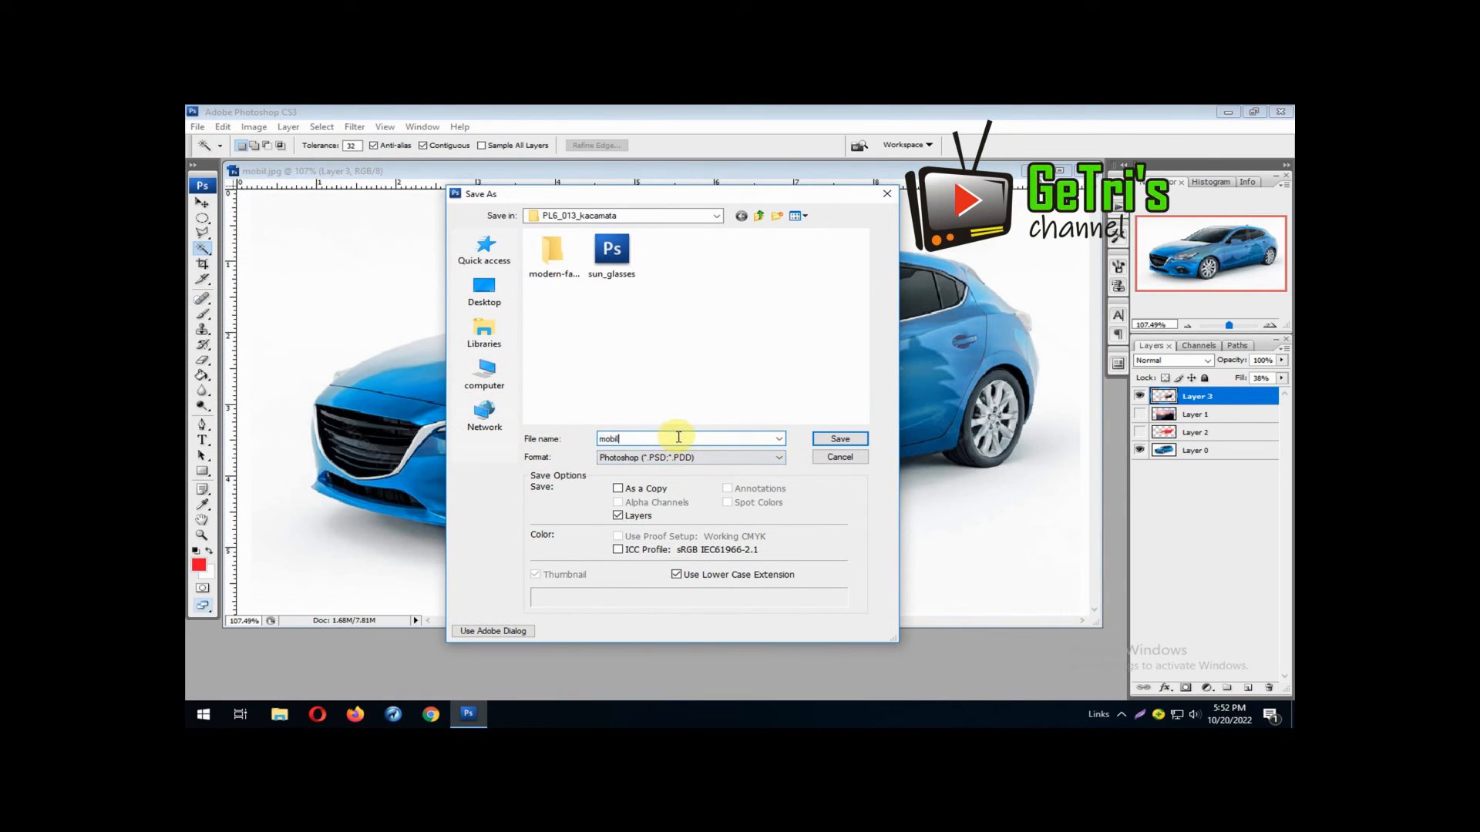
type("1")
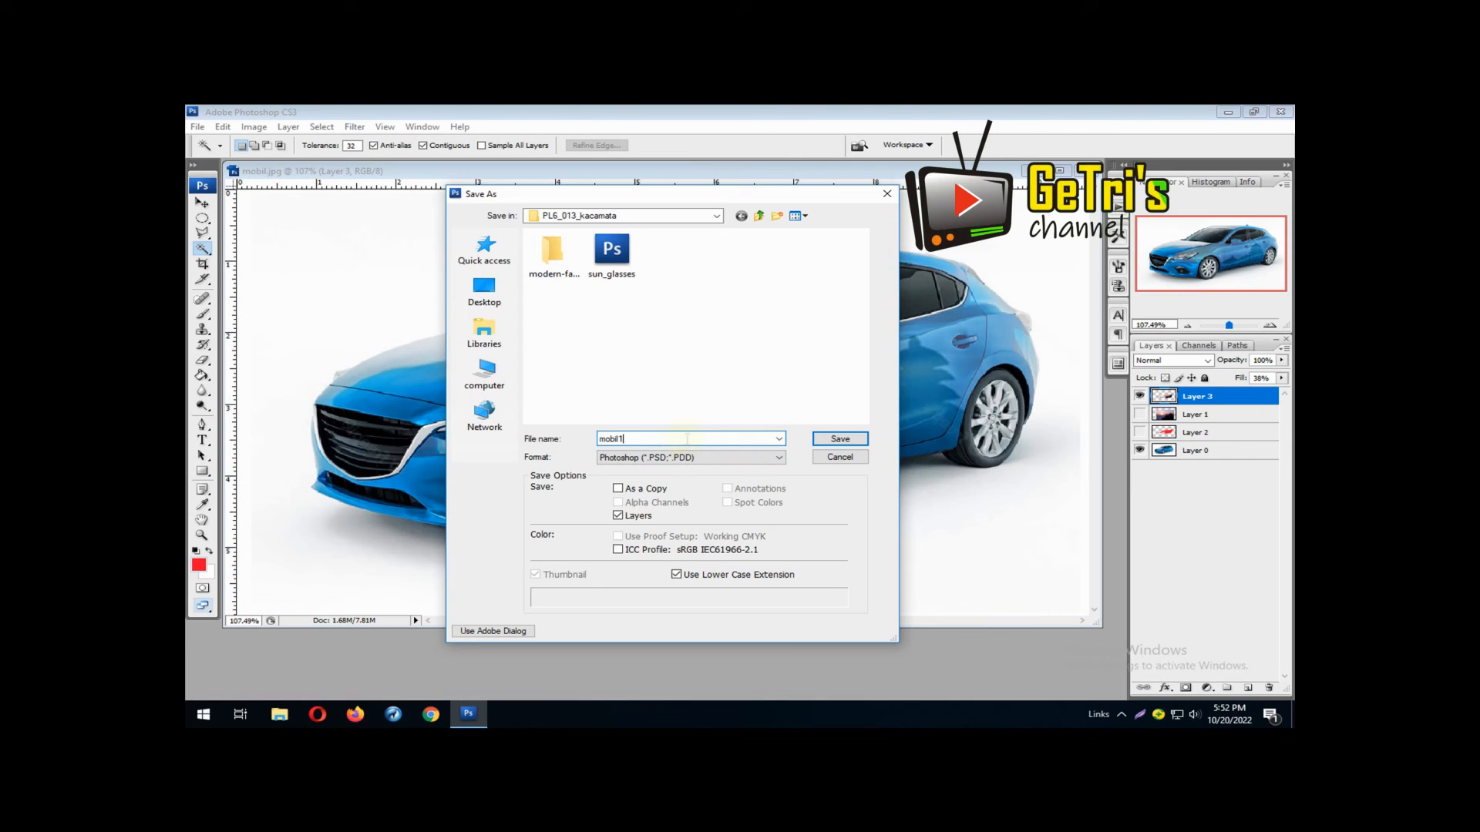
left_click(825, 442)
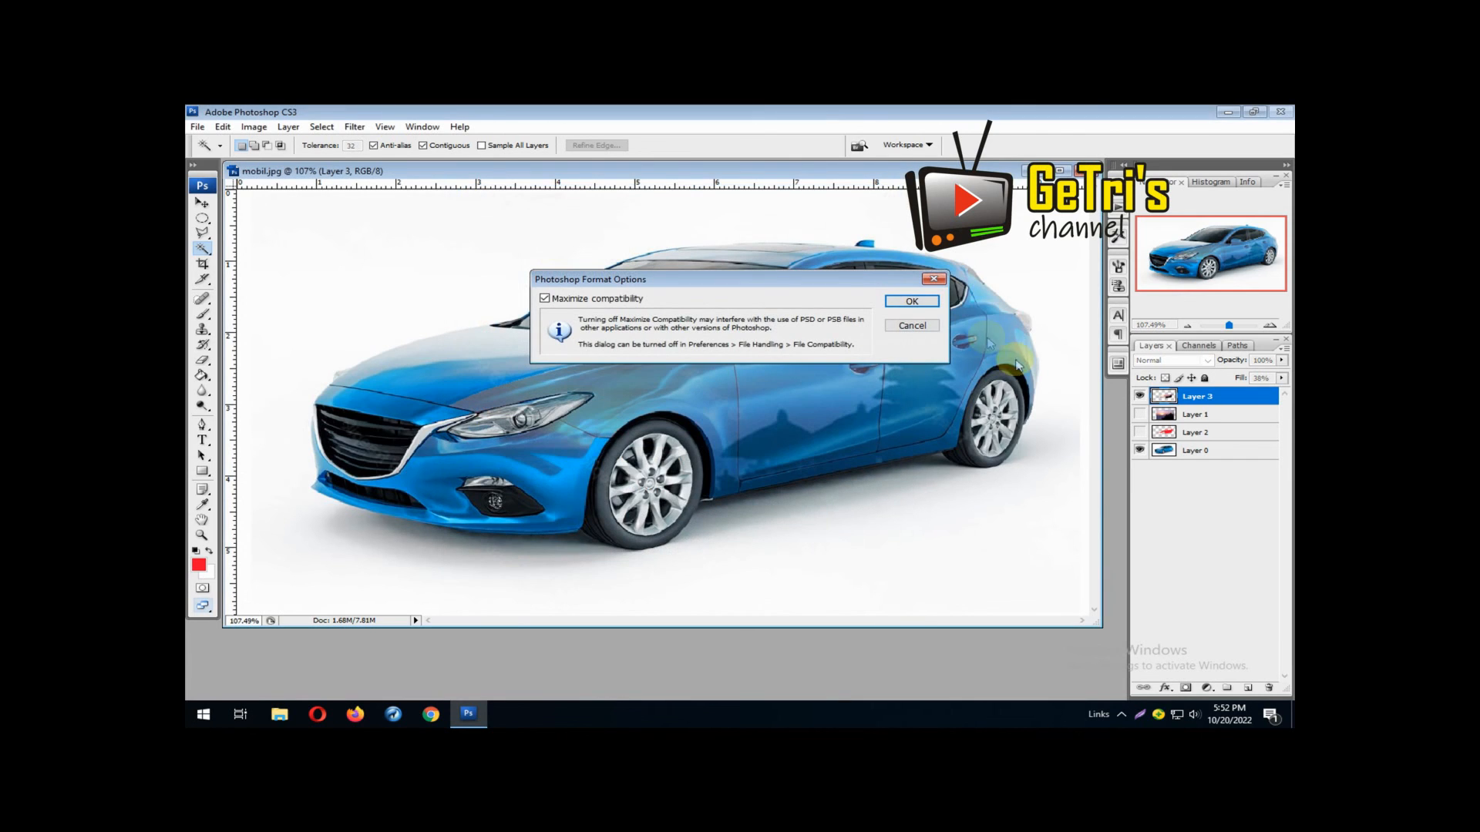
left_click(911, 304)
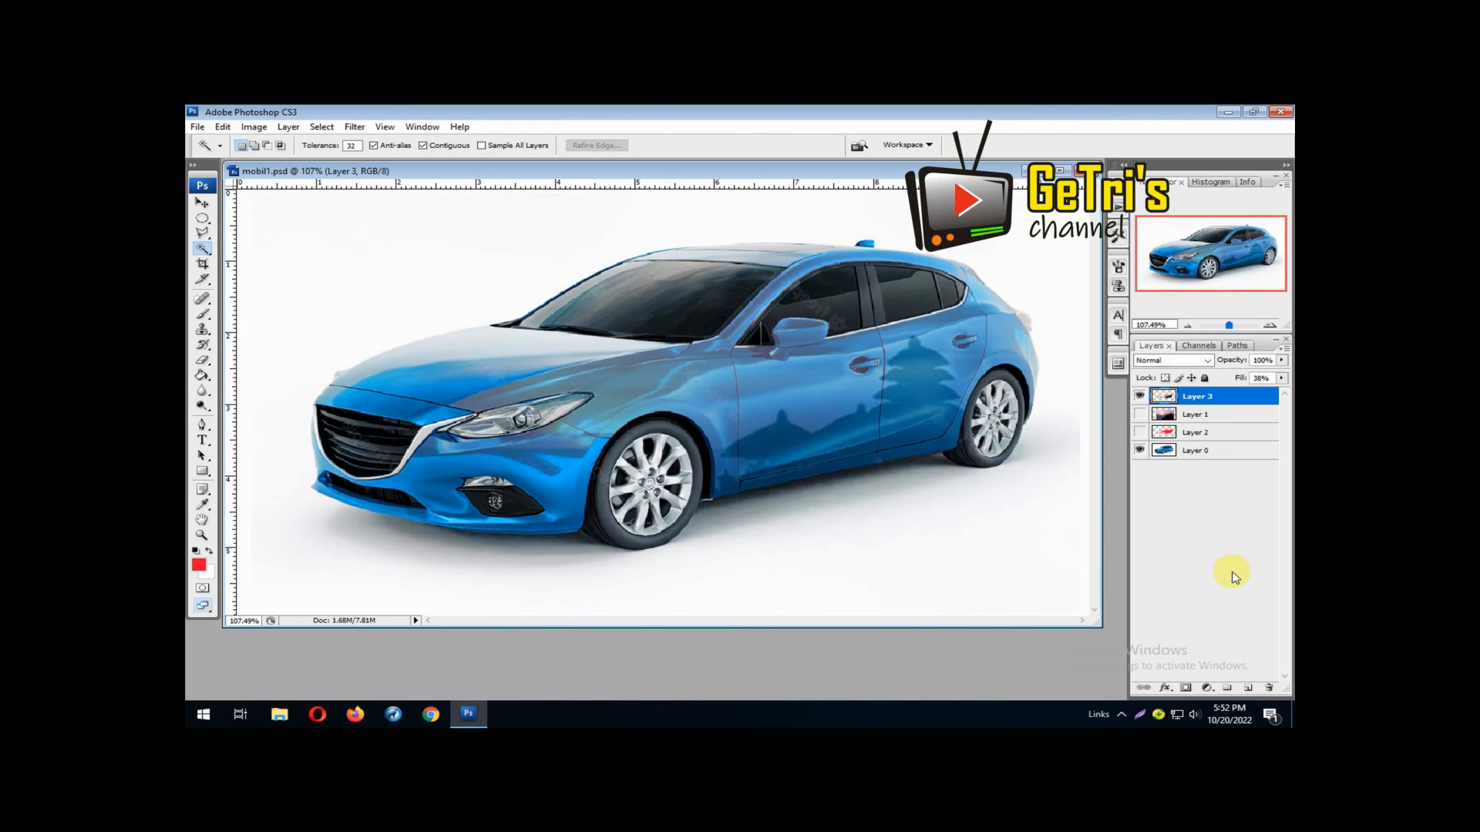
left_click(1122, 716)
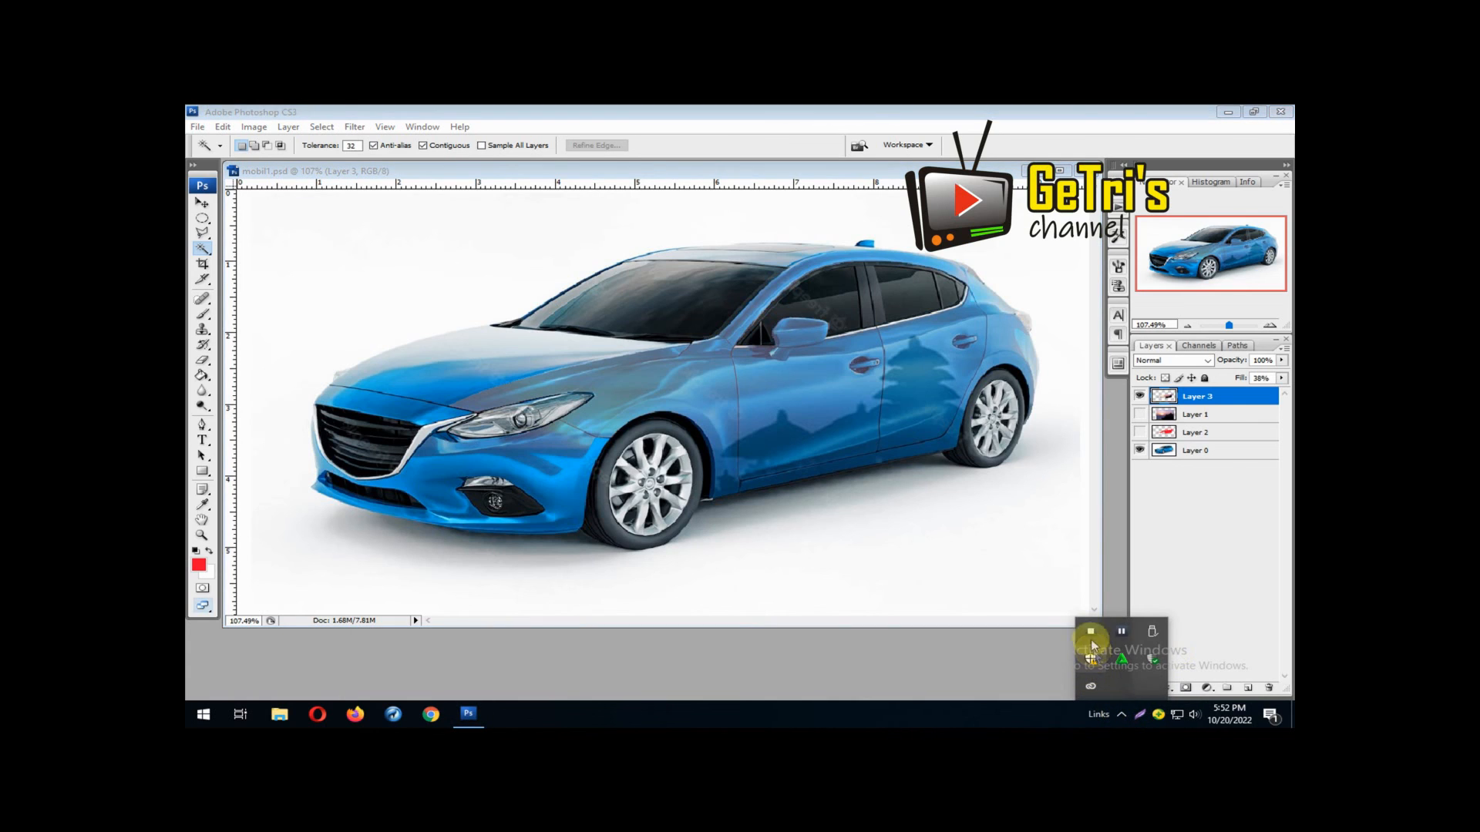